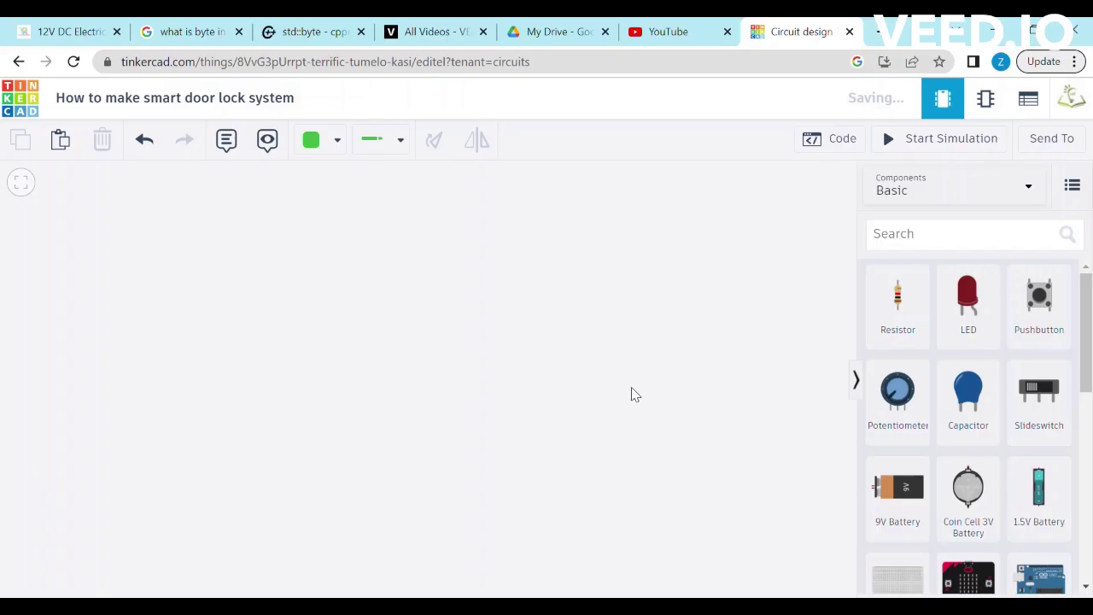
Find the Keypad 4x4 component and place it at the far left of the empty workplane
click(960, 242)
text(keypad)
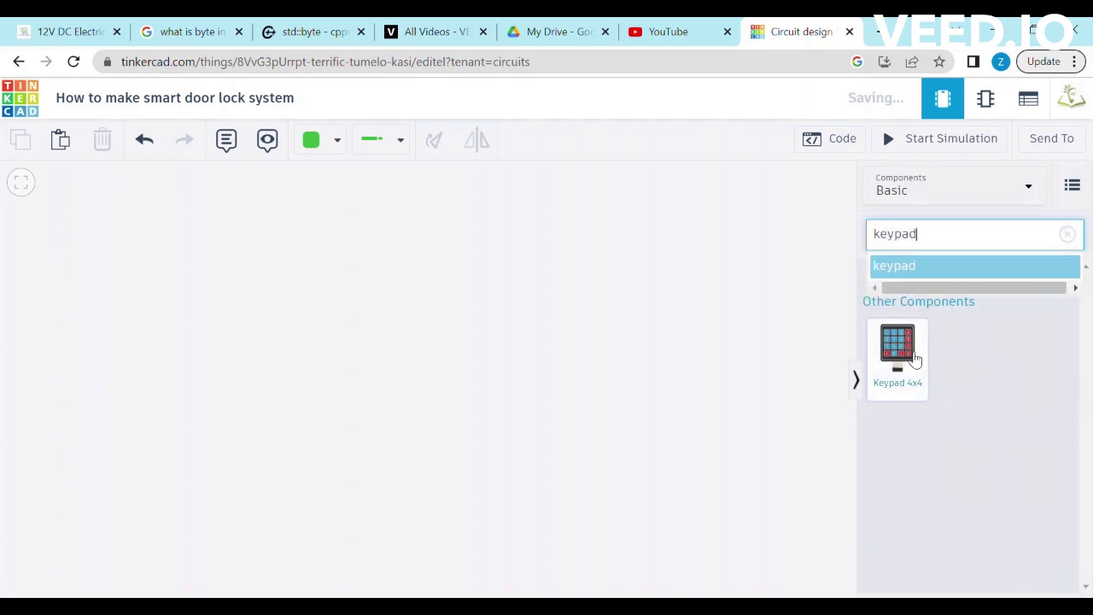
drag(911, 356, 138, 467)
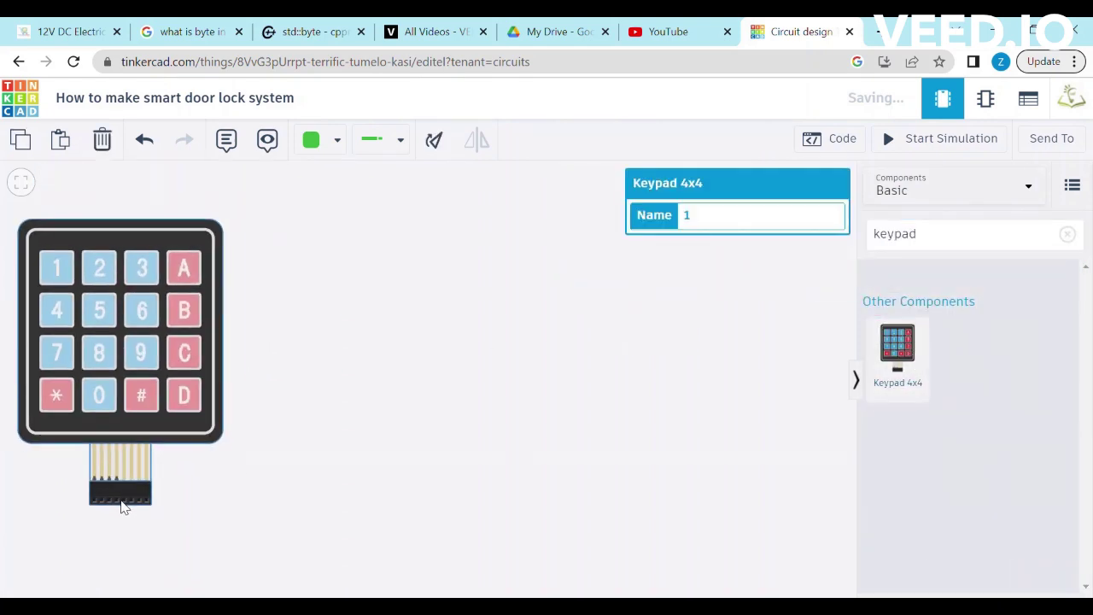
Find the Arduino Uno R3 and place it beside the keypad
click(940, 242)
key(BackSpace)
key(BackSpace)
key(BackSpace)
key(BackSpace)
key(BackSpace)
key(BackSpace)
text(arduino)
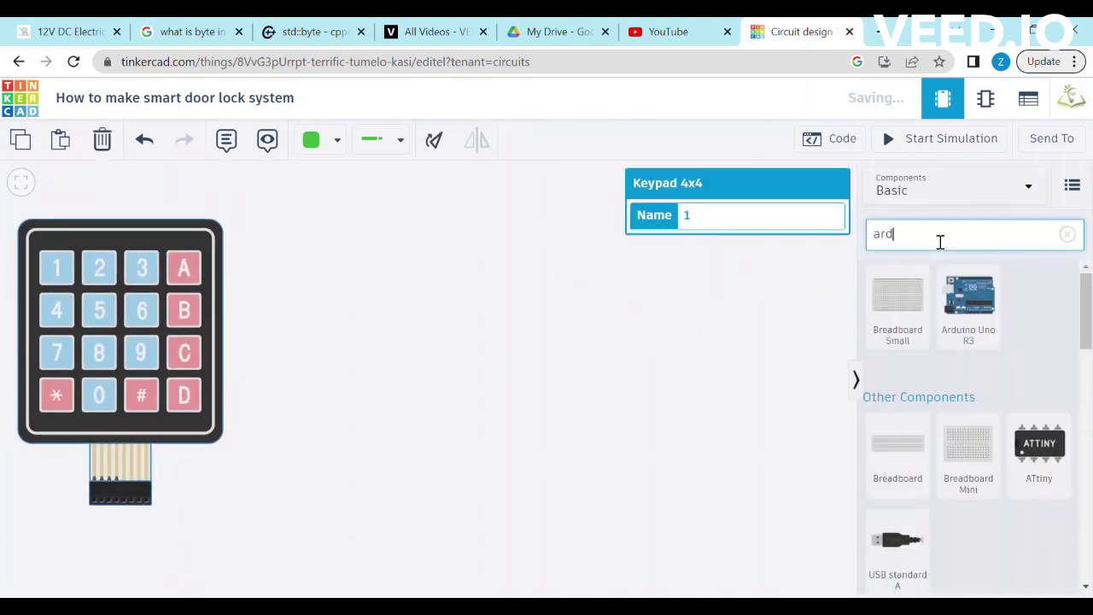
key(Down)
key(Down)
key(Return)
drag(912, 318, 345, 333)
Find the Breadboard Small component and place it to the right of the Arduino, leaving a gap between them
click(995, 238)
key(BackSpace)
key(BackSpace)
key(BackSpace)
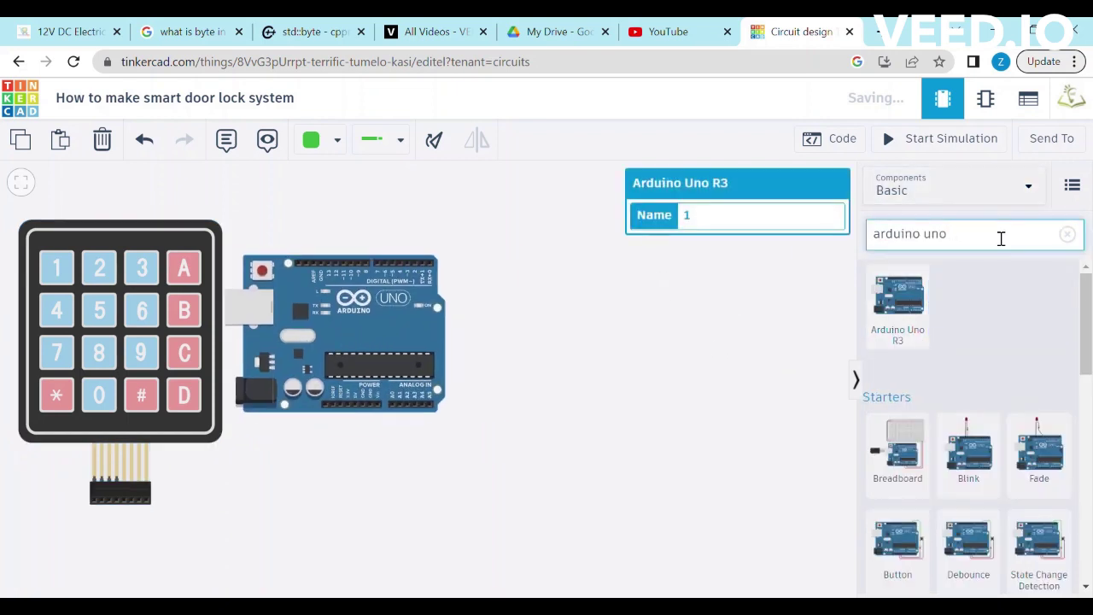
key(BackSpace)
key(BackSpace)
key(BackSpace)
key(BackSpace)
key(BackSpace)
key(BackSpace)
key(BackSpace)
text(bread)
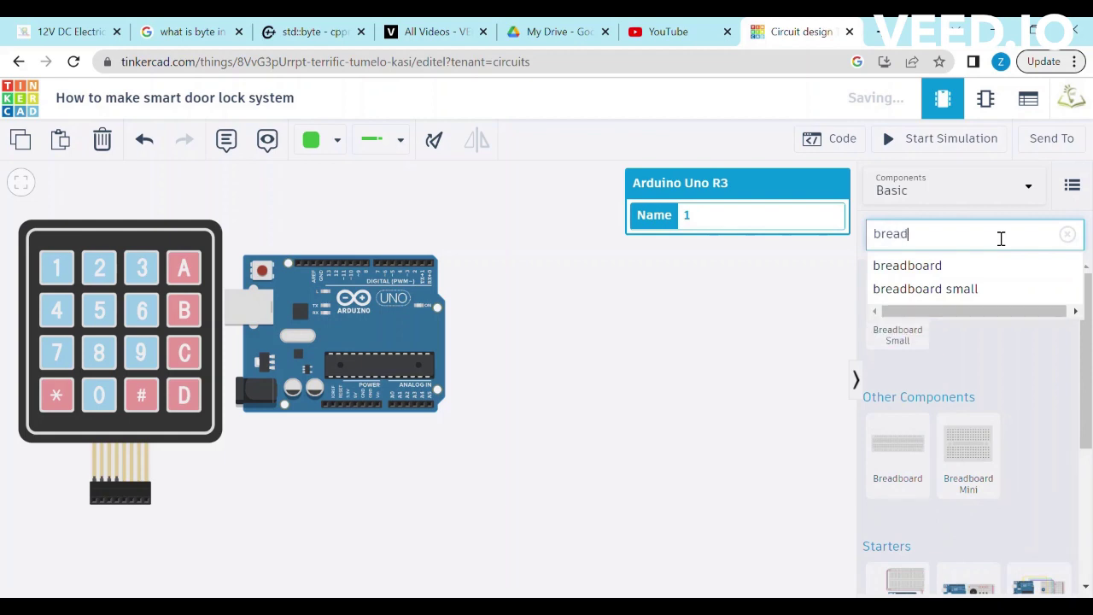
click(940, 264)
drag(671, 365, 704, 343)
Find the Micro Servo and place it between the Arduino and the small breadboard
click(984, 245)
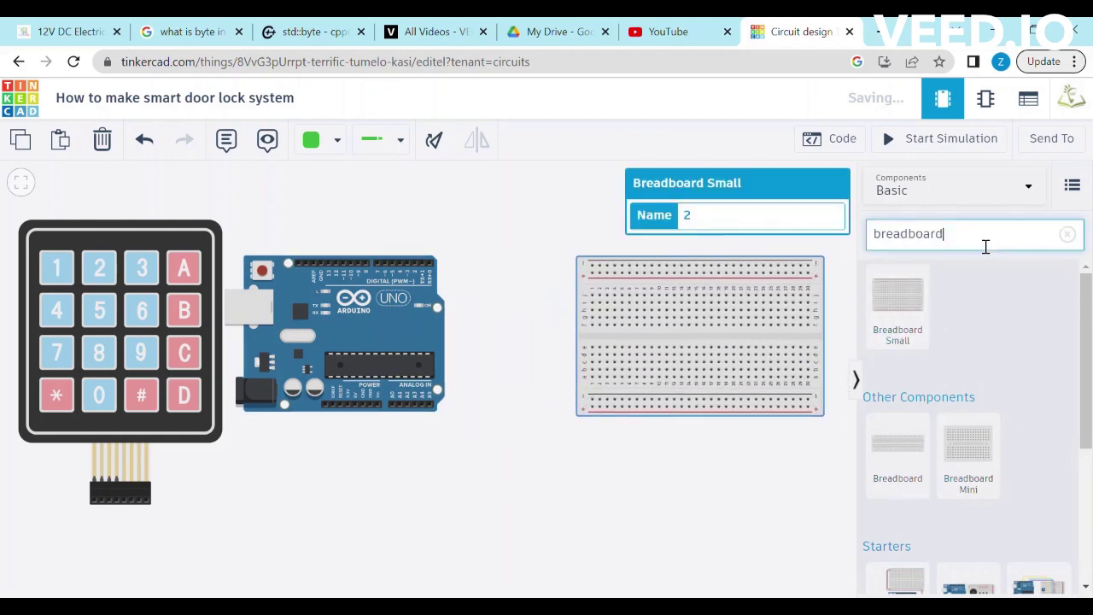
key(BackSpace)
key(BackSpace)
key(BackSpace)
key(BackSpace)
key(BackSpace)
key(BackSpace)
key(BackSpace)
key(BackSpace)
key(BackSpace)
key(BackSpace)
text(ser)
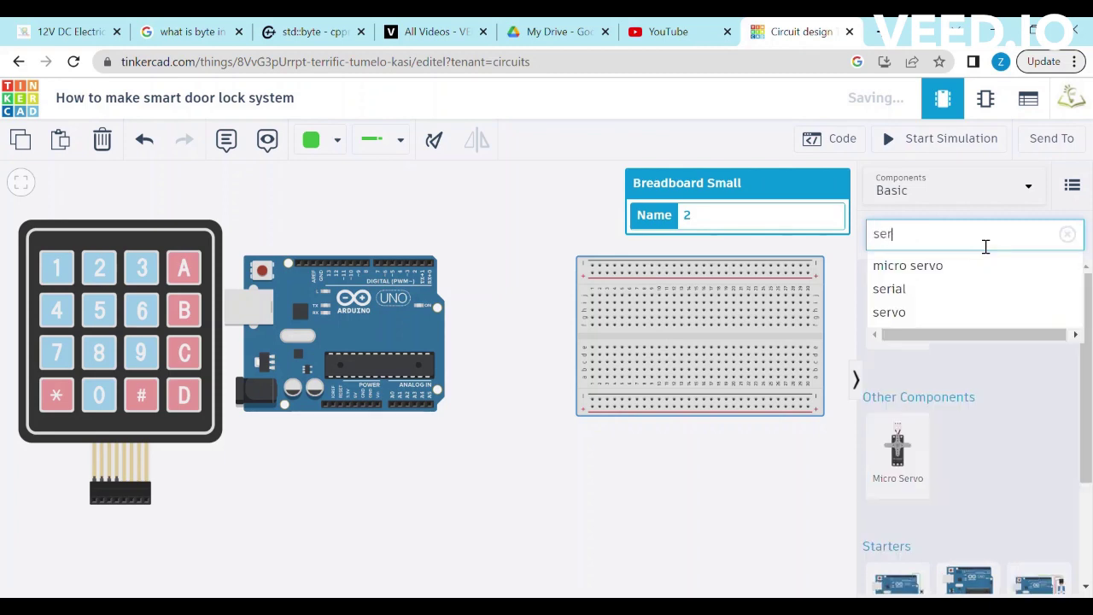
click(1014, 396)
drag(895, 314, 507, 311)
Search for "breadboard mini" and place a Breadboard Mini above the Arduino
click(971, 239)
key(BackSpace)
key(BackSpace)
key(BackSpace)
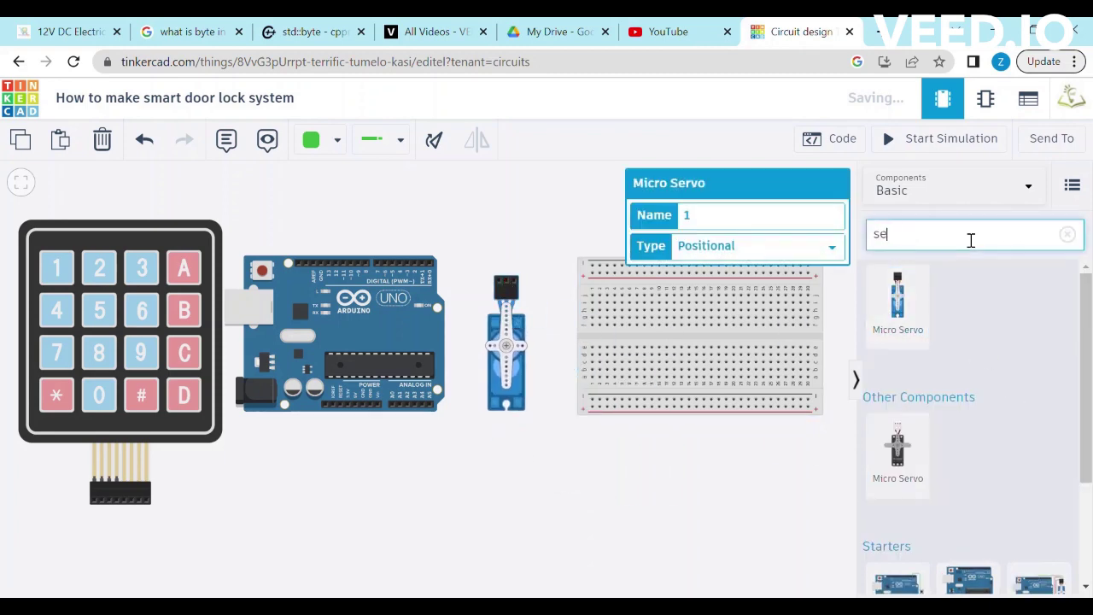
text(breadboa)
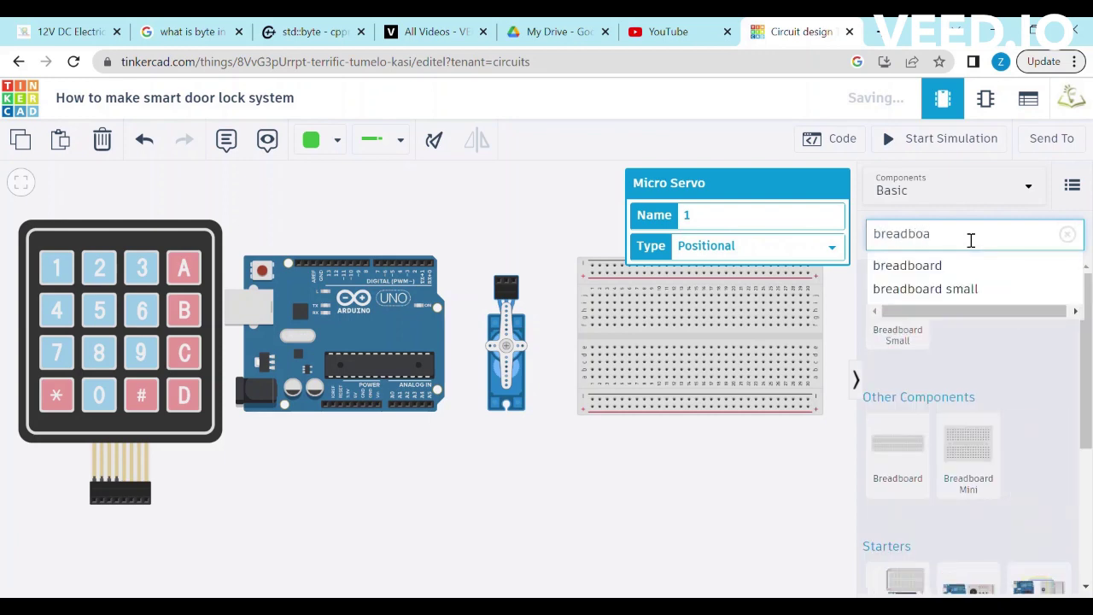
text(rd min)
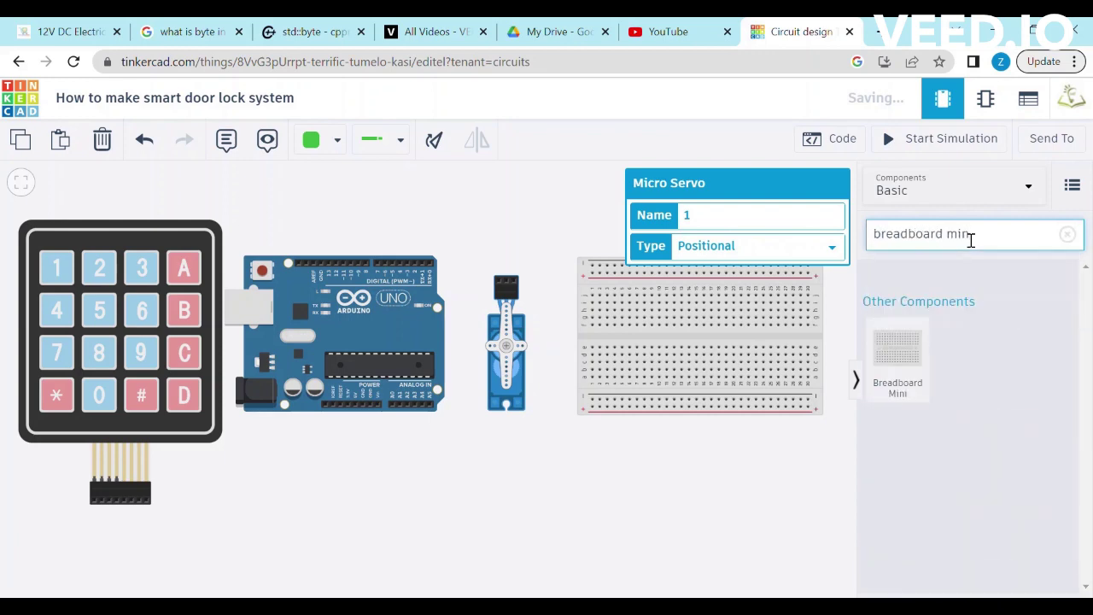
drag(898, 346, 342, 202)
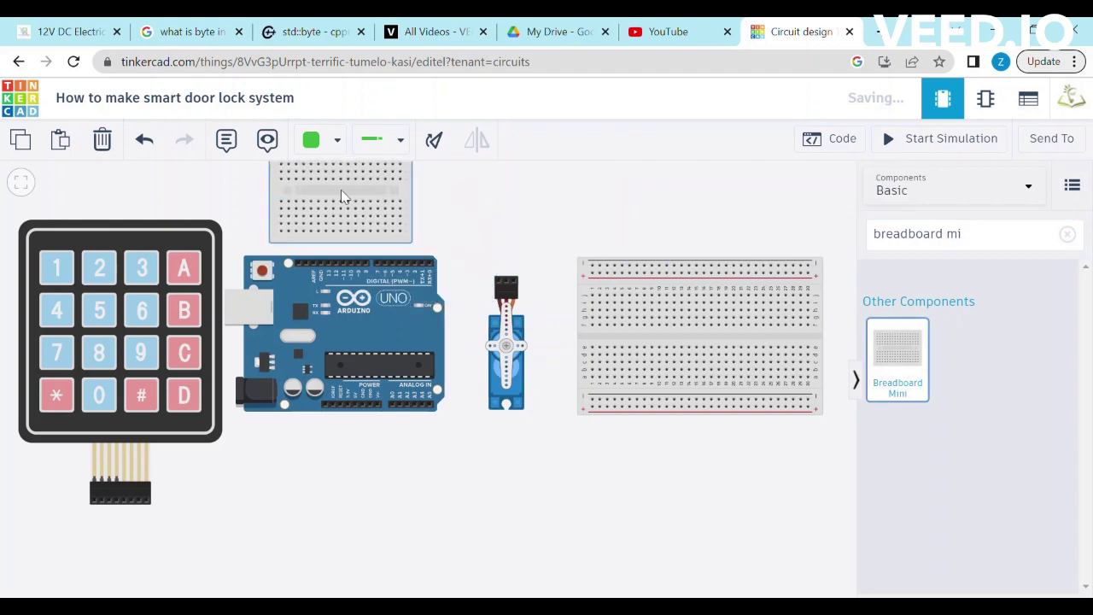
Fit the circuit in view and reposition the mini breadboard just above the Arduino, clear of its header pins
click(23, 184)
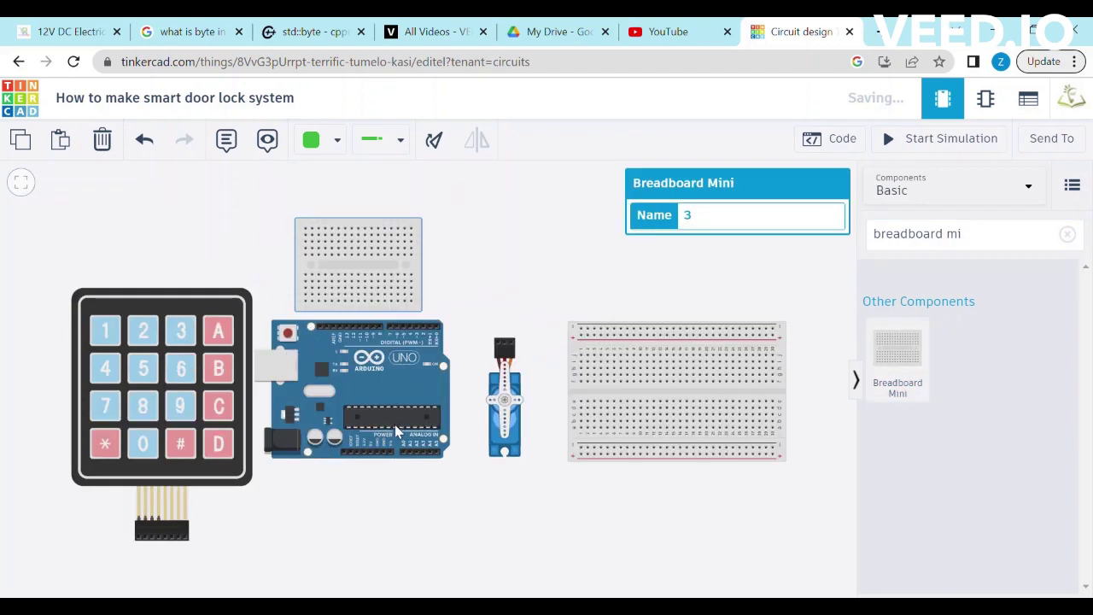
drag(355, 268, 362, 225)
click(545, 287)
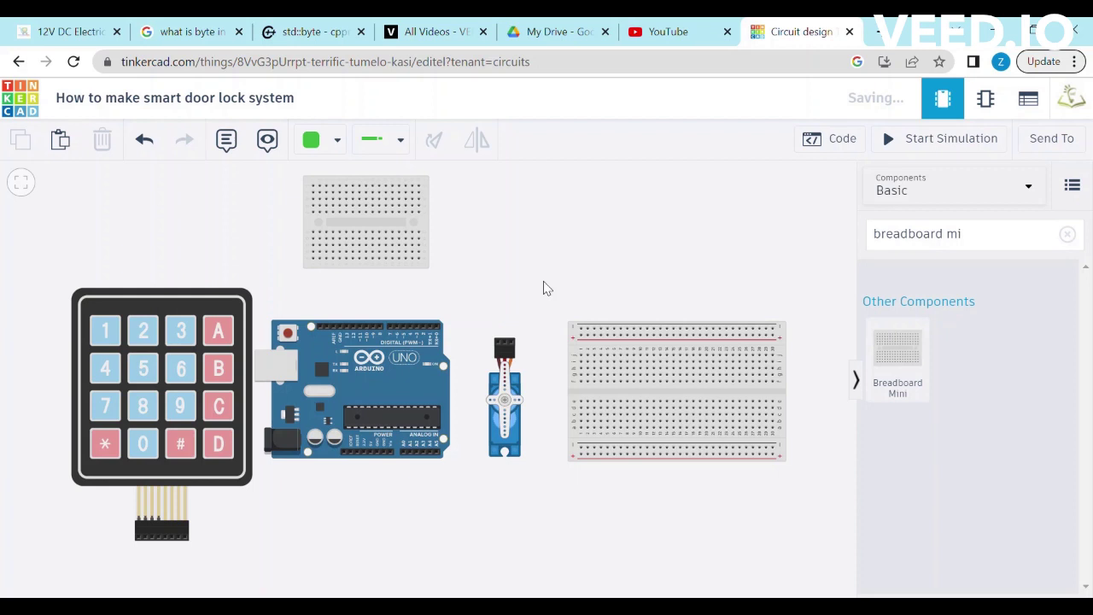
drag(372, 242, 333, 253)
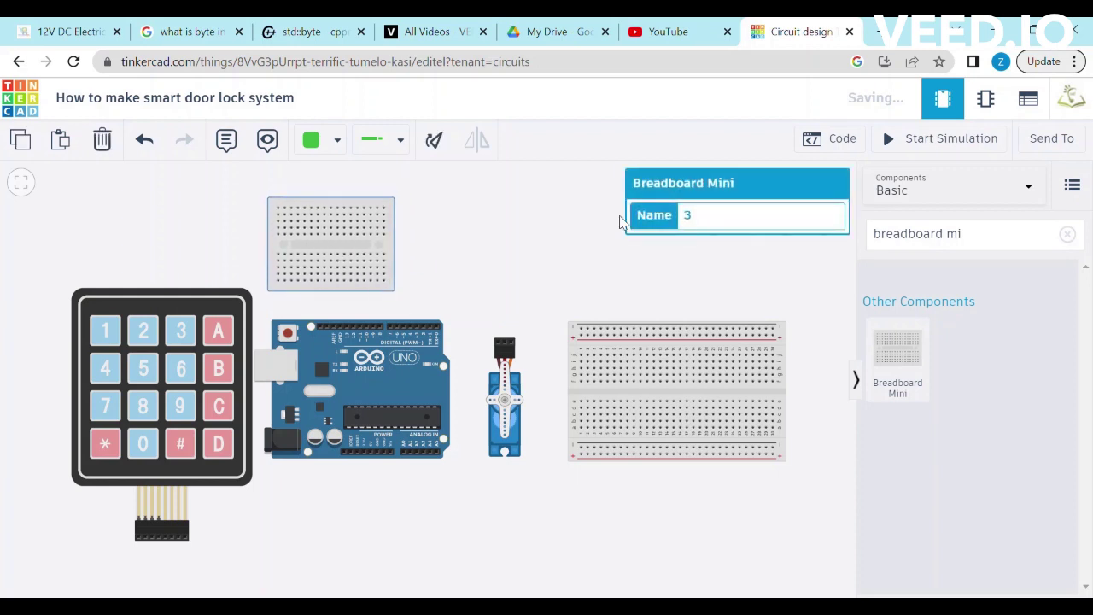
Find the LED RGB component and place it across the centre of the mini breadboard
click(975, 246)
key(BackSpace)
key(BackSpace)
key(BackSpace)
key(BackSpace)
key(BackSpace)
key(BackSpace)
key(BackSpace)
key(BackSpace)
key(BackSpace)
key(BackSpace)
key(BackSpace)
key(BackSpace)
key(BackSpace)
text(rgb)
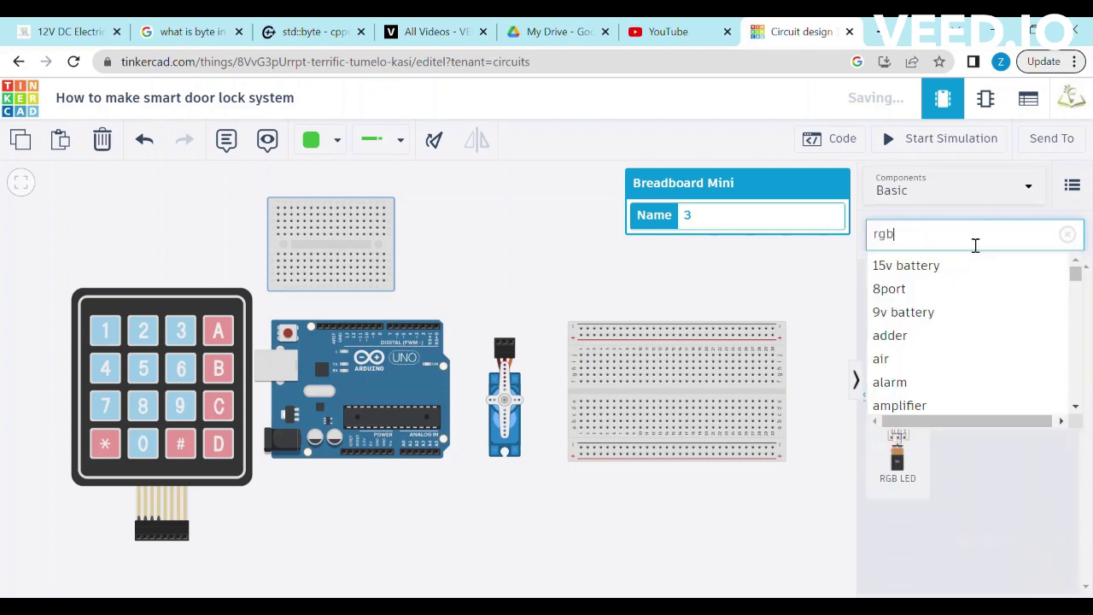
click(906, 265)
drag(903, 282, 335, 262)
click(556, 247)
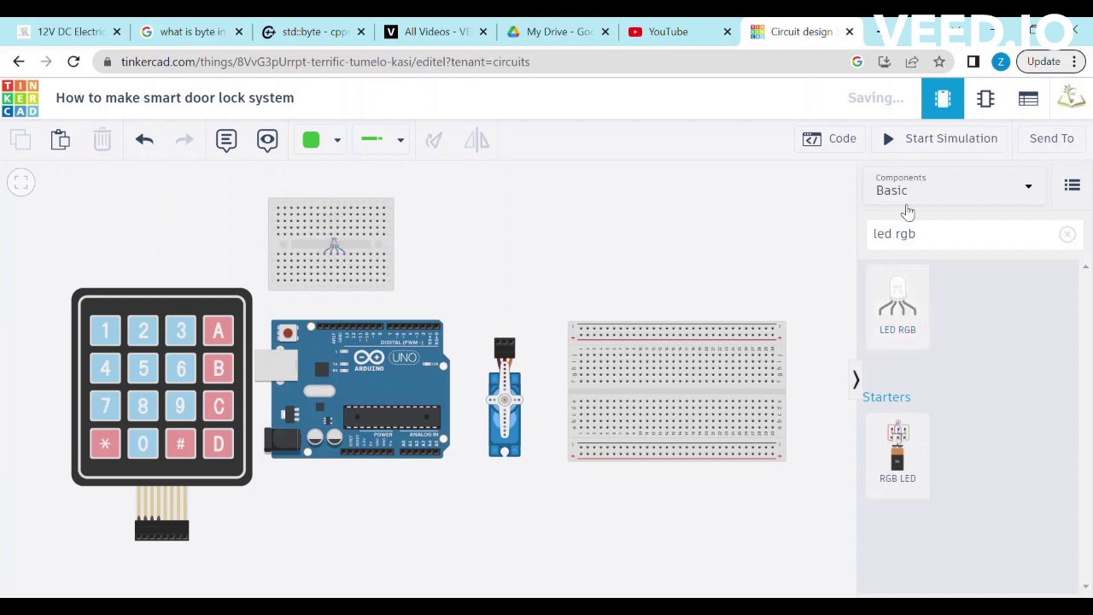
Find the LCD 16 x 2 display and place it below the small breadboard
click(976, 251)
key(BackSpace)
key(BackSpace)
key(BackSpace)
key(BackSpace)
key(BackSpace)
key(BackSpace)
key(BackSpace)
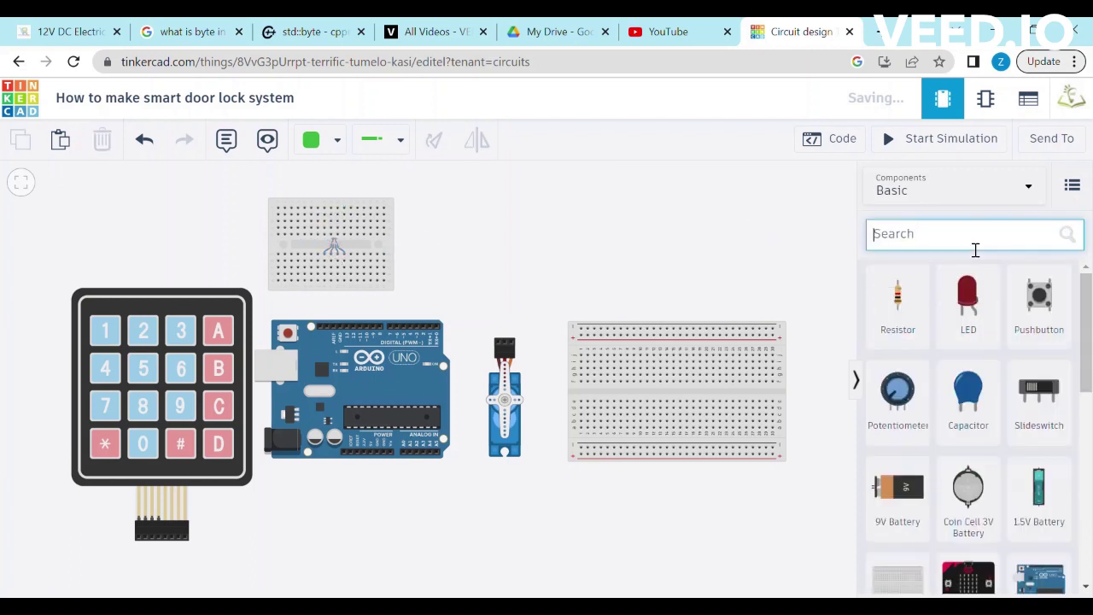
text(lcd)
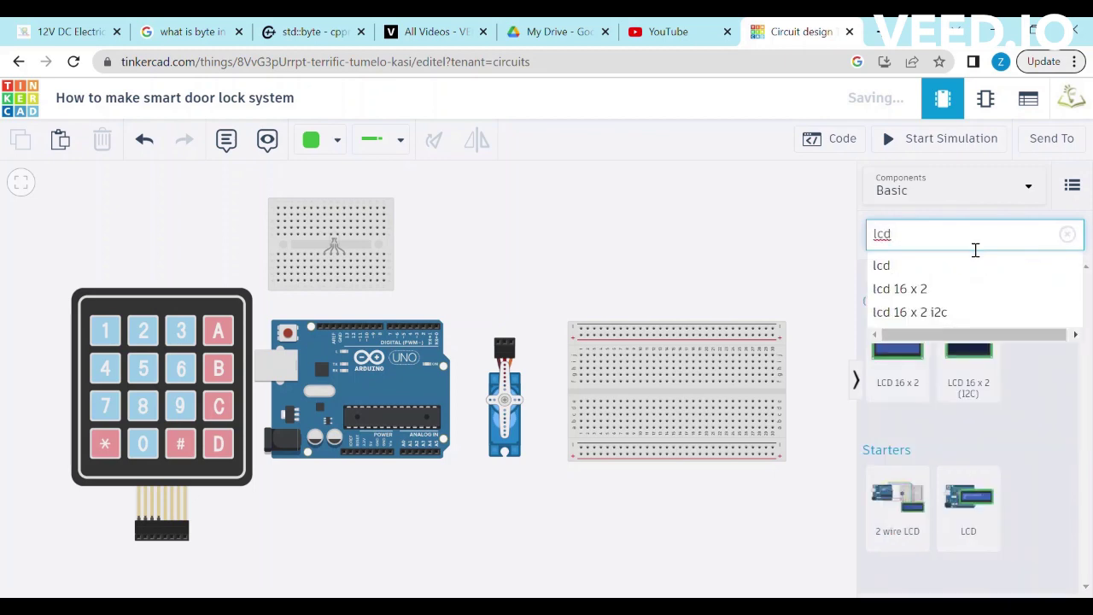
drag(898, 359, 683, 537)
click(586, 267)
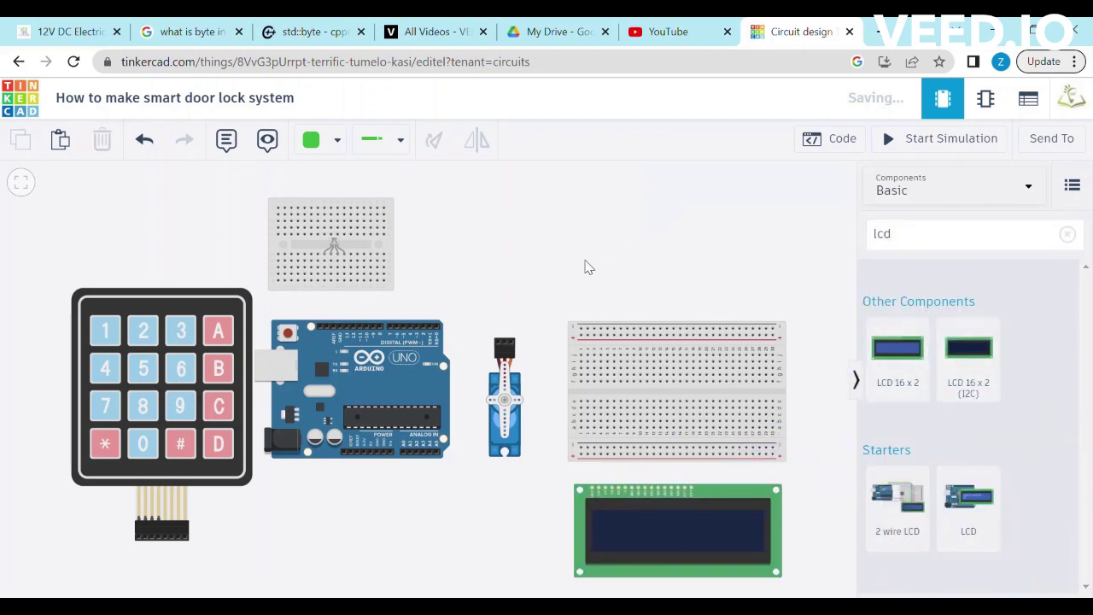
Find the Potentiometer and place it at the left end of the small breadboard
click(972, 244)
key(BackSpace)
key(BackSpace)
key(BackSpace)
text(pote)
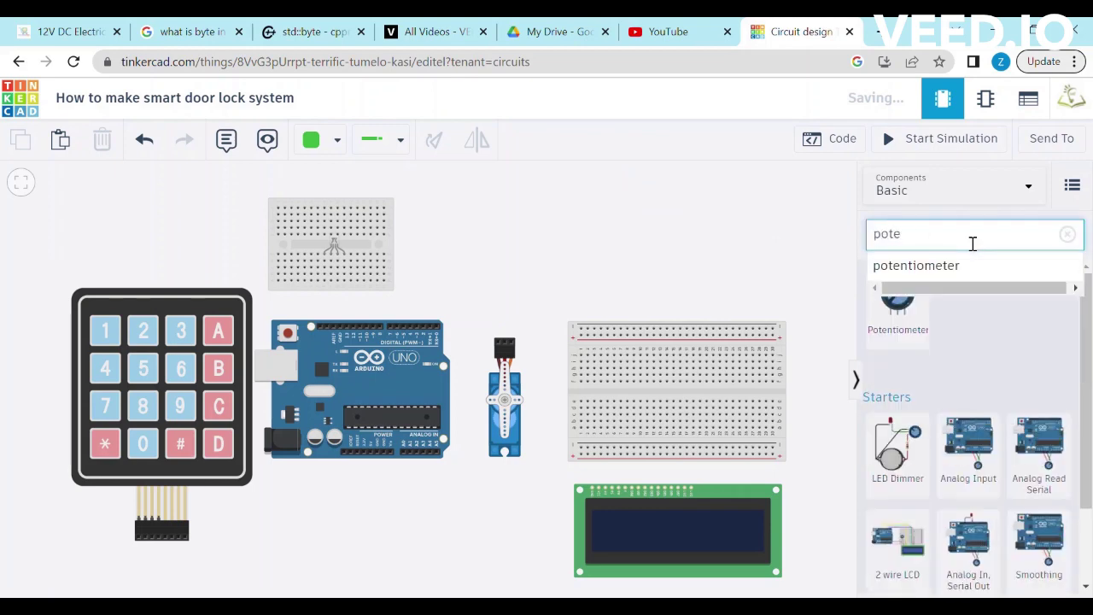
click(924, 266)
drag(926, 278, 603, 420)
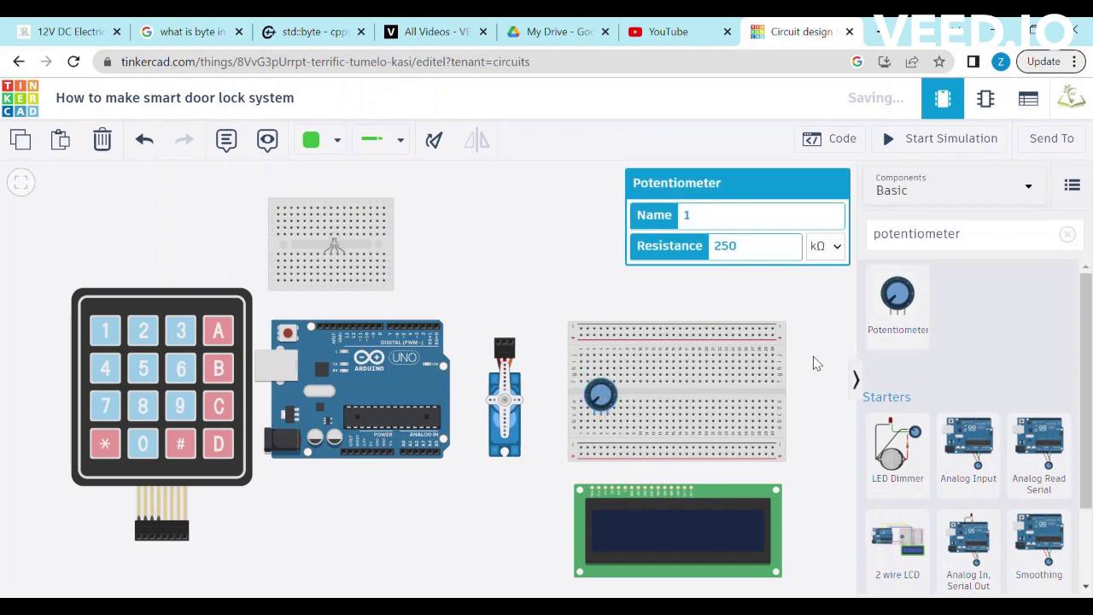
click(814, 363)
Connect the small breadboard's upper and lower positive rails at the right end with a red wire
click(312, 139)
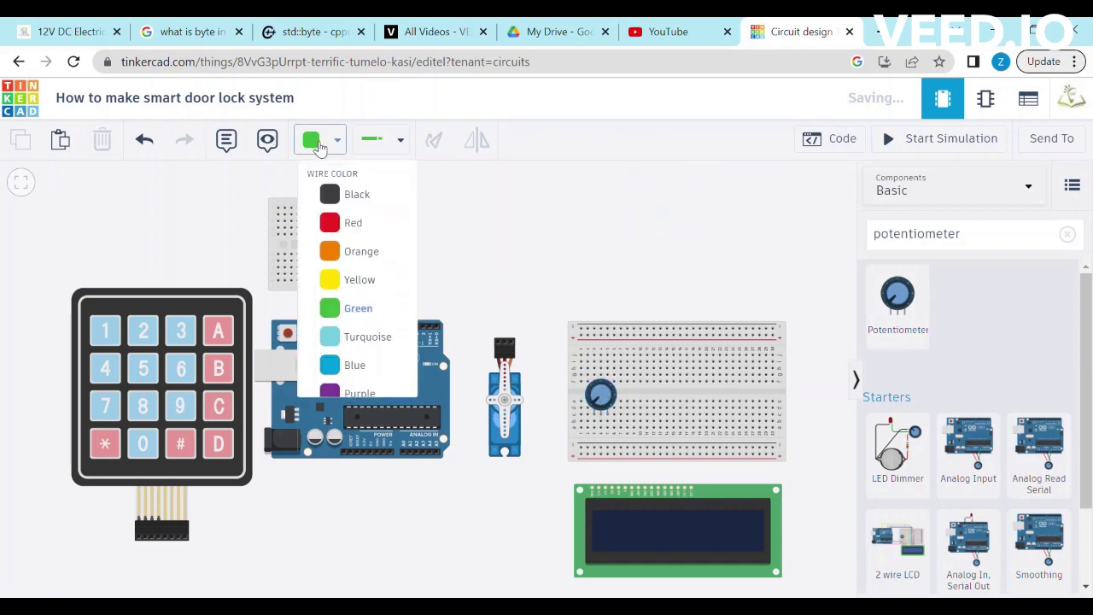
click(346, 224)
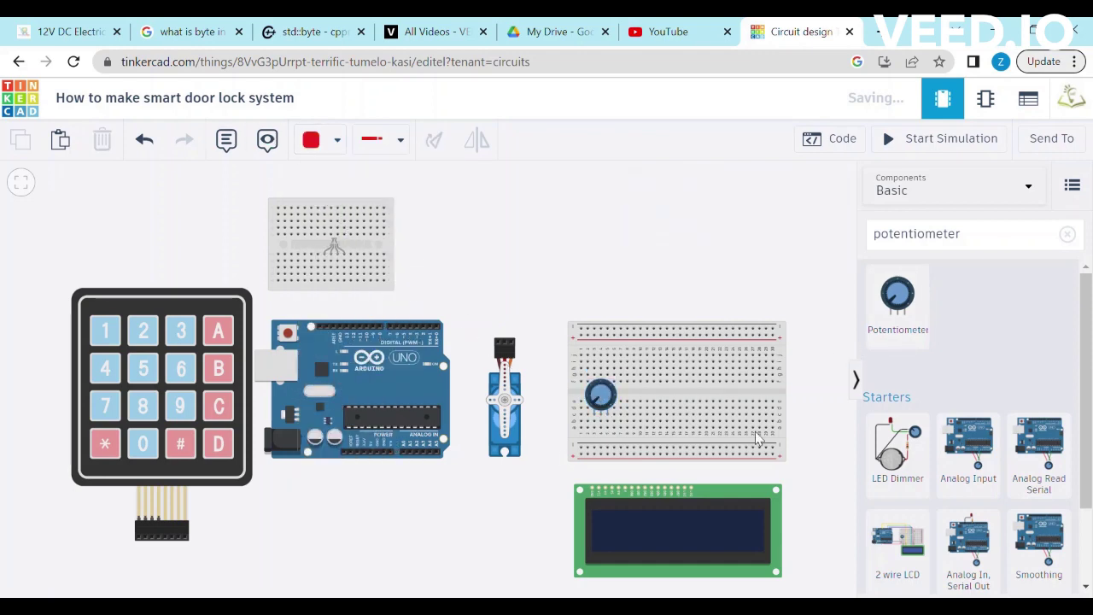
click(776, 336)
click(801, 336)
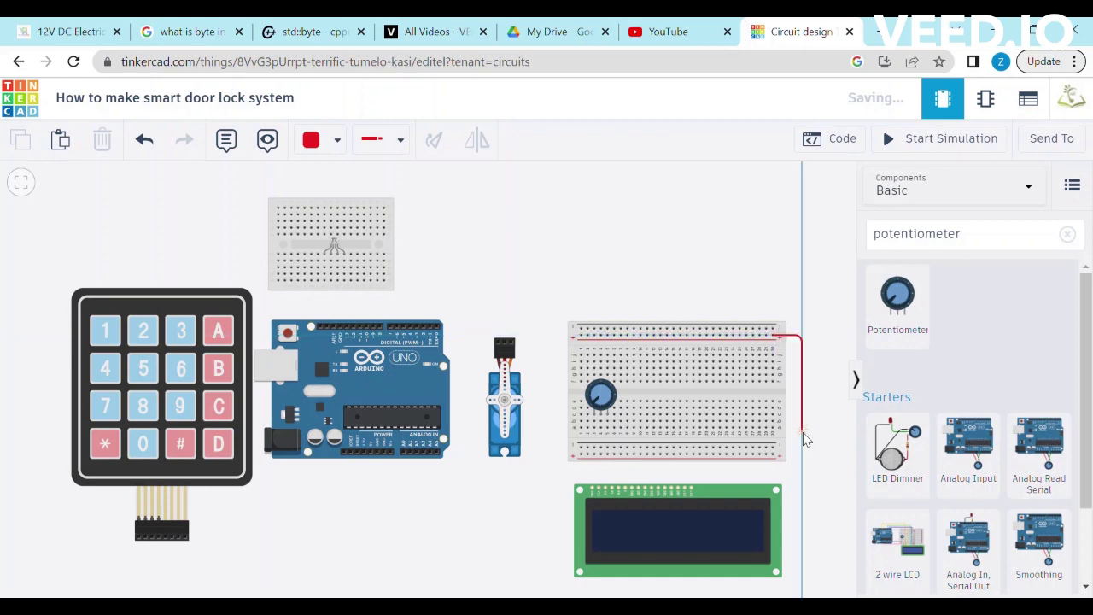
click(801, 452)
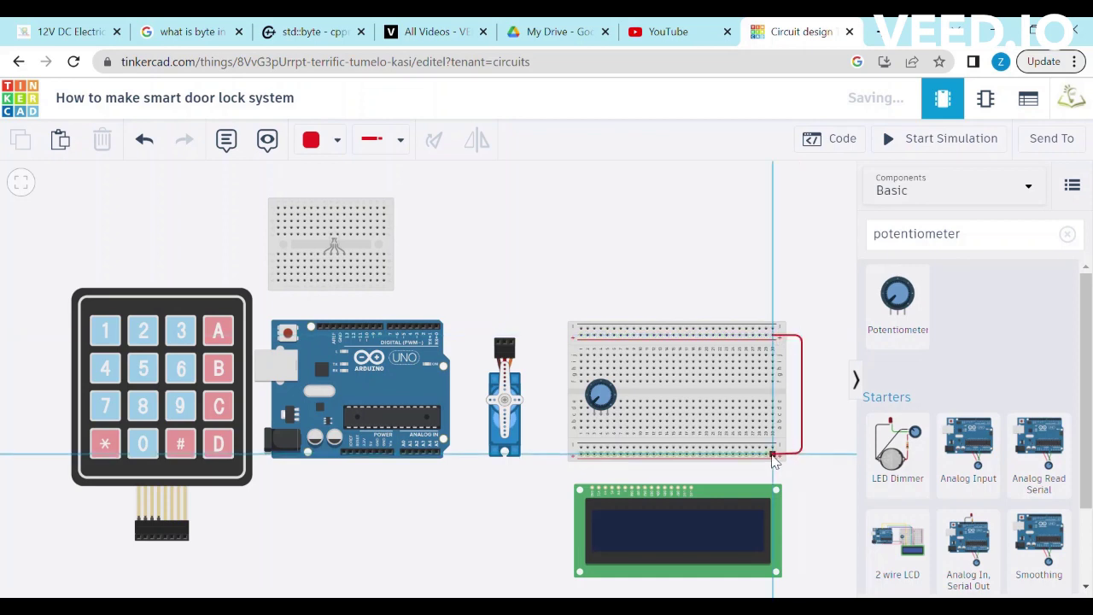
click(772, 457)
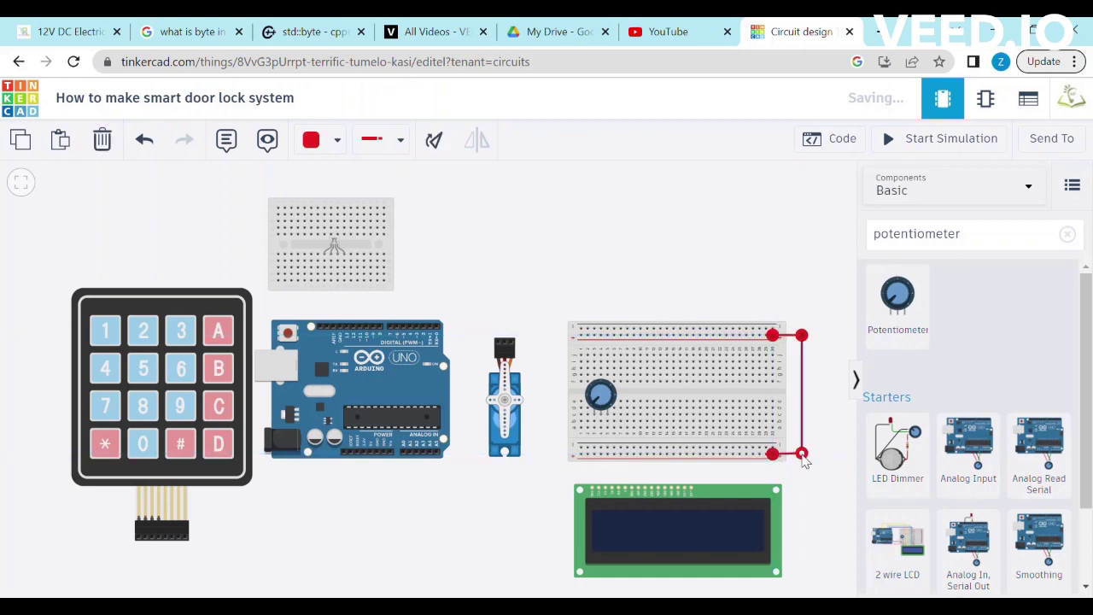
Connect the small breadboard's upper and lower negative rails at the right end with a wire and colour it black
click(774, 330)
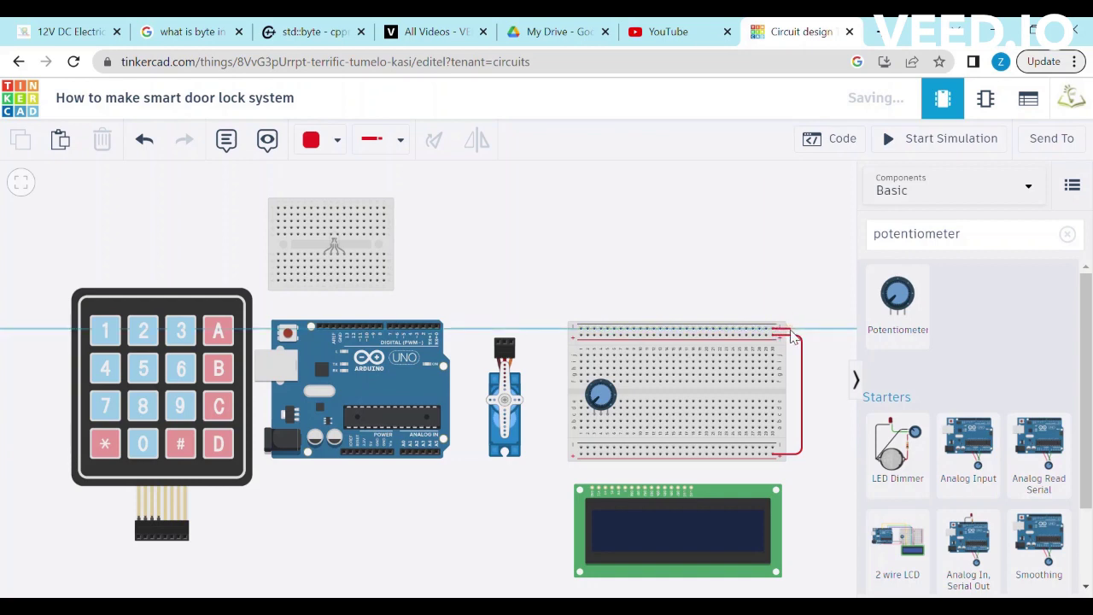
click(790, 331)
click(790, 448)
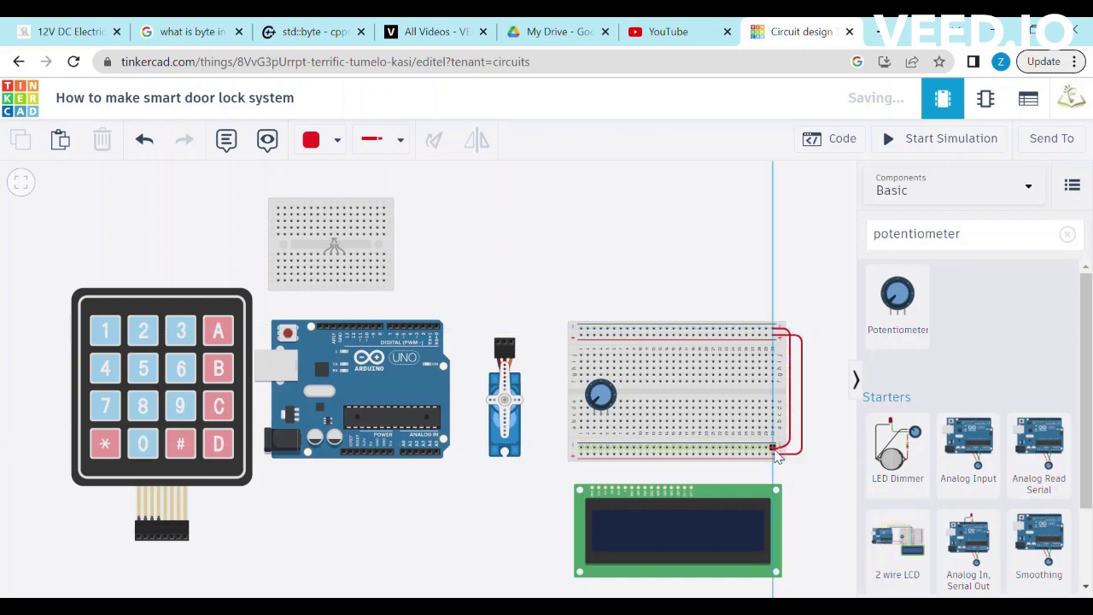
click(772, 447)
click(333, 145)
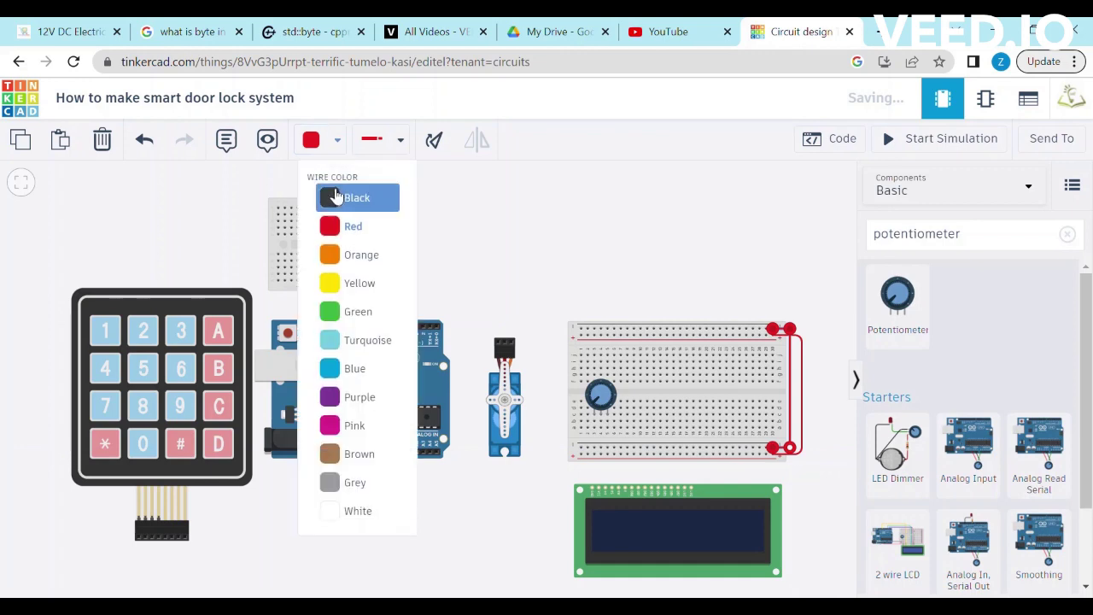
click(340, 197)
click(575, 229)
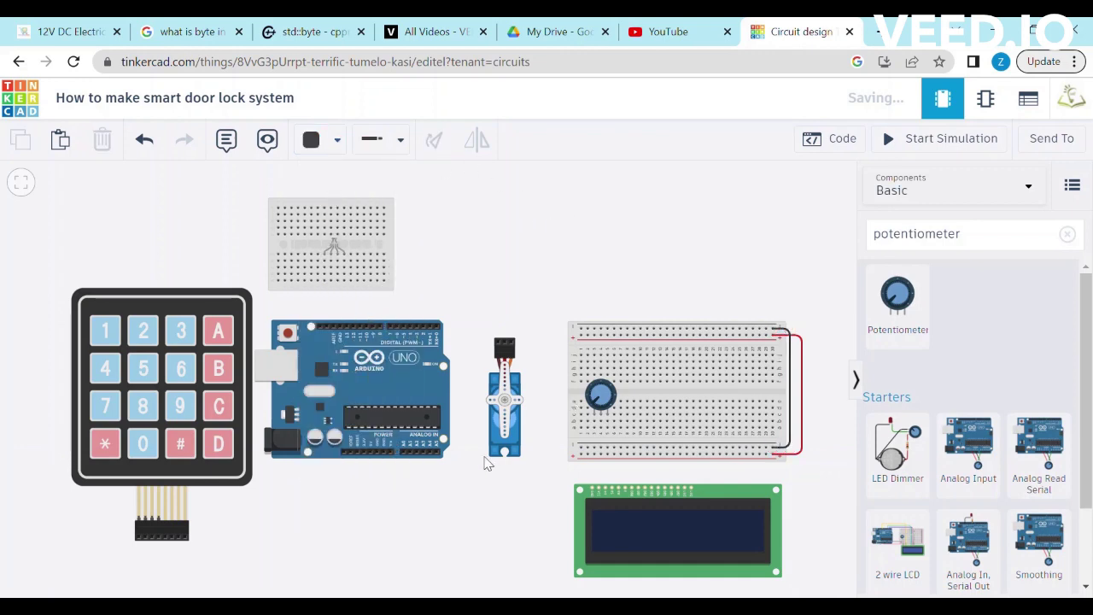
Wire the Arduino's 5V pin to the small breadboard's lower positive rail, routing below the servo, and colour the wire red
click(370, 452)
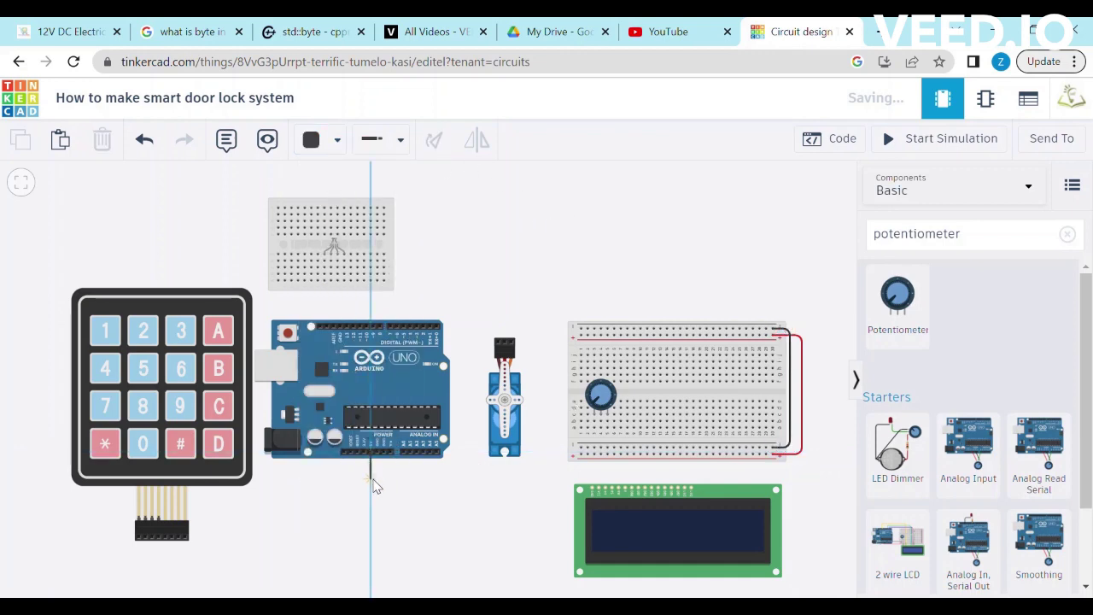
click(371, 479)
click(551, 479)
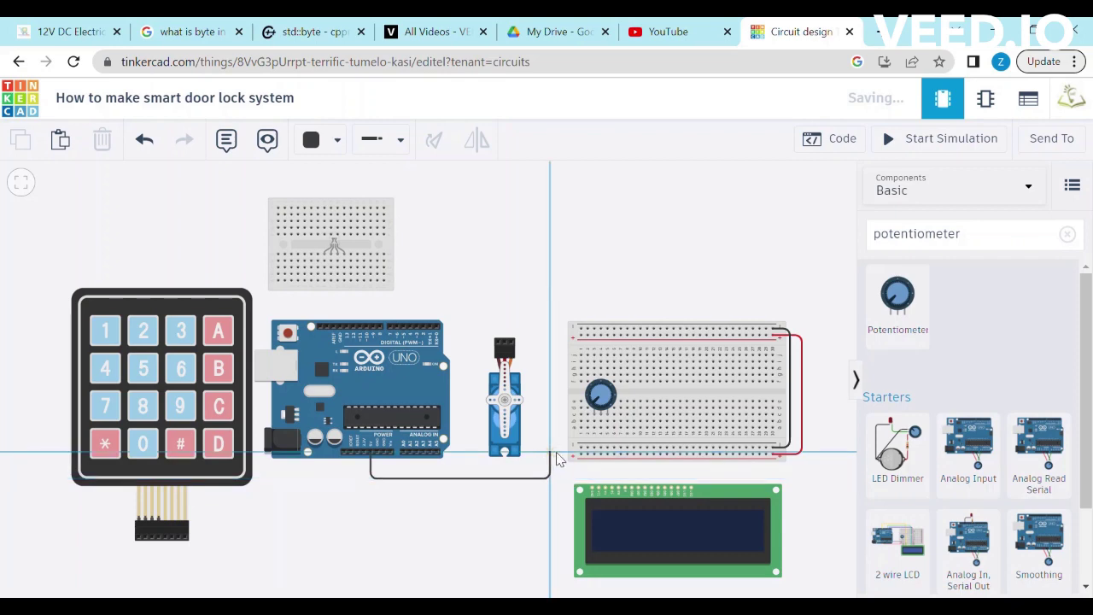
click(549, 453)
click(581, 453)
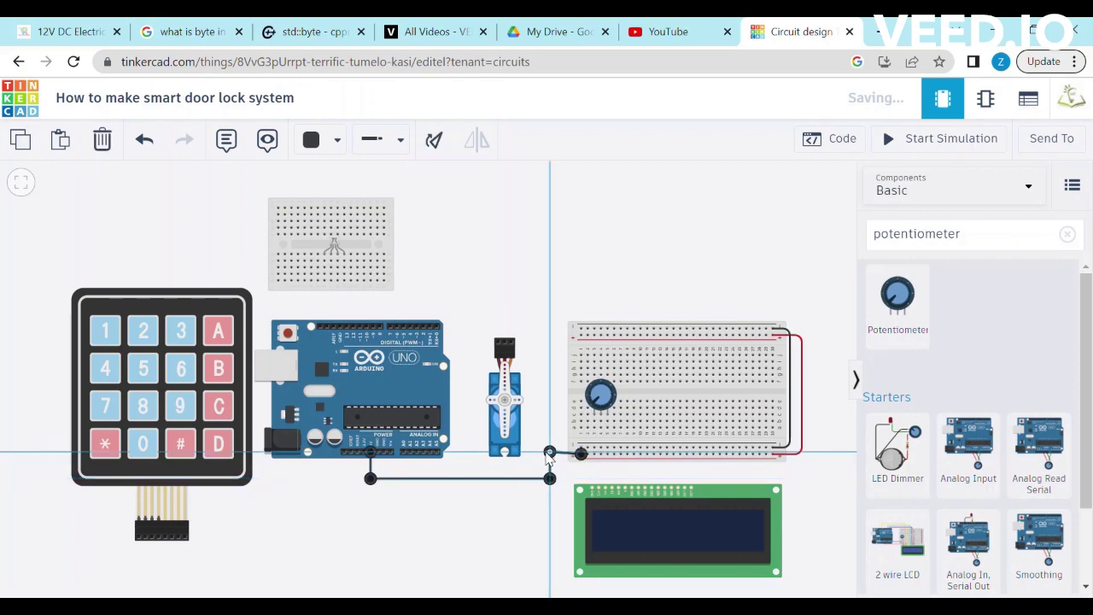
click(316, 152)
click(342, 225)
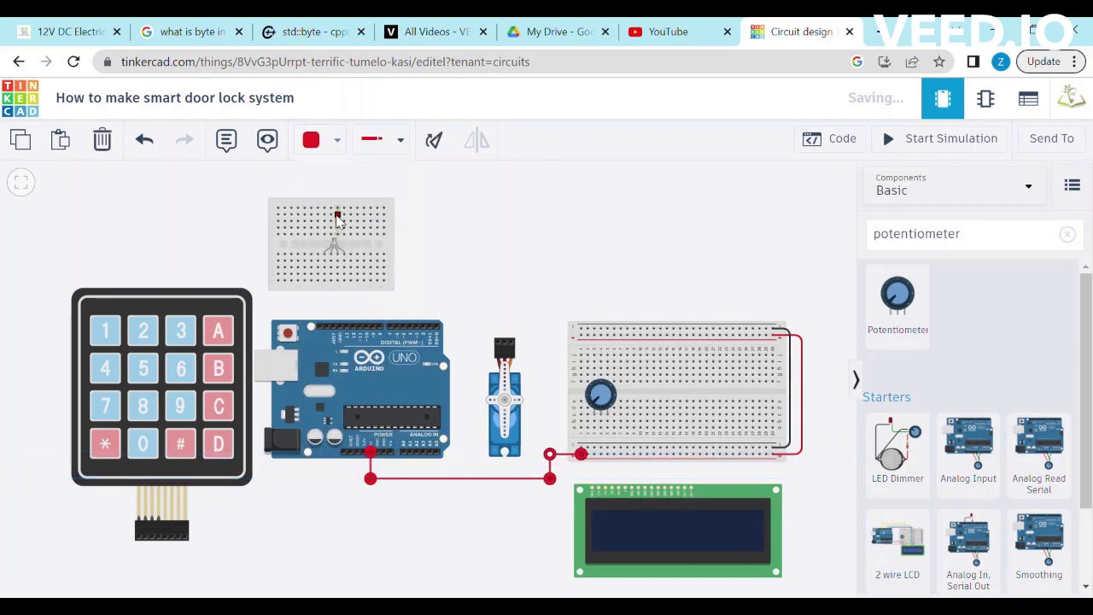
click(379, 515)
Wire the Arduino's GND pin to the small breadboard's lower negative rail, routing below the servo, and colour the wire black
click(373, 454)
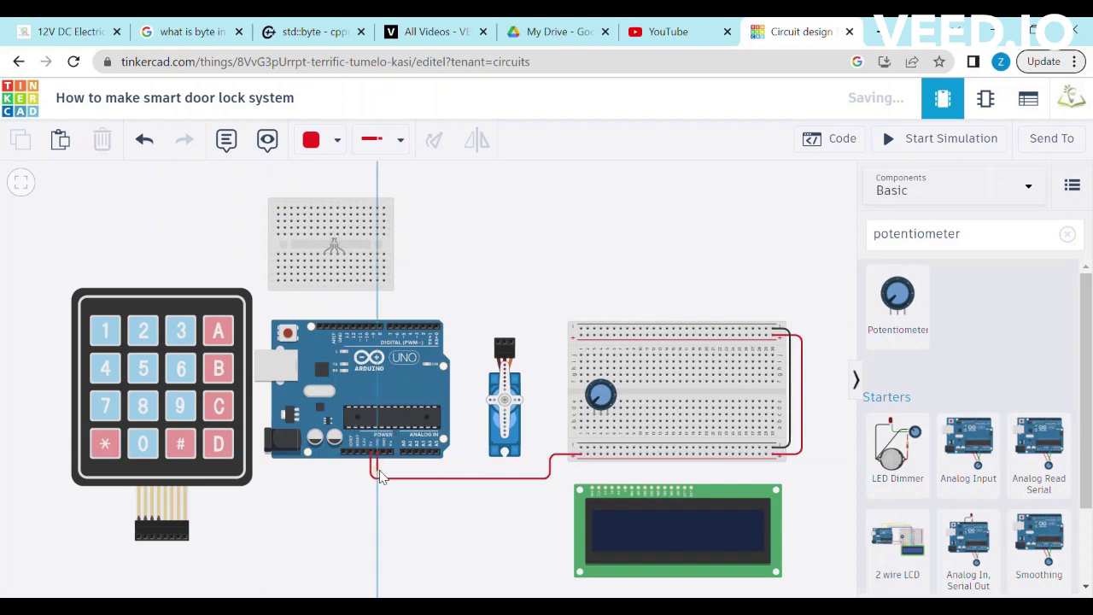
click(539, 450)
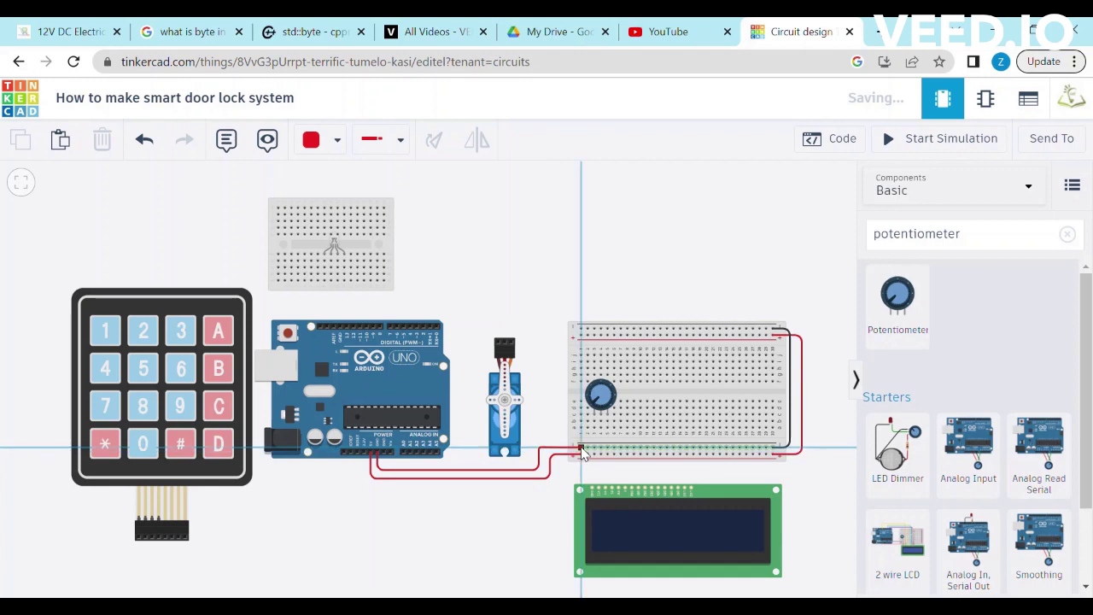
click(581, 448)
click(312, 139)
click(321, 188)
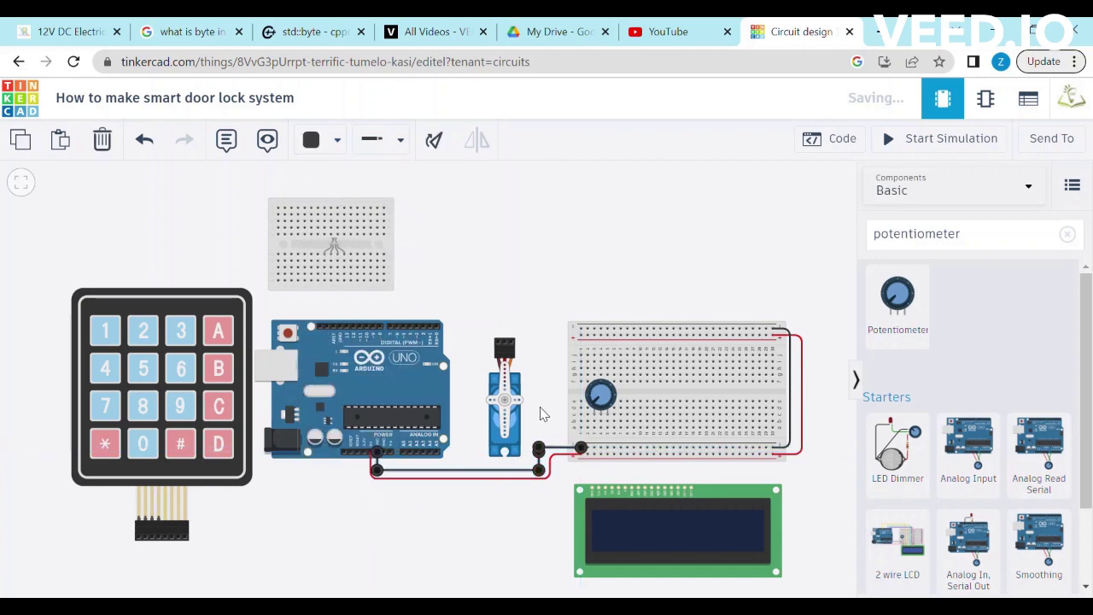
click(535, 338)
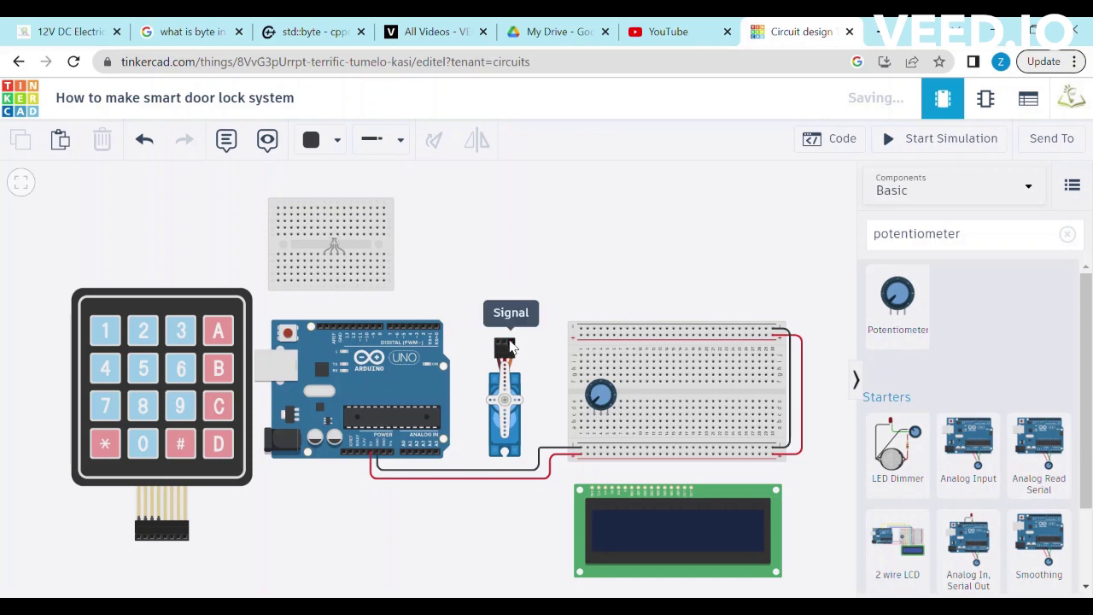
Connect the potentiometer's left terminal to the small breadboard's lower positive rail and colour the wire red
click(594, 428)
click(594, 453)
click(340, 145)
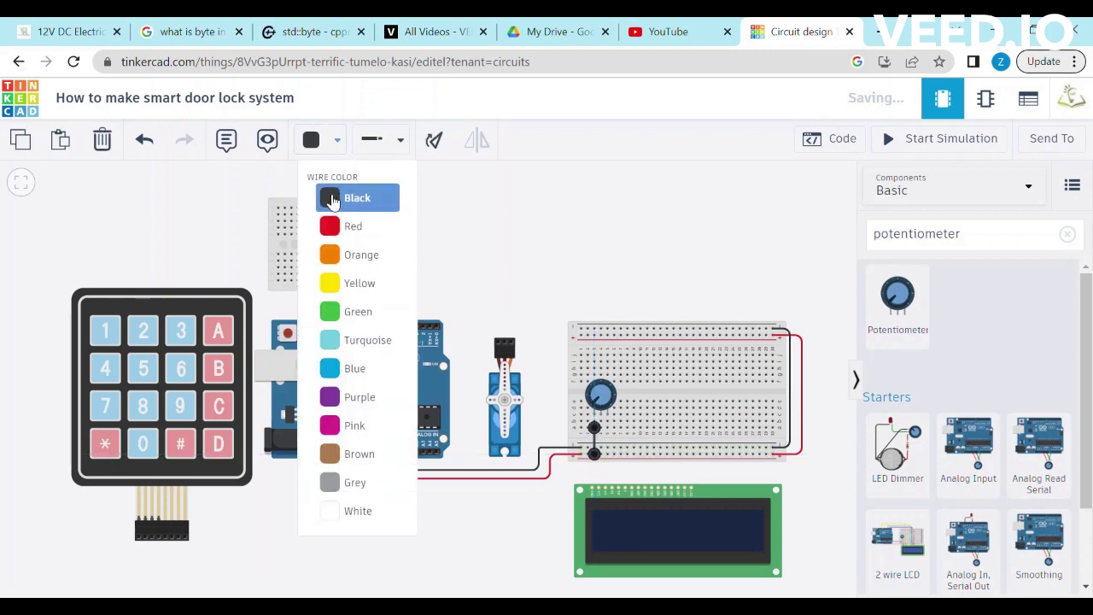
click(329, 224)
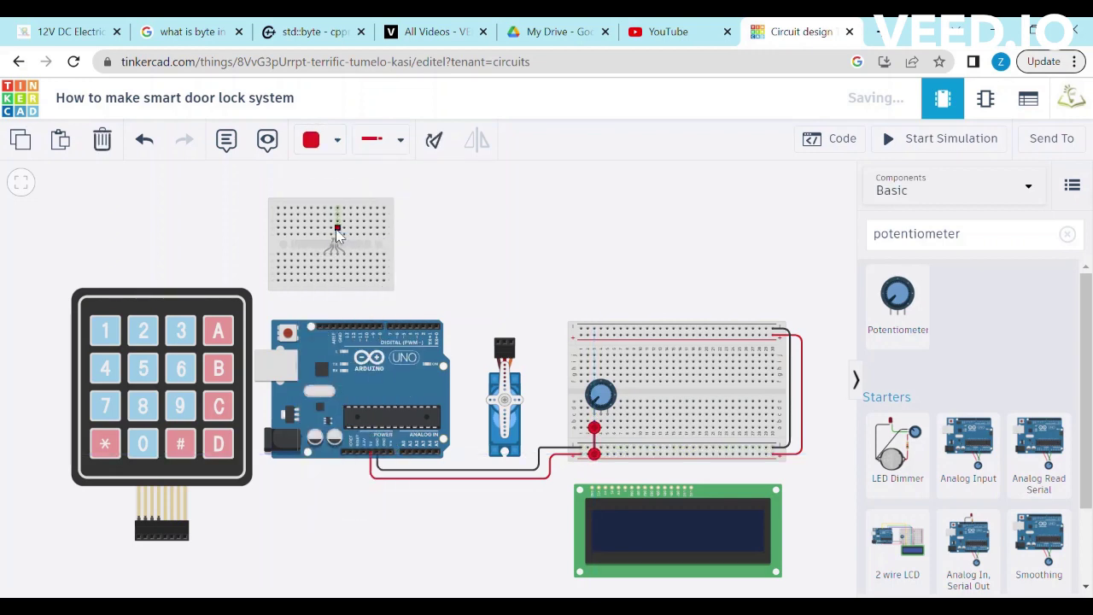
Connect the potentiometer's right terminal to the small breadboard's lower negative rail and colour the wire black
click(606, 436)
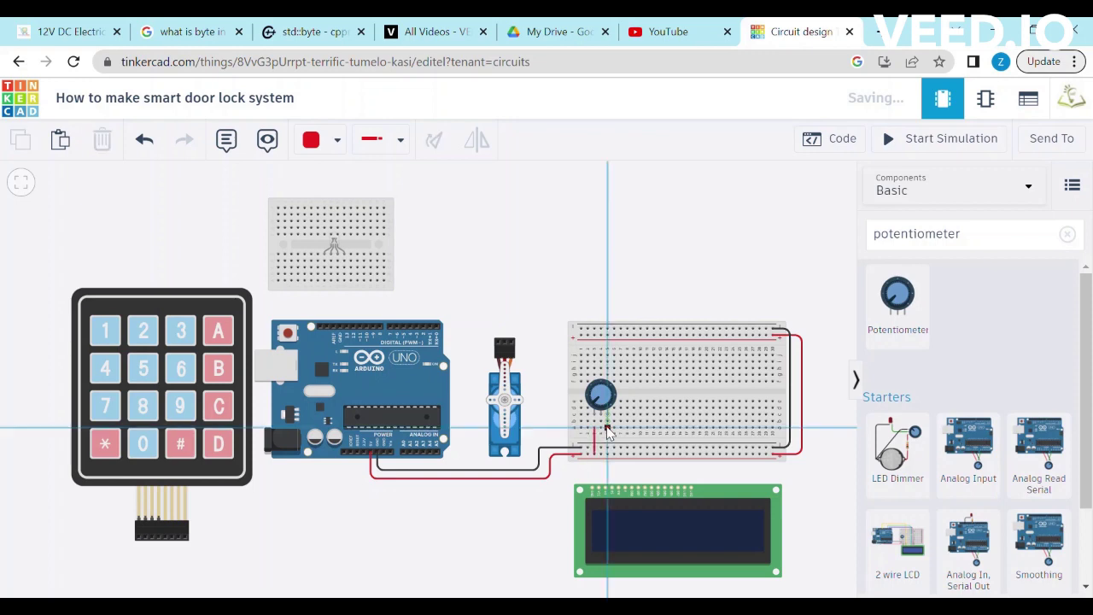
click(610, 454)
click(329, 144)
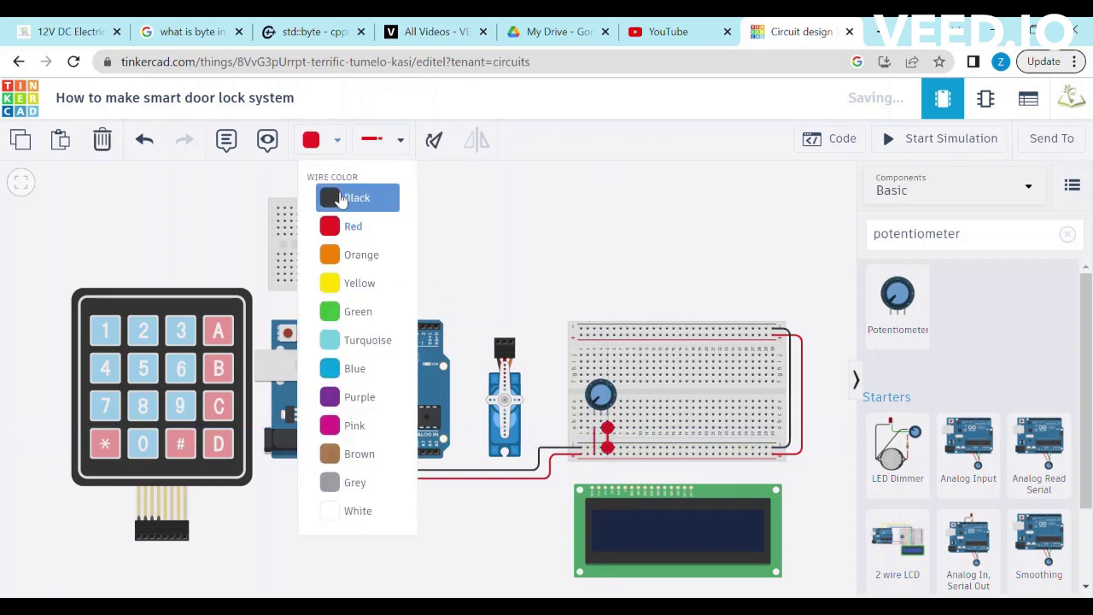
click(327, 196)
click(581, 223)
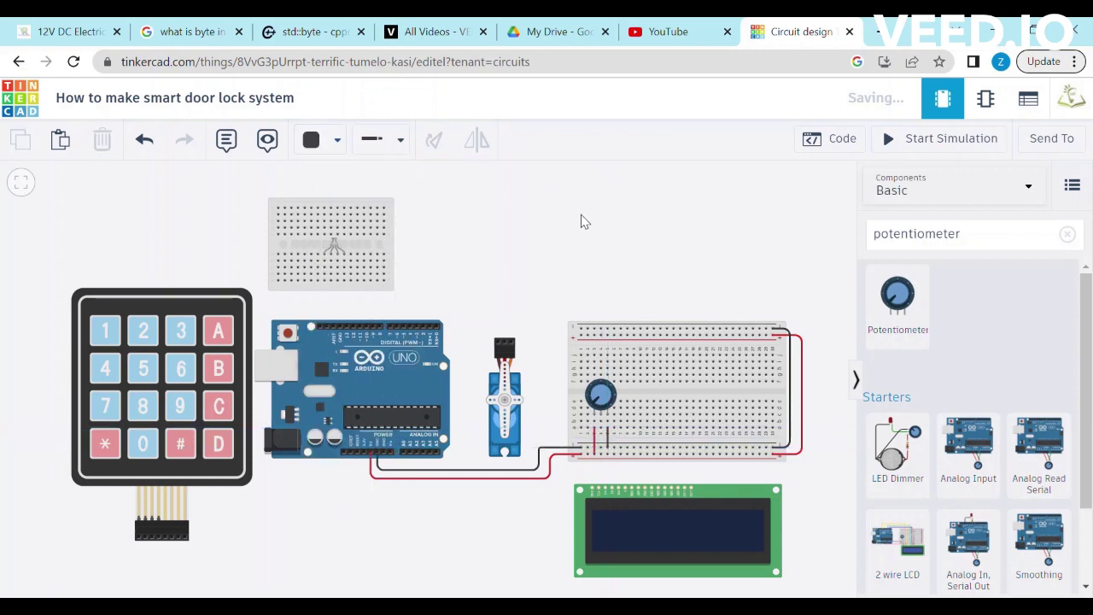
Wire the LCD's third pin to the potentiometer's middle terminal in green, and shift the LCD slightly to straighten the wire
click(605, 492)
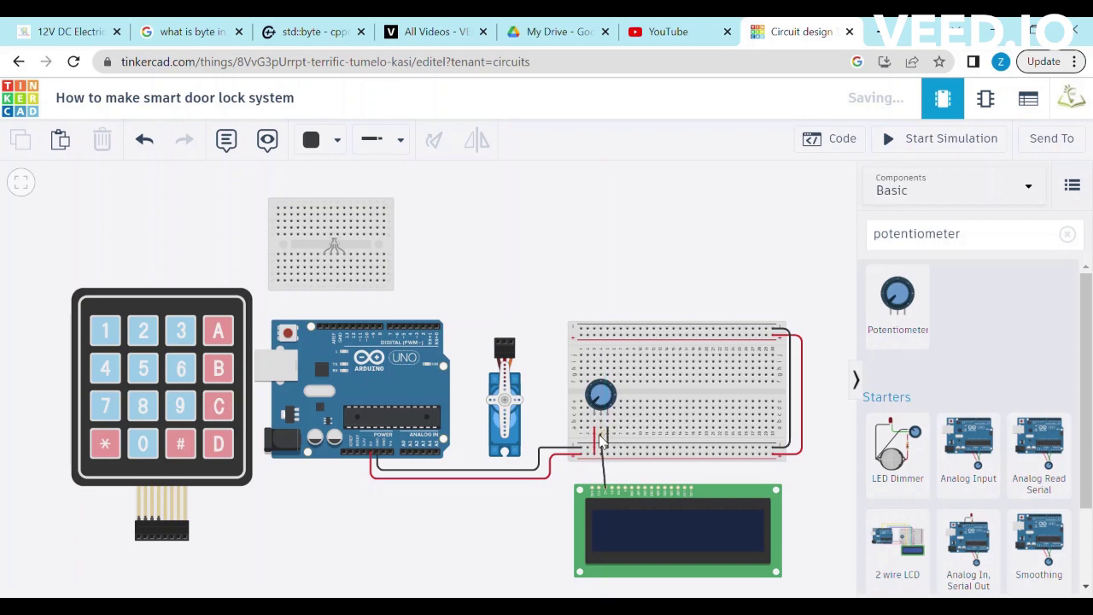
click(601, 428)
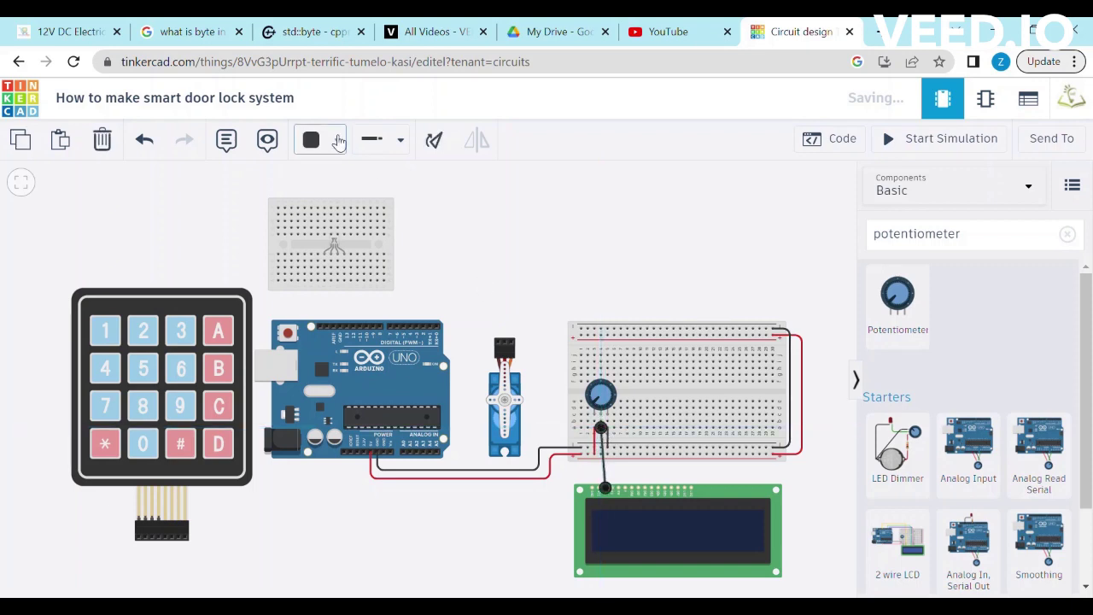
click(329, 139)
click(359, 311)
click(727, 494)
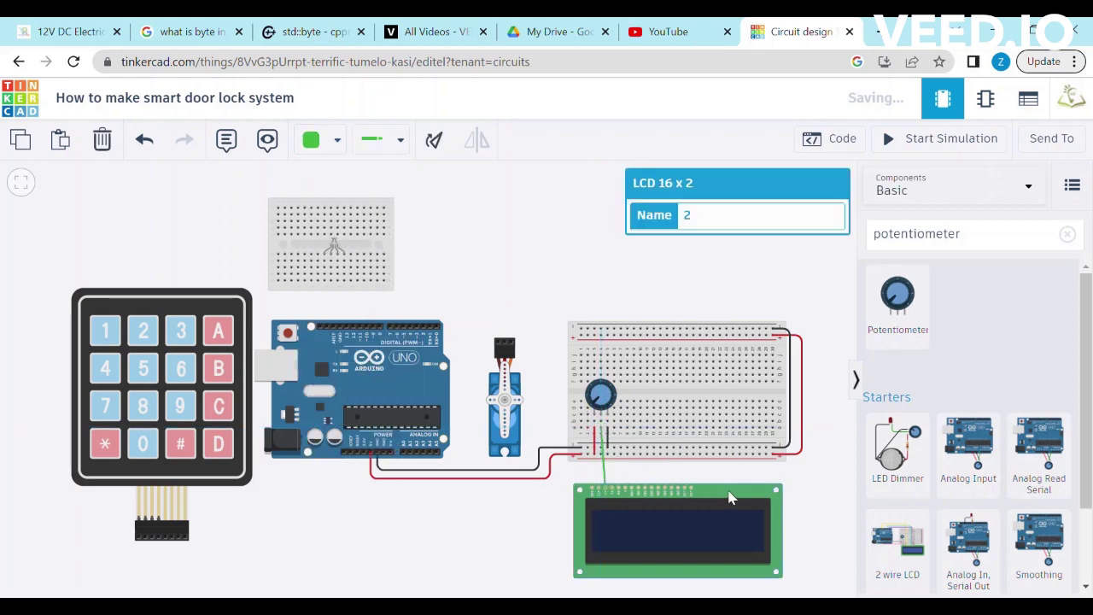
drag(726, 490, 723, 490)
click(811, 495)
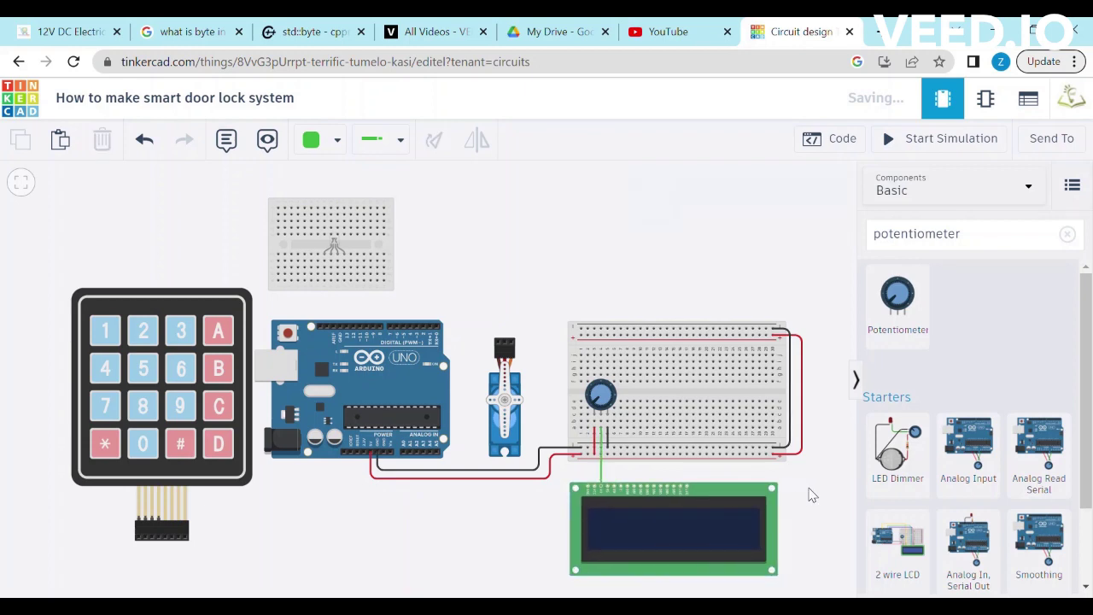
Wire the servo's ground pin to the small breadboard's upper negative rail with one bend and colour the wire black
click(499, 341)
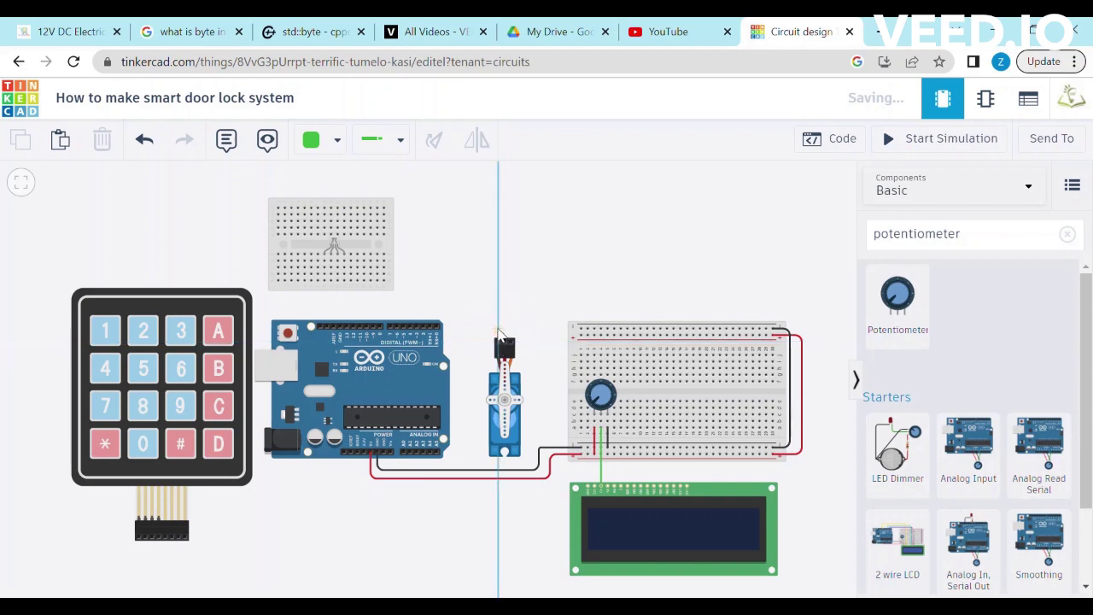
click(499, 328)
click(581, 329)
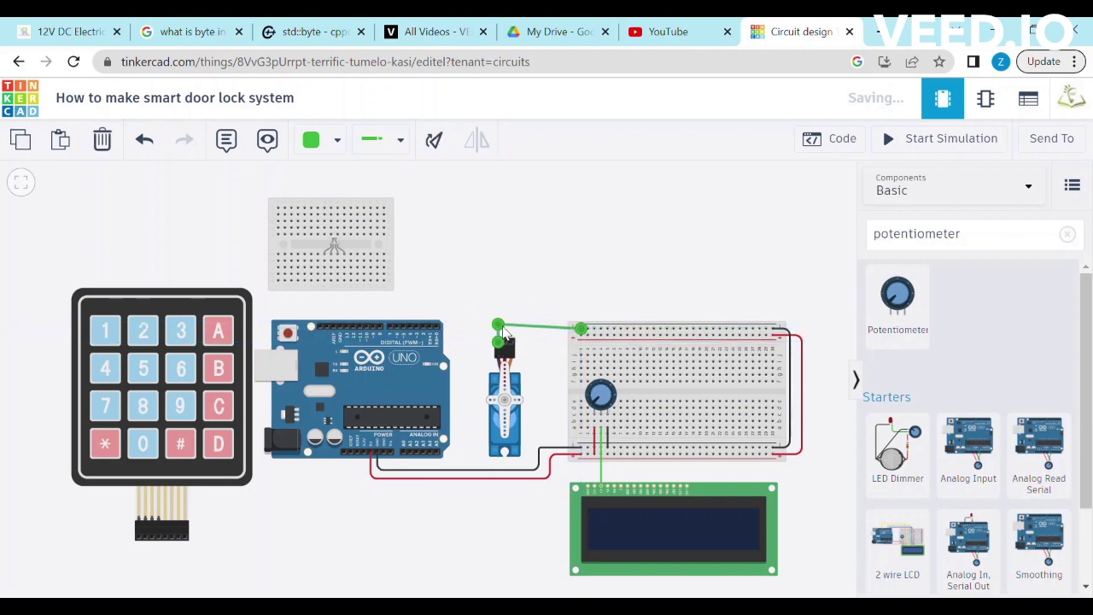
click(331, 139)
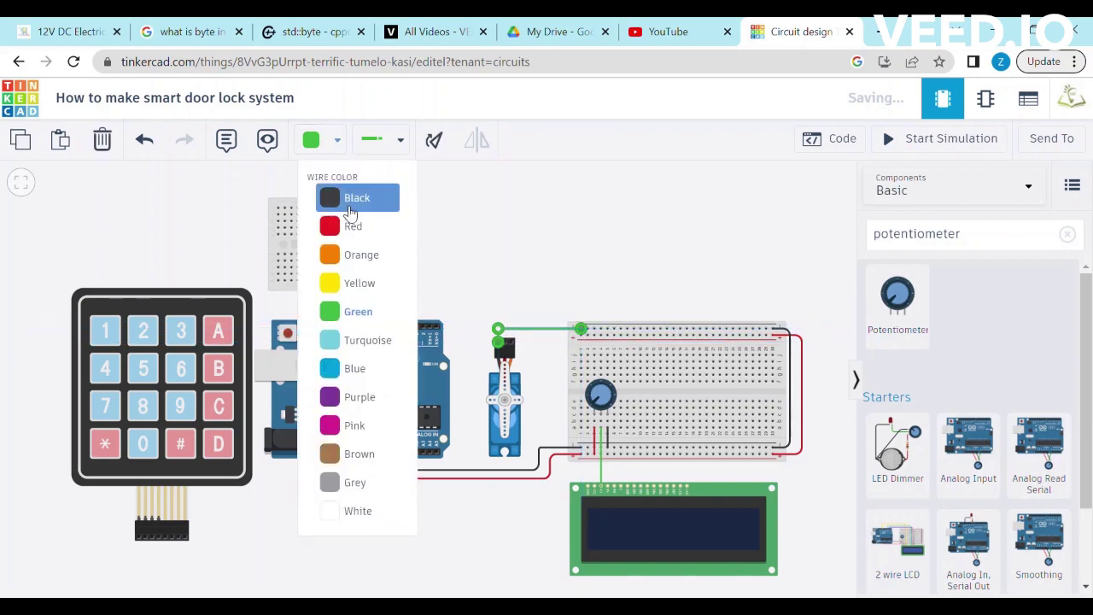
click(350, 195)
click(547, 370)
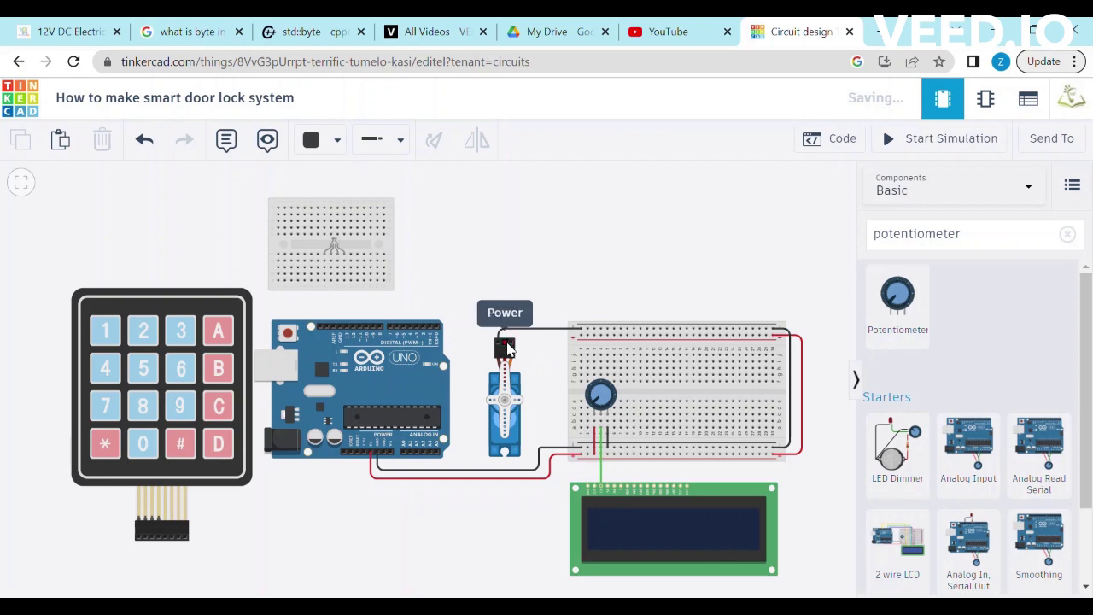
Wire the servo's Power pin to the small breadboard's upper positive rail and colour the wire red
drag(507, 344, 504, 333)
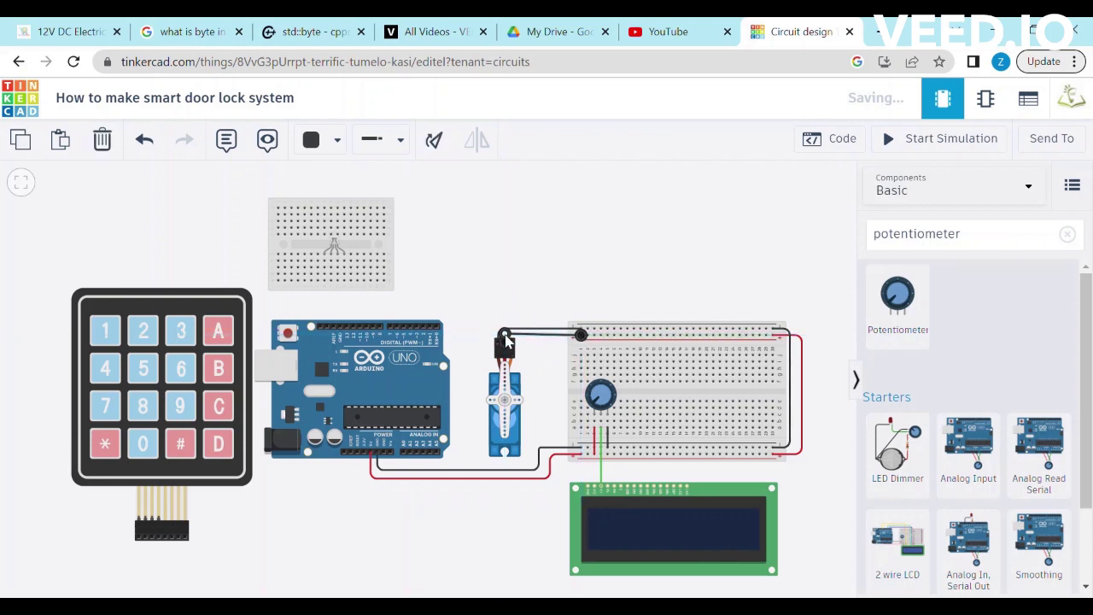
click(332, 139)
click(350, 224)
click(557, 258)
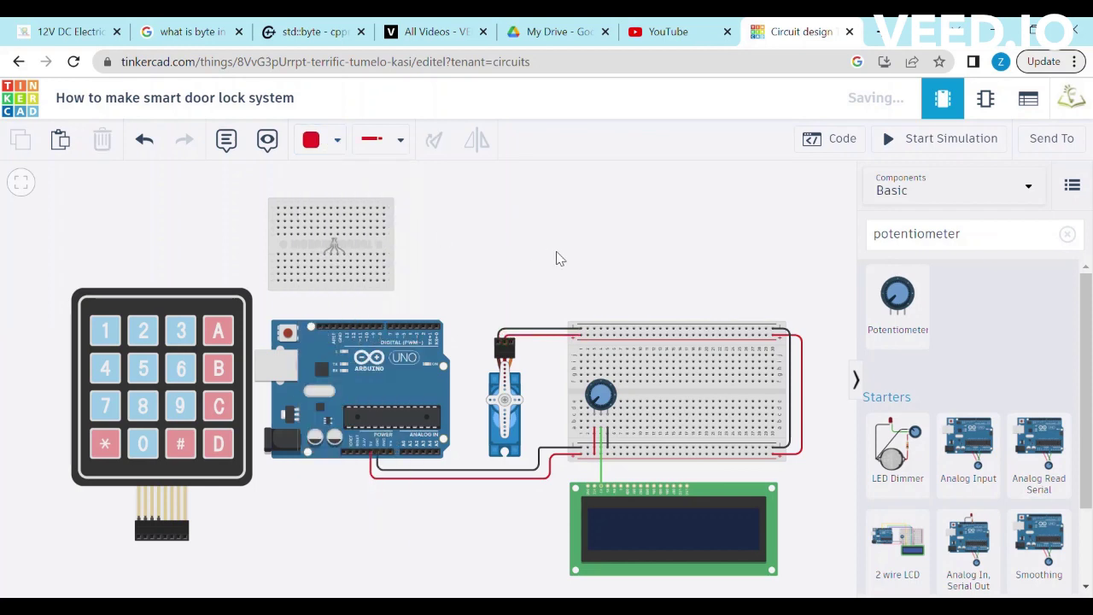
Wire the servo's Signal pin to Arduino pin D6, routing above the board, and colour the wire green
click(512, 341)
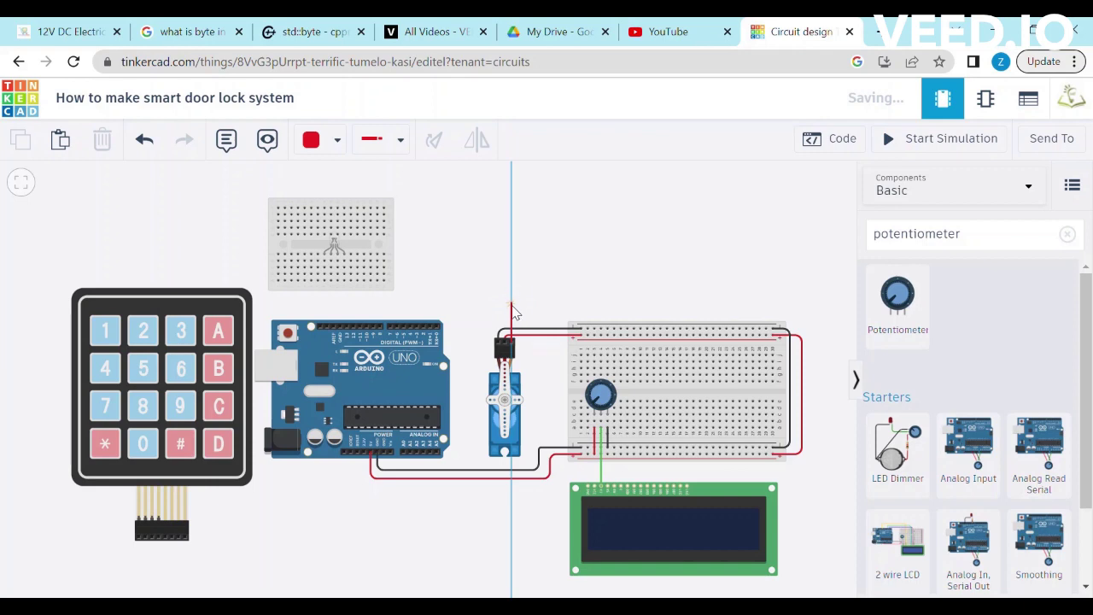
click(512, 312)
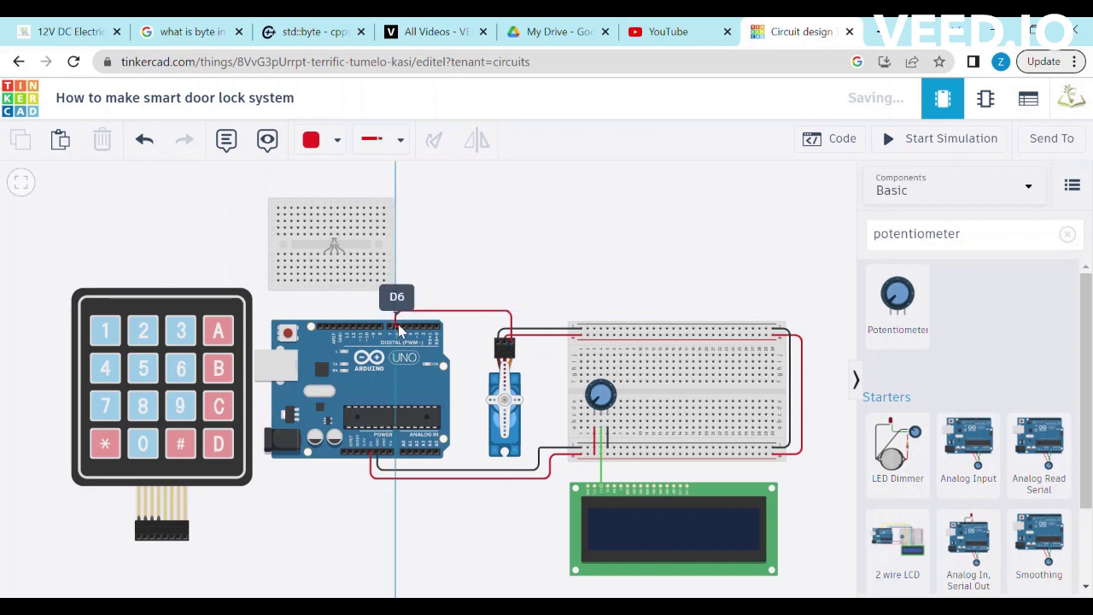
click(398, 324)
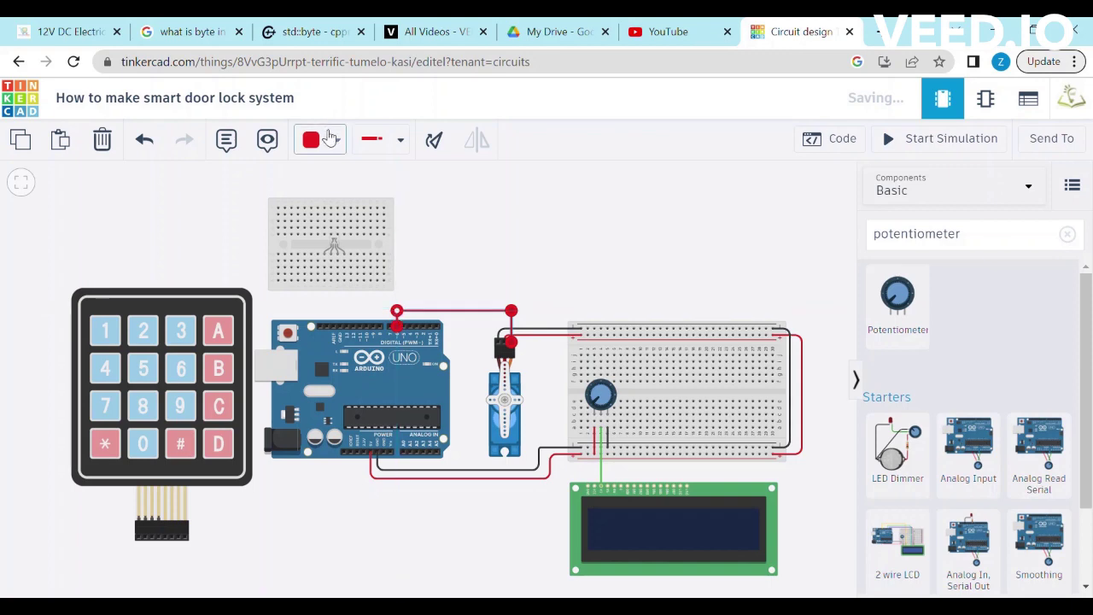
click(331, 140)
click(371, 310)
click(476, 279)
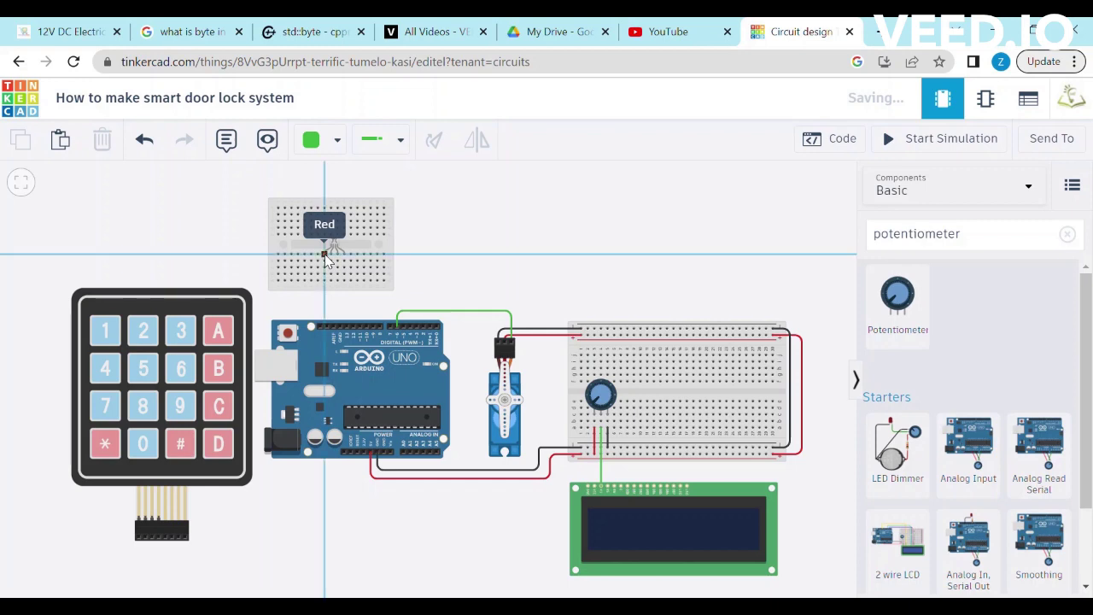
Shift the mini breadboard with the RGB LED to the right and wire the LED's Red column to Arduino pin 11 in green
drag(272, 251, 306, 245)
click(364, 247)
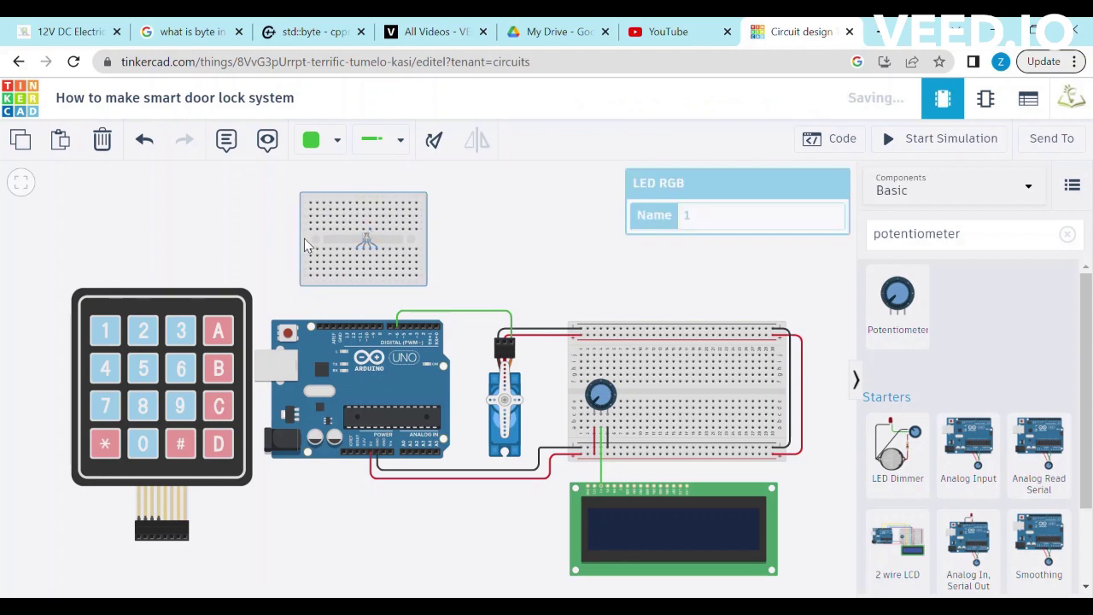
click(359, 328)
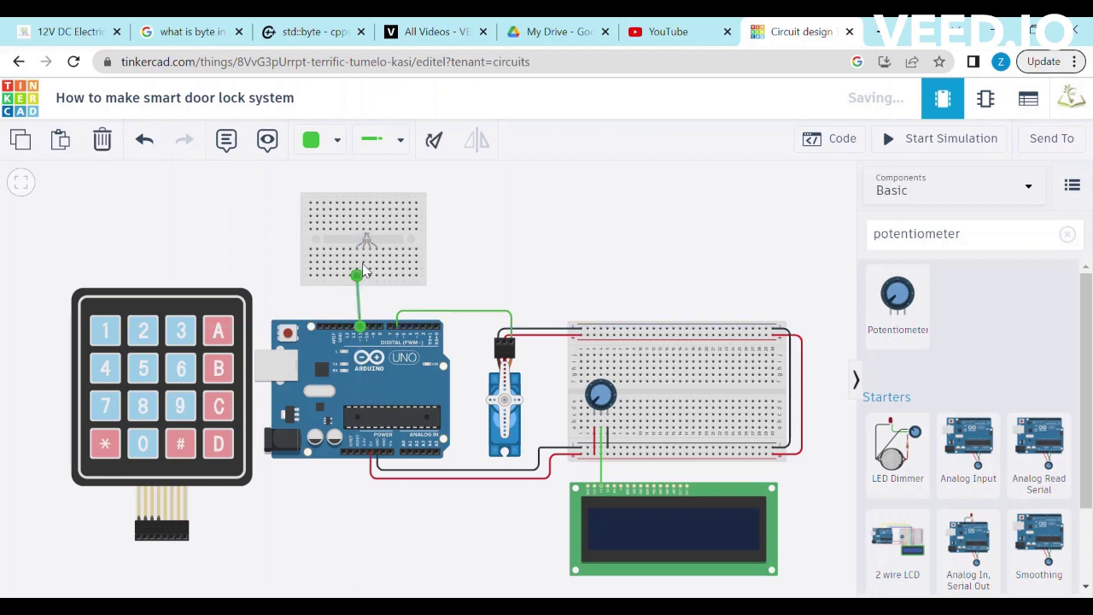
Move the mini breadboard with the RGB LED slightly up, aligning it so its green wire to the Arduino runs nearly vertical
click(419, 239)
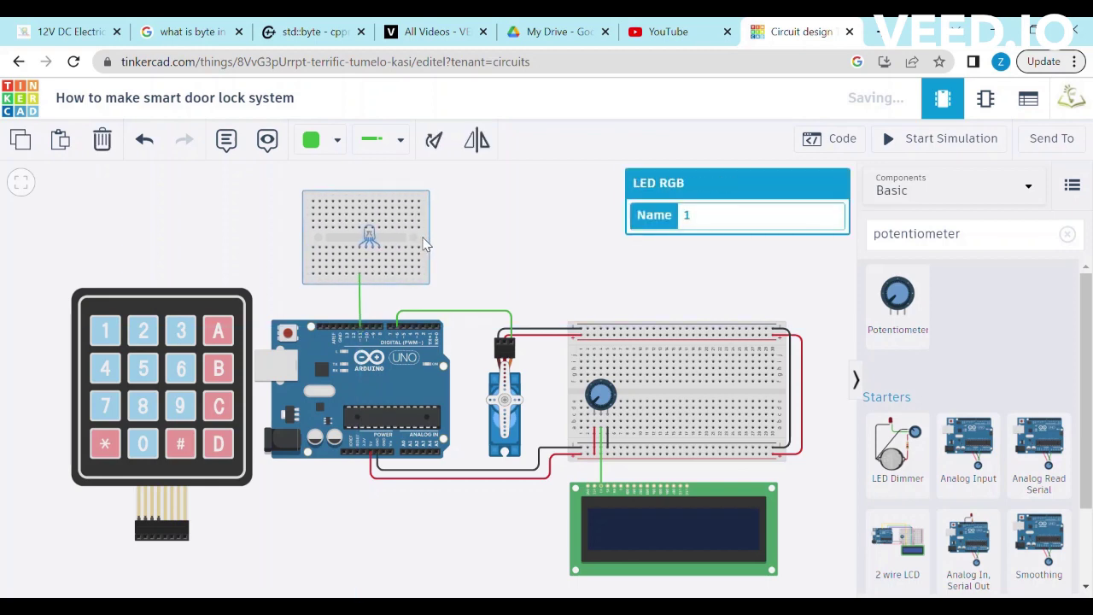
drag(425, 244, 424, 227)
key(Escape)
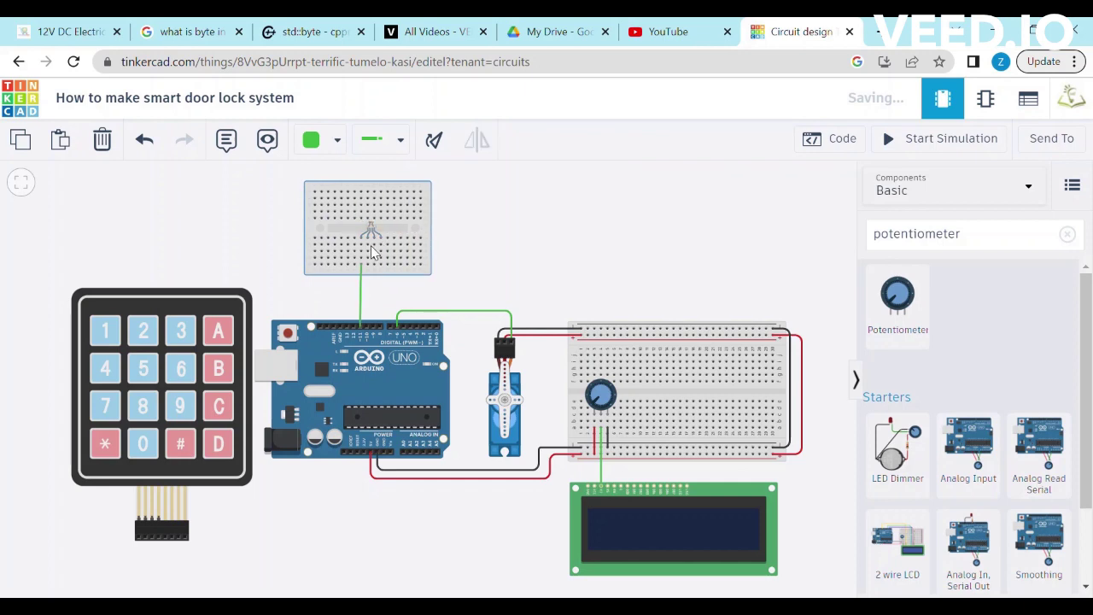
click(385, 277)
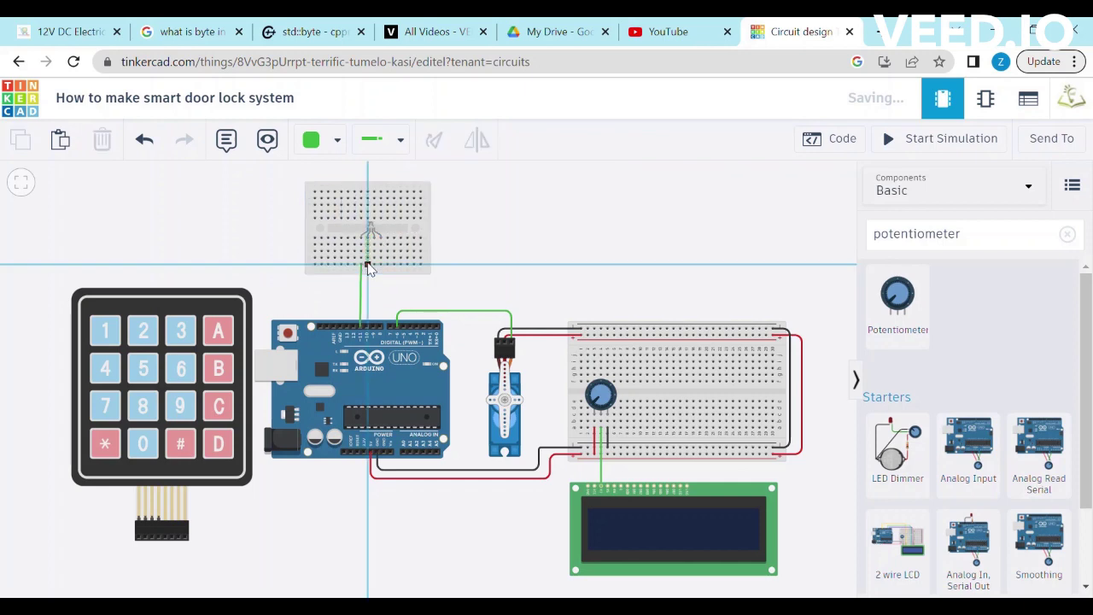
Find the Resistor and place it at the mini breadboard's lower edge, in the column just right of the LED's Red column
double_click(962, 231)
key(BackSpace)
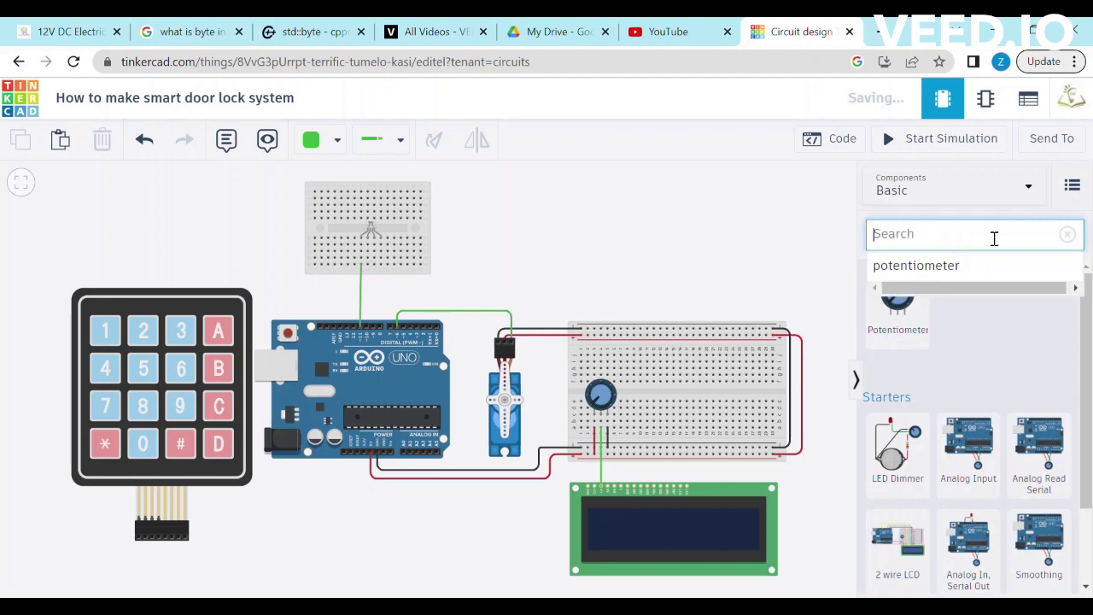
text(res)
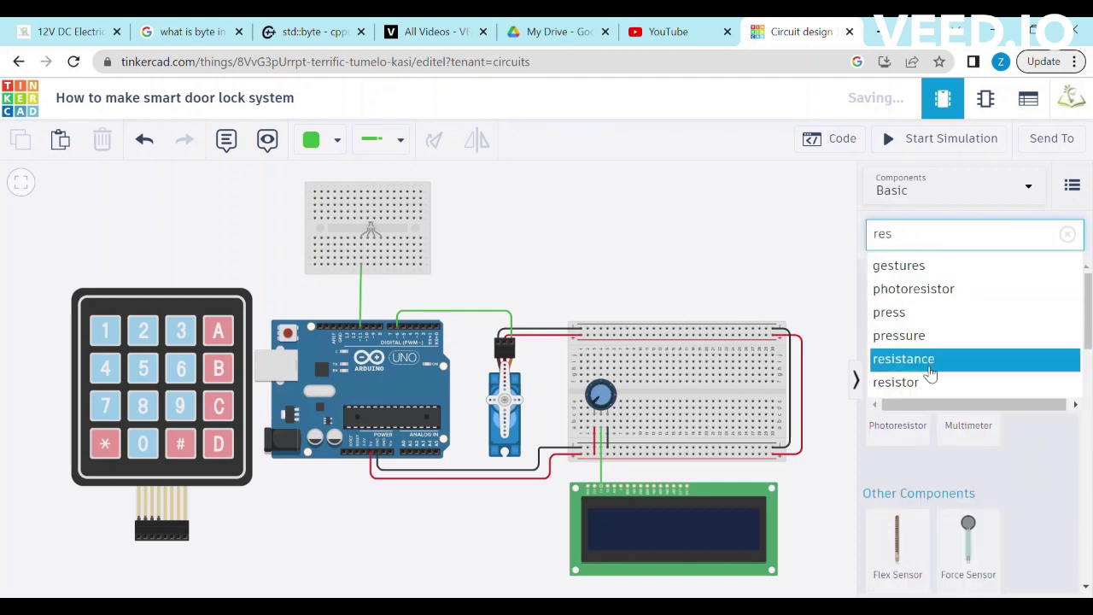
click(897, 381)
drag(898, 303, 713, 317)
drag(528, 349, 376, 291)
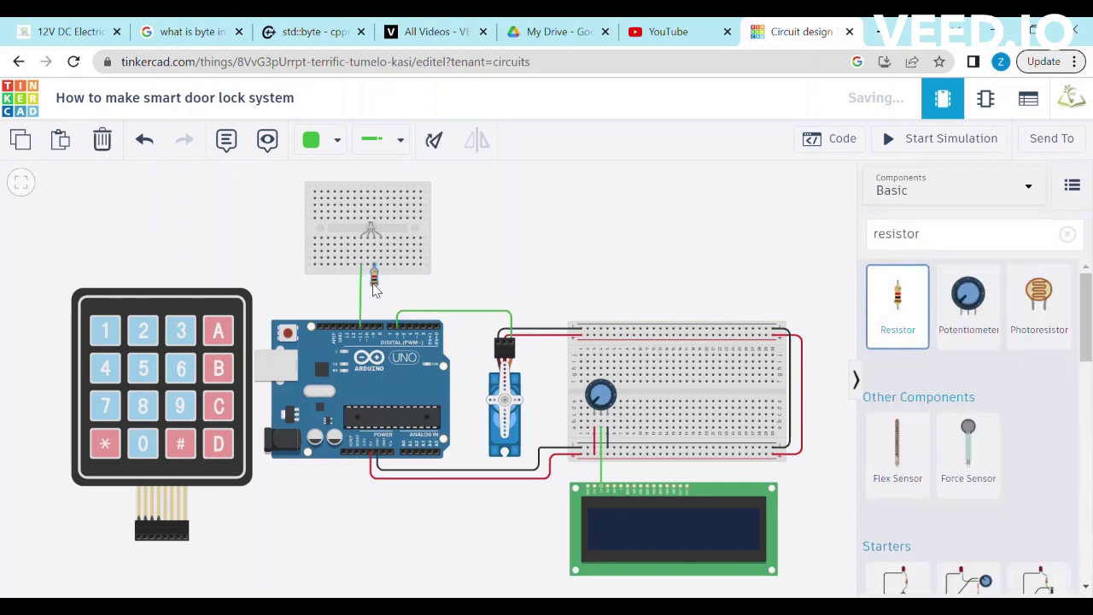
click(524, 281)
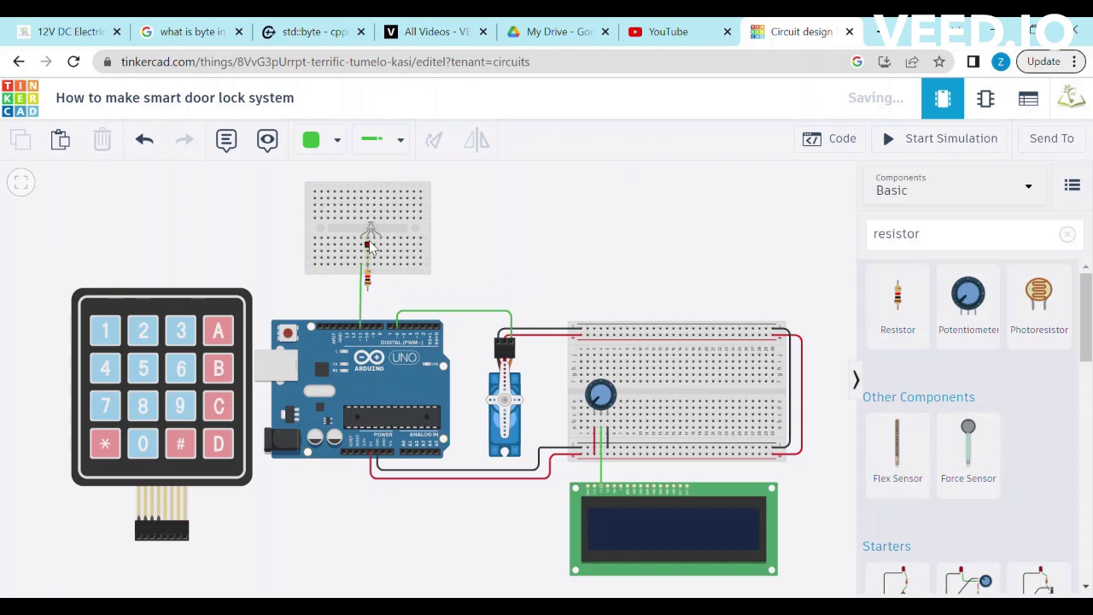
Wire the resistor's lower end to the GND pin on the Arduino's upper header with a bent green wire
click(367, 297)
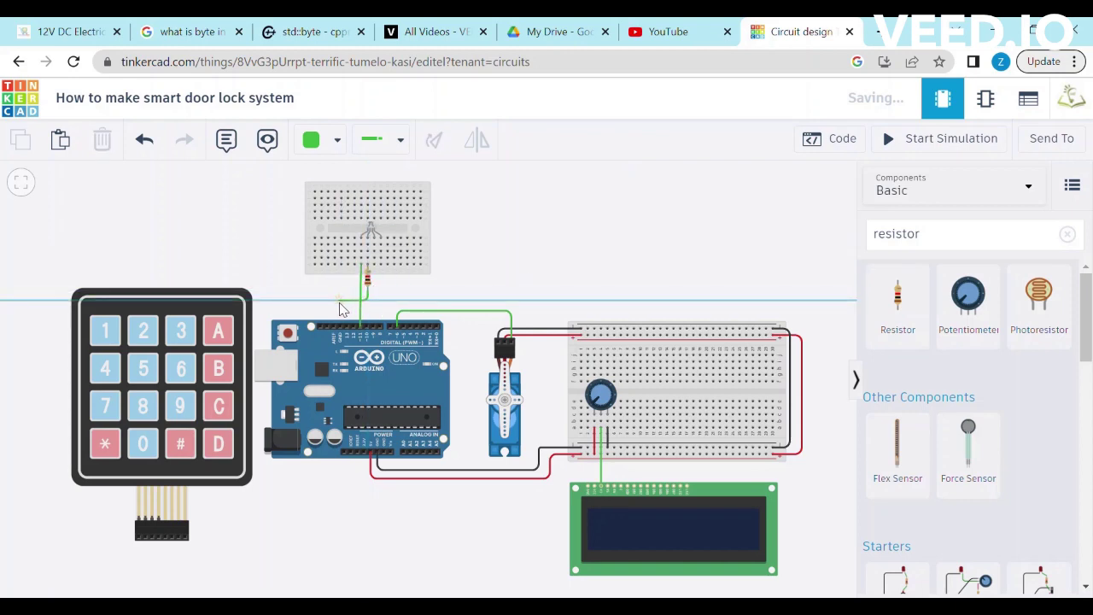
click(339, 302)
click(341, 330)
click(464, 282)
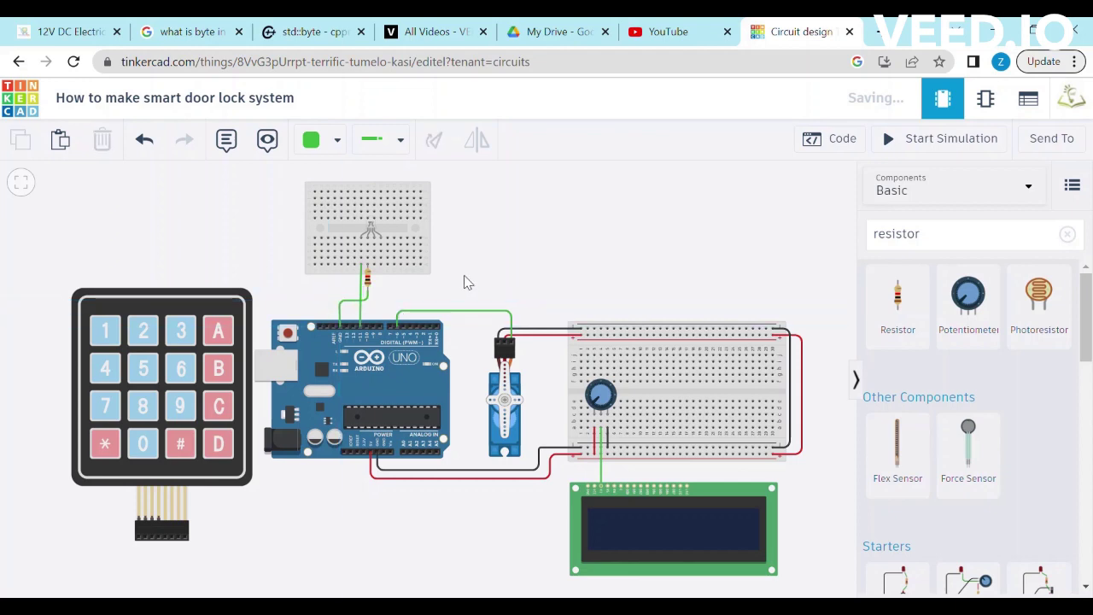
Nudge the mini breadboard together with its RGB LED and resistor slightly to the right
click(331, 228)
click(369, 228)
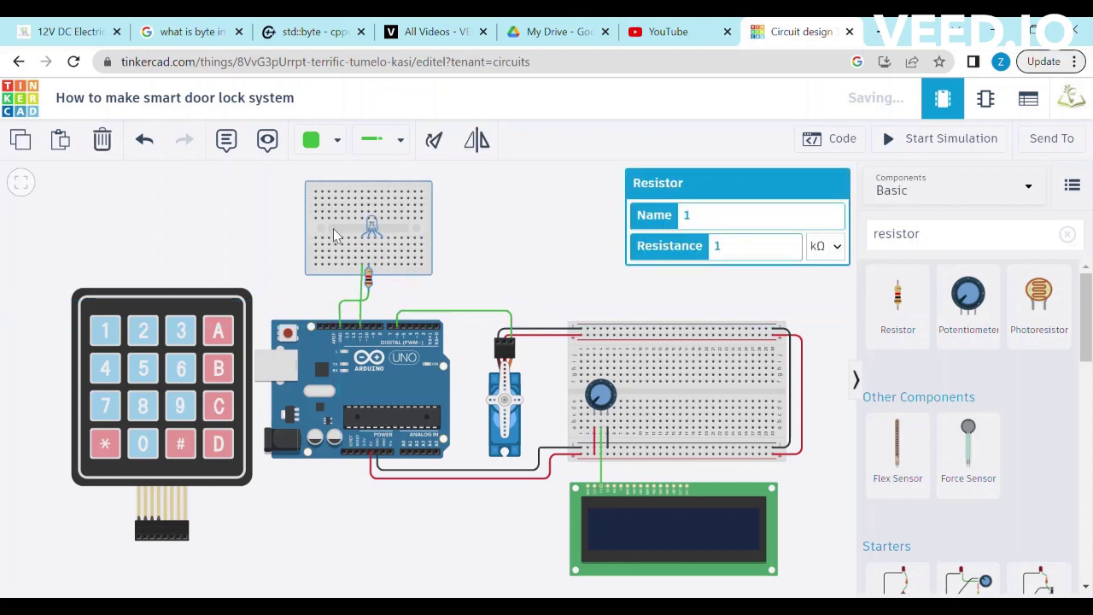
click(348, 248)
click(502, 276)
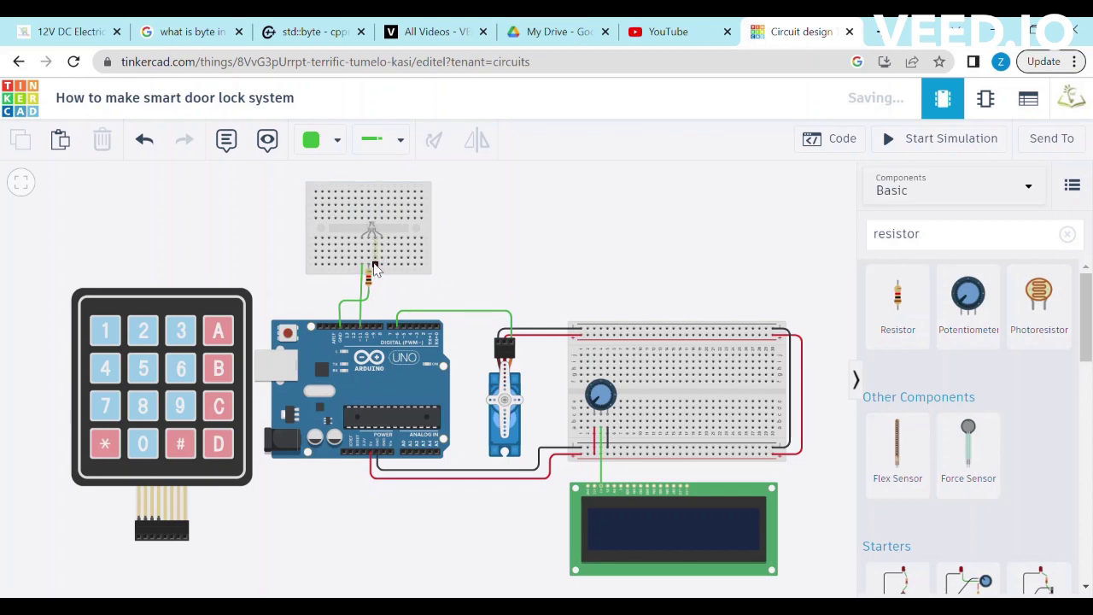
Wire the mini breadboard column just right of the resistor to Arduino pin 10 and colour the resistor's ground wire black
click(373, 267)
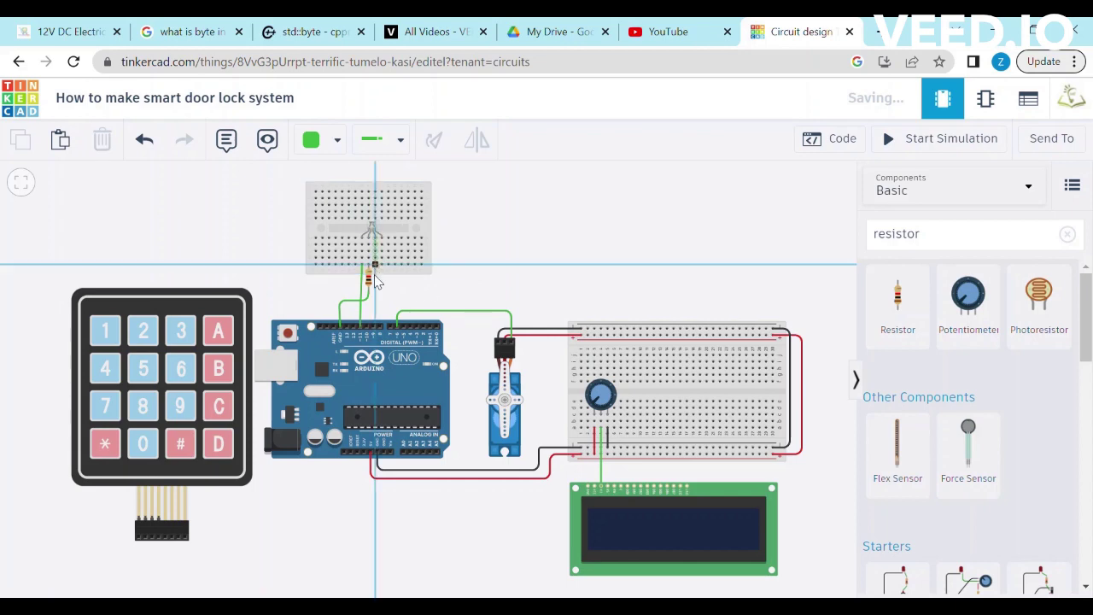
click(366, 338)
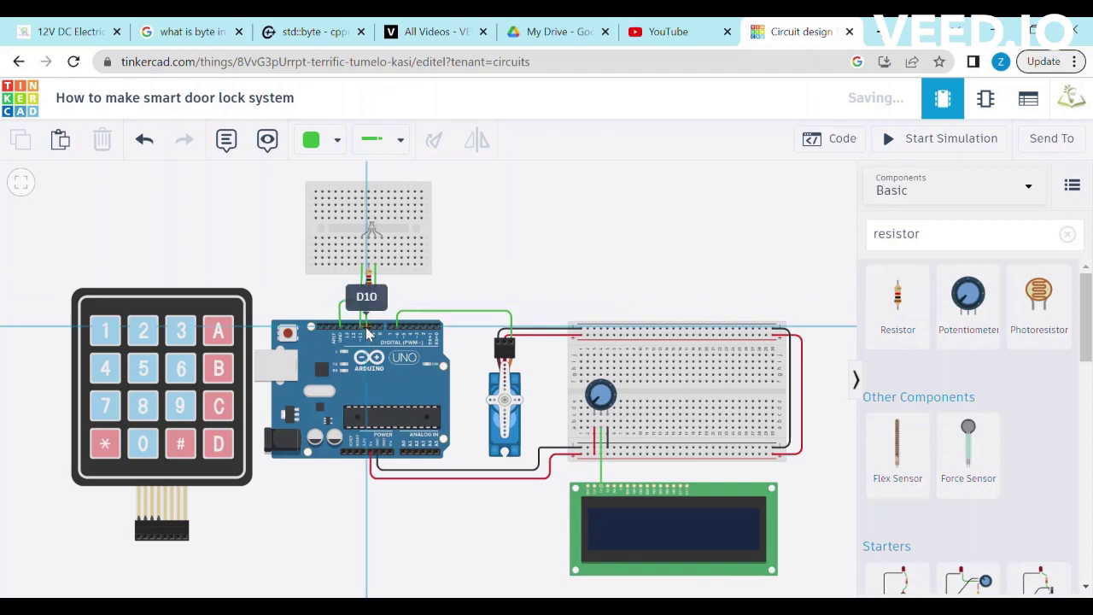
click(318, 140)
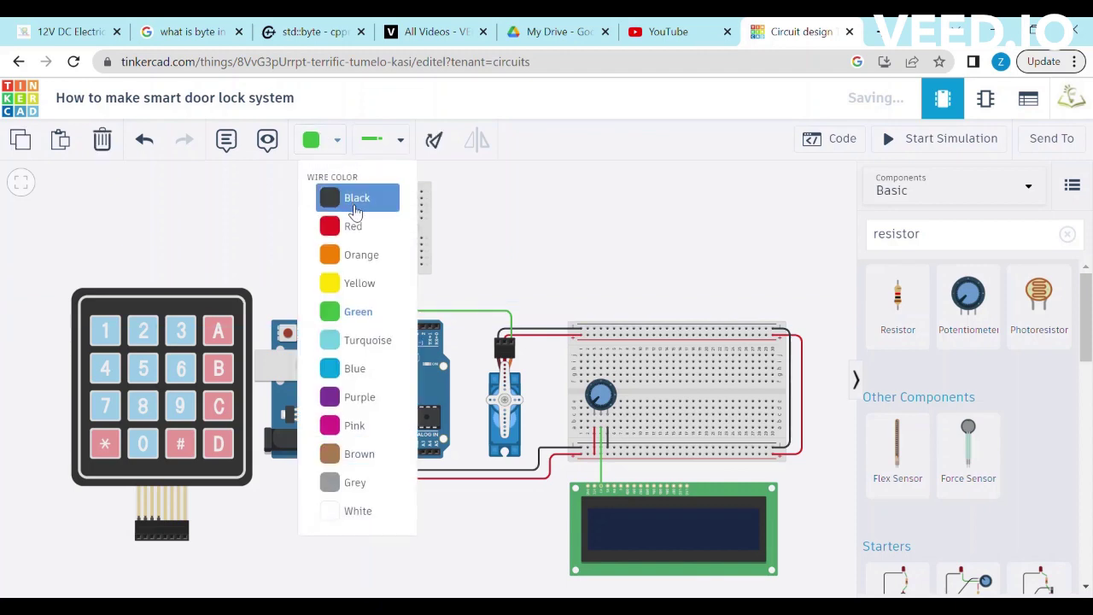
click(355, 200)
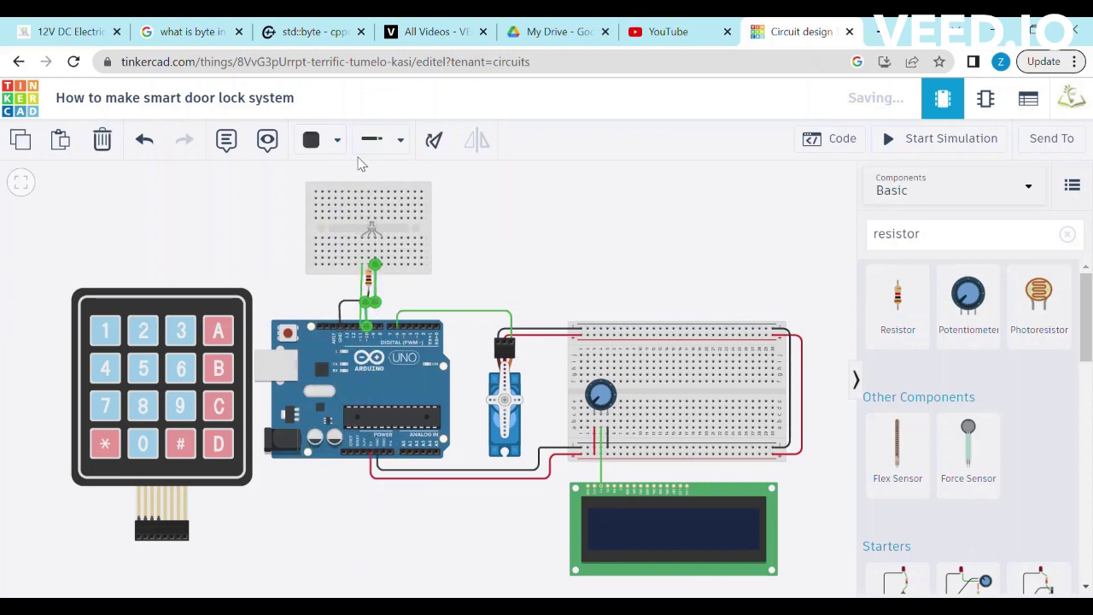
Colour the RGB LED's wire at Arduino pin 10 blue and its wire at pin 11 red
click(319, 140)
click(355, 369)
click(557, 269)
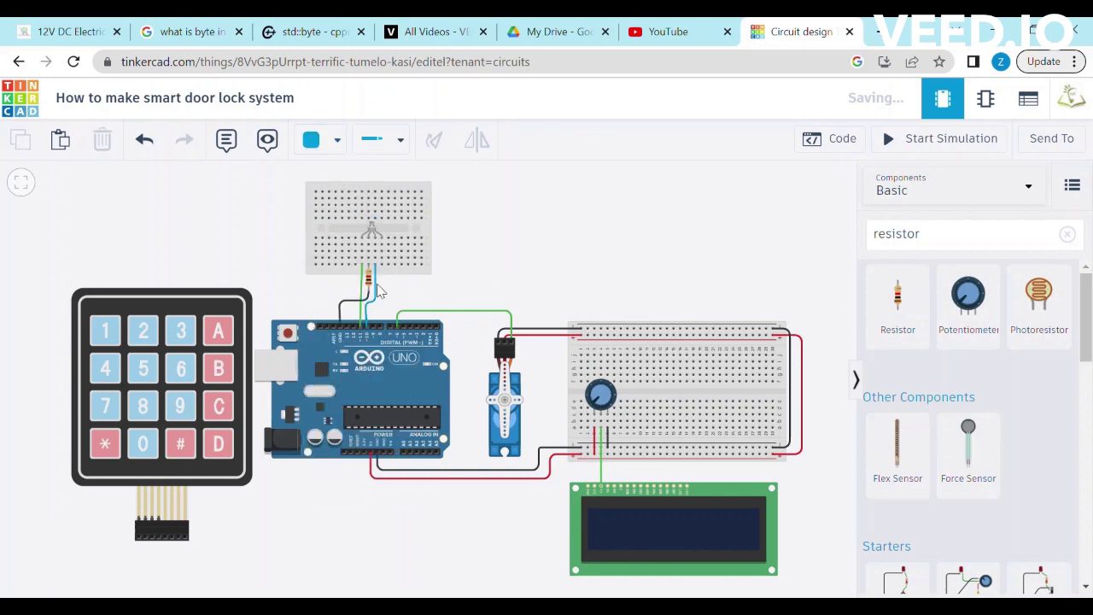
click(377, 286)
click(313, 140)
click(353, 226)
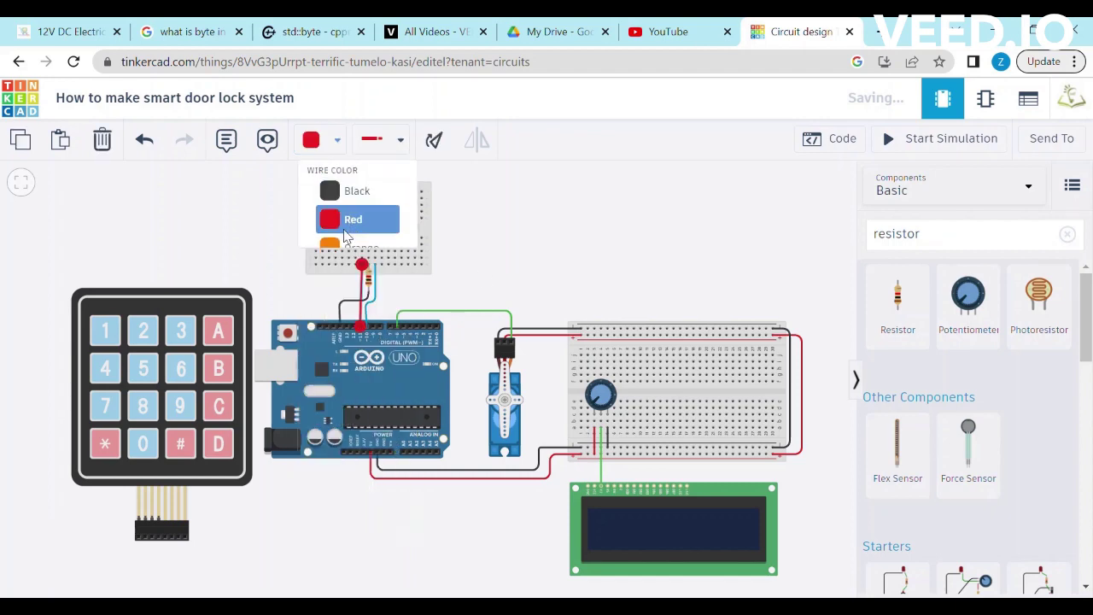
click(504, 254)
Nudge the mini breadboard with its LED and resistor slightly left to straighten the red wire to pin 11
click(369, 228)
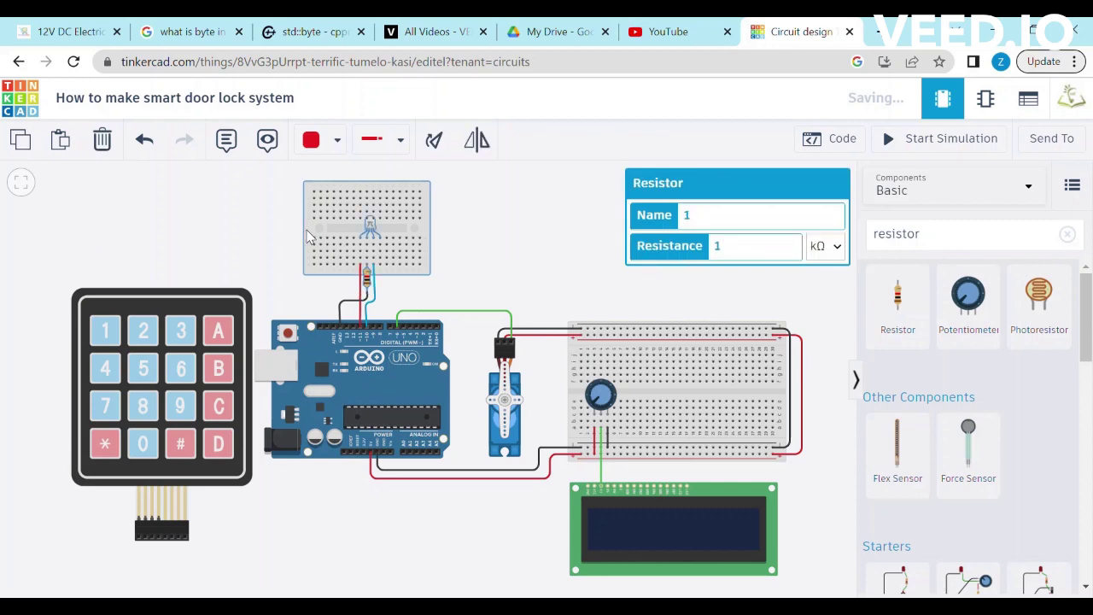
click(501, 274)
click(374, 304)
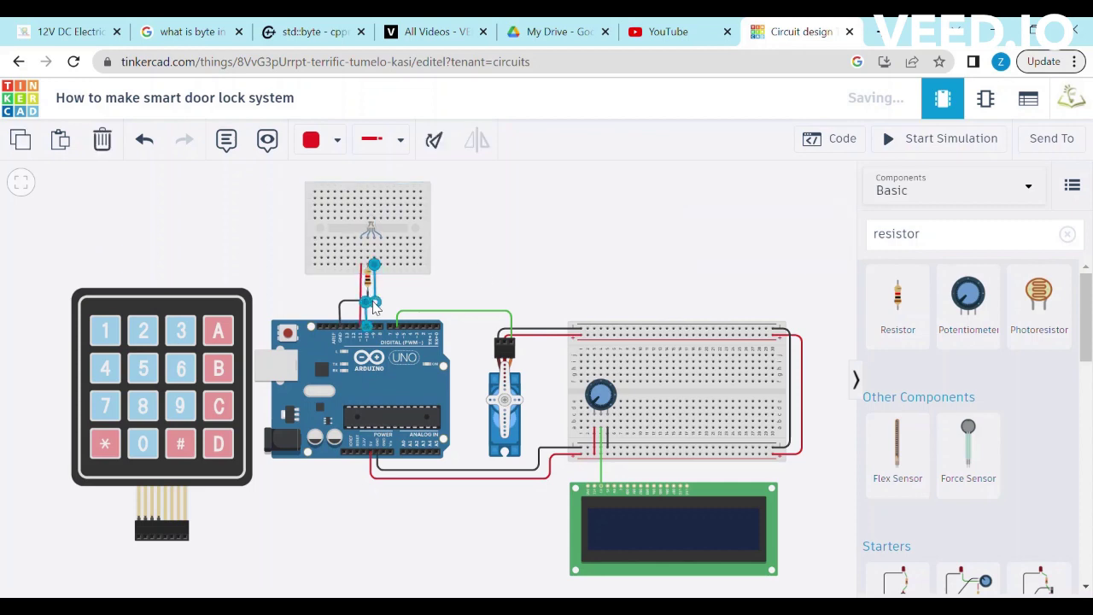
click(468, 282)
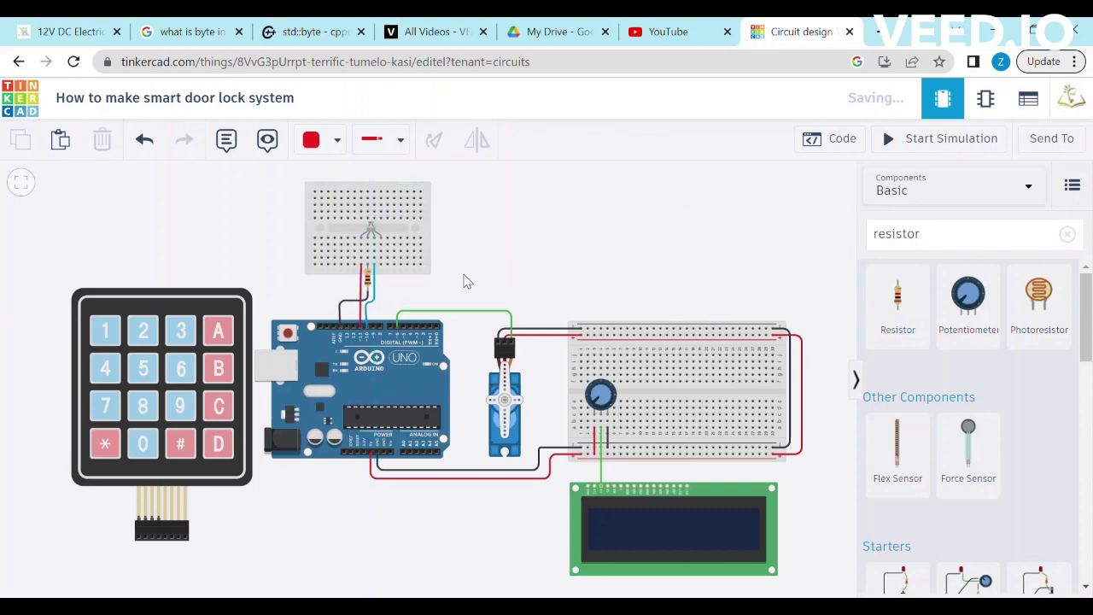
Wire the mini breadboard column right of the blue wire to Arduino pin 9 and colour the wire green
click(382, 266)
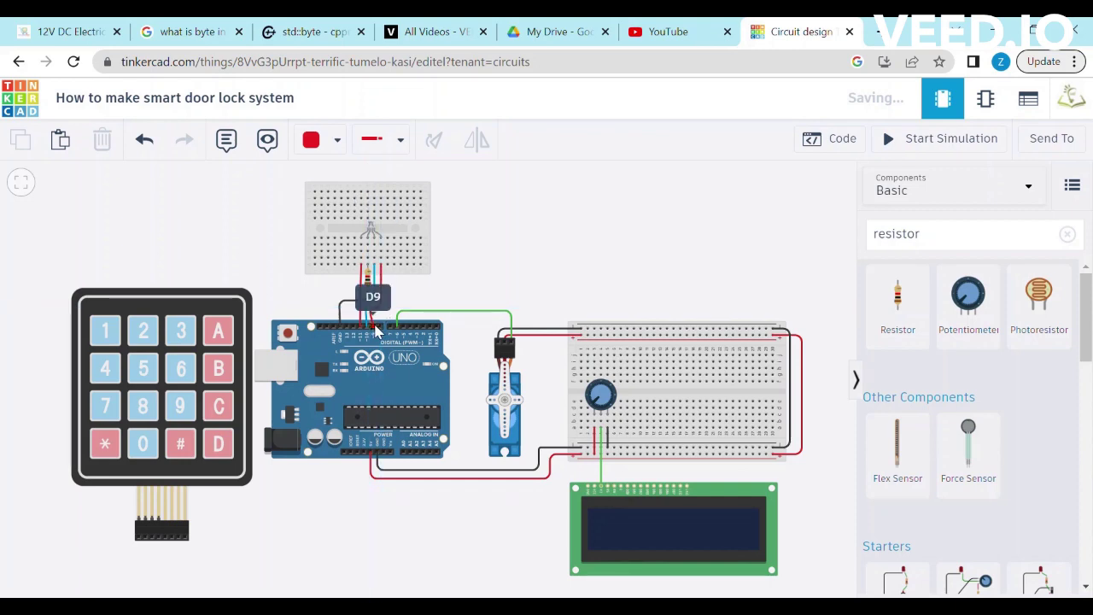
click(374, 329)
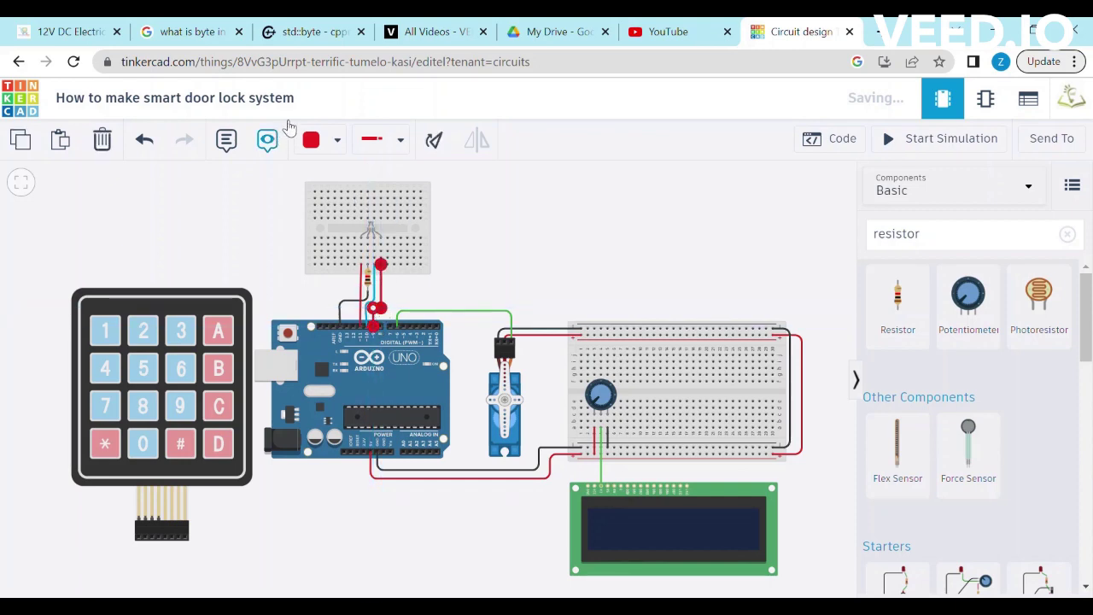
click(318, 141)
click(358, 309)
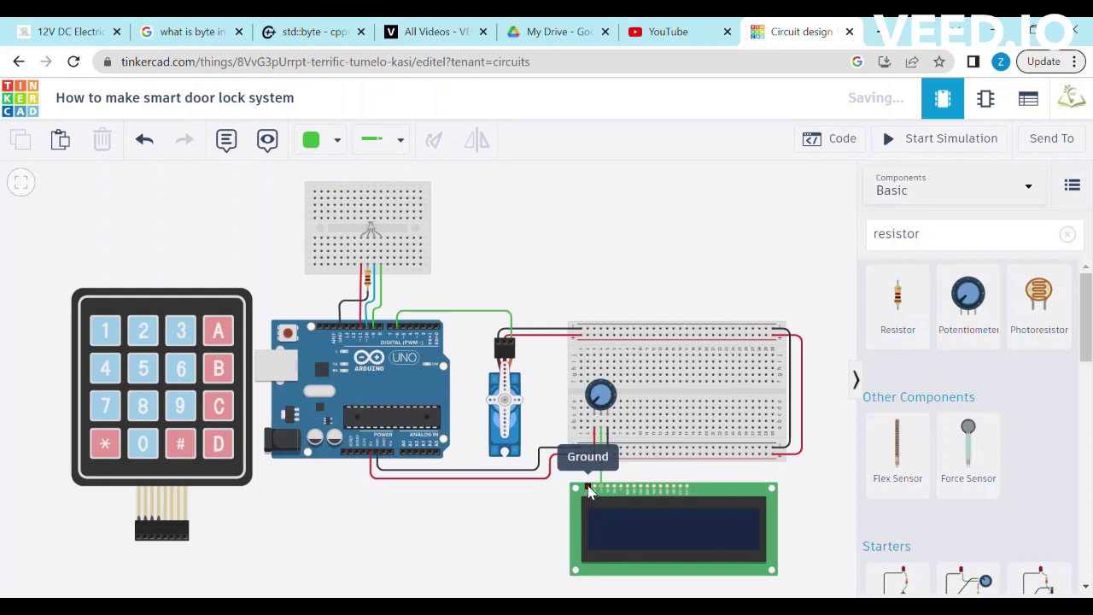
Connect the large breadboard's lower negative rail to the LCD's Ground pin with a black wire
click(588, 448)
click(588, 487)
click(318, 141)
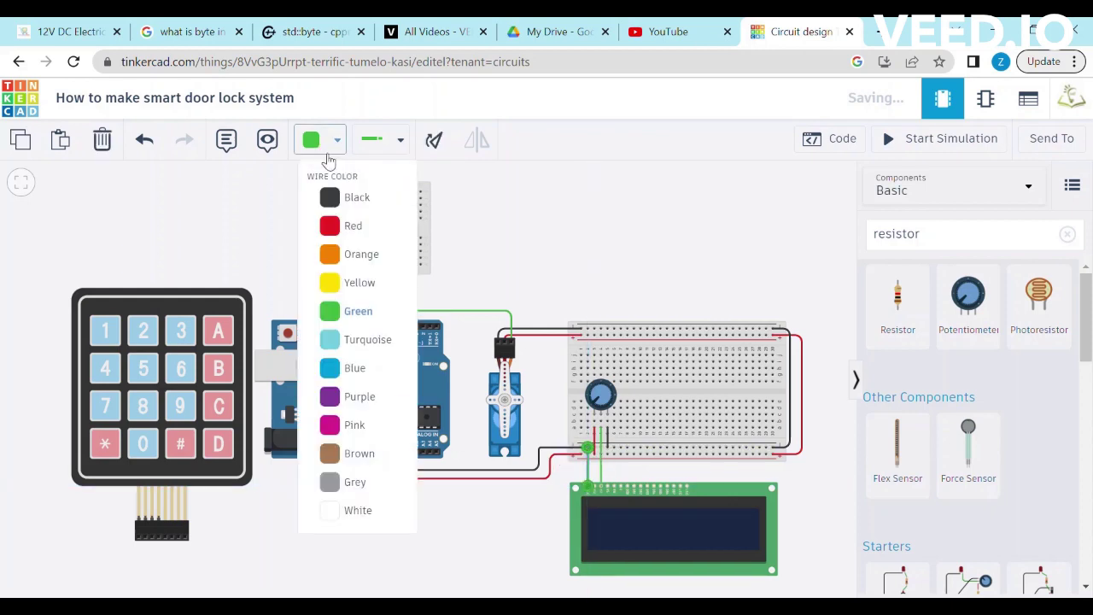
click(357, 195)
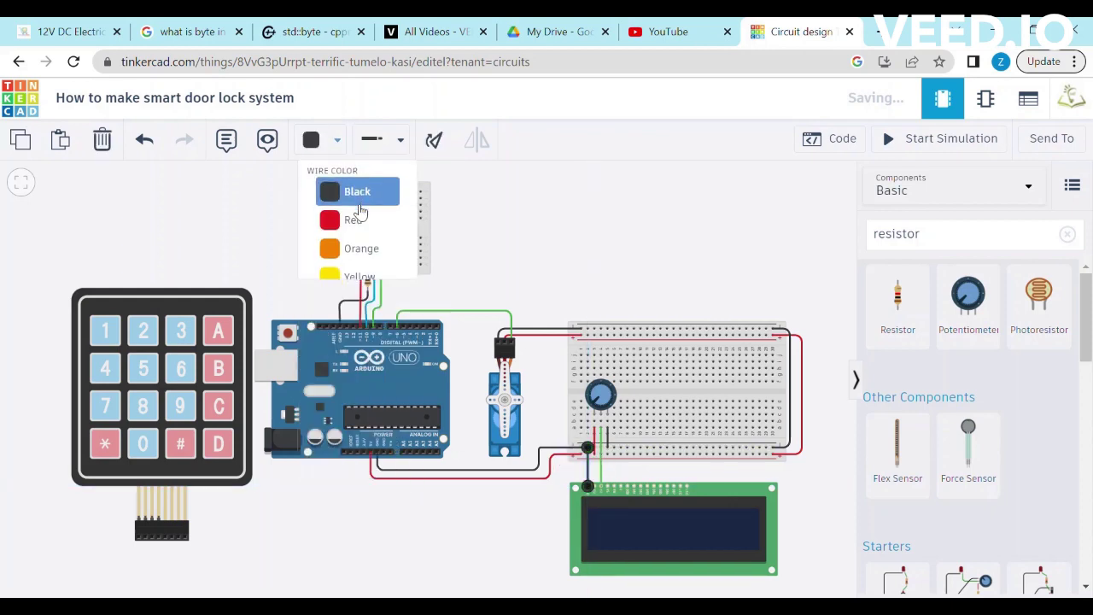
Wire the LCD's second pin to the large breadboard's lower positive rail with a bent wire coloured red
click(595, 487)
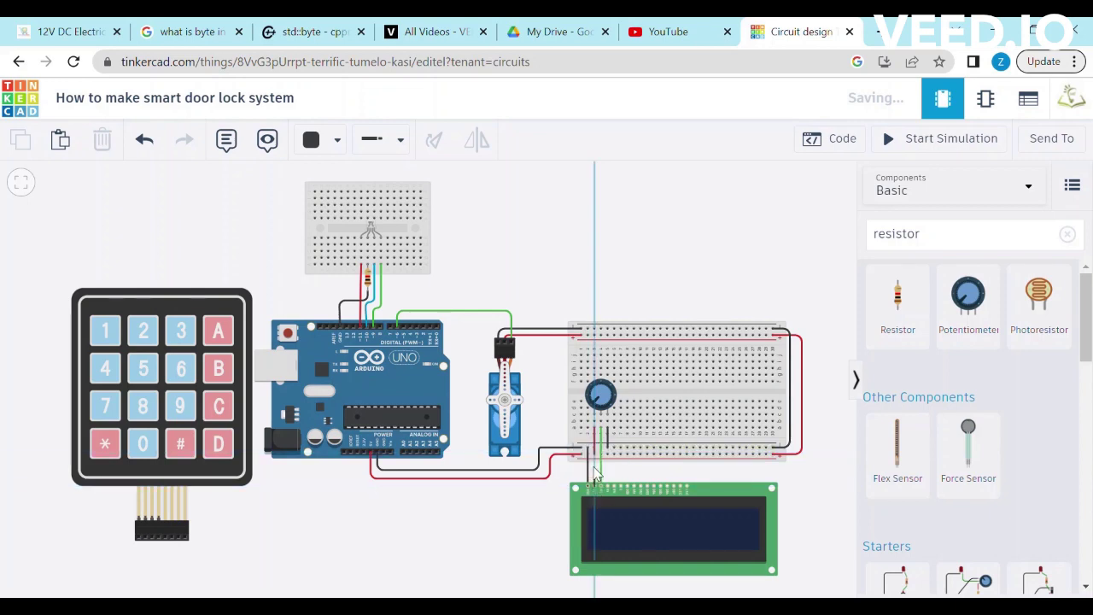
click(609, 469)
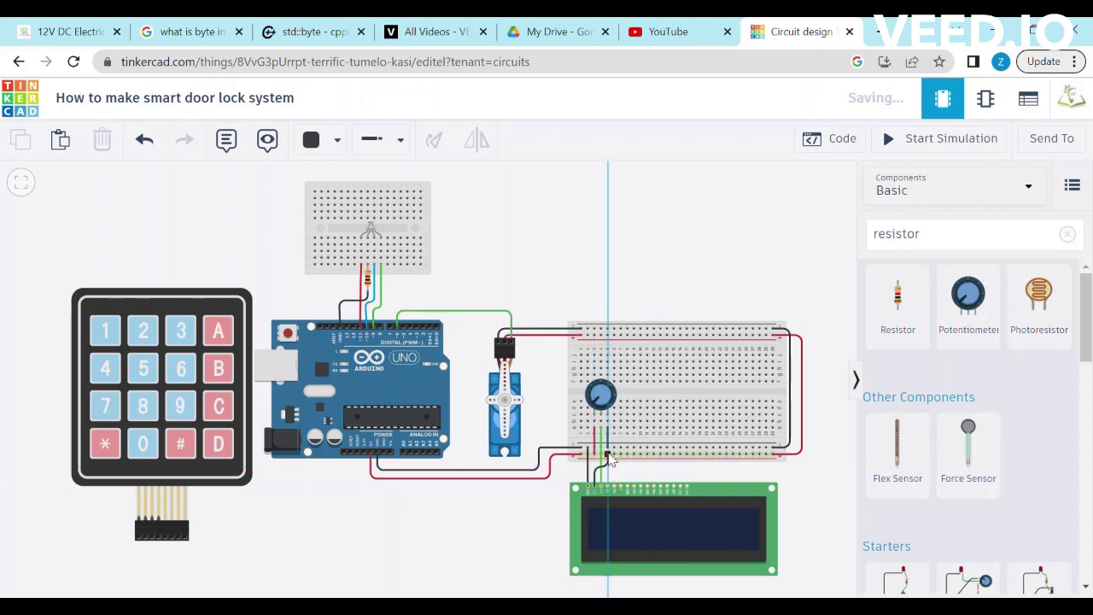
click(337, 141)
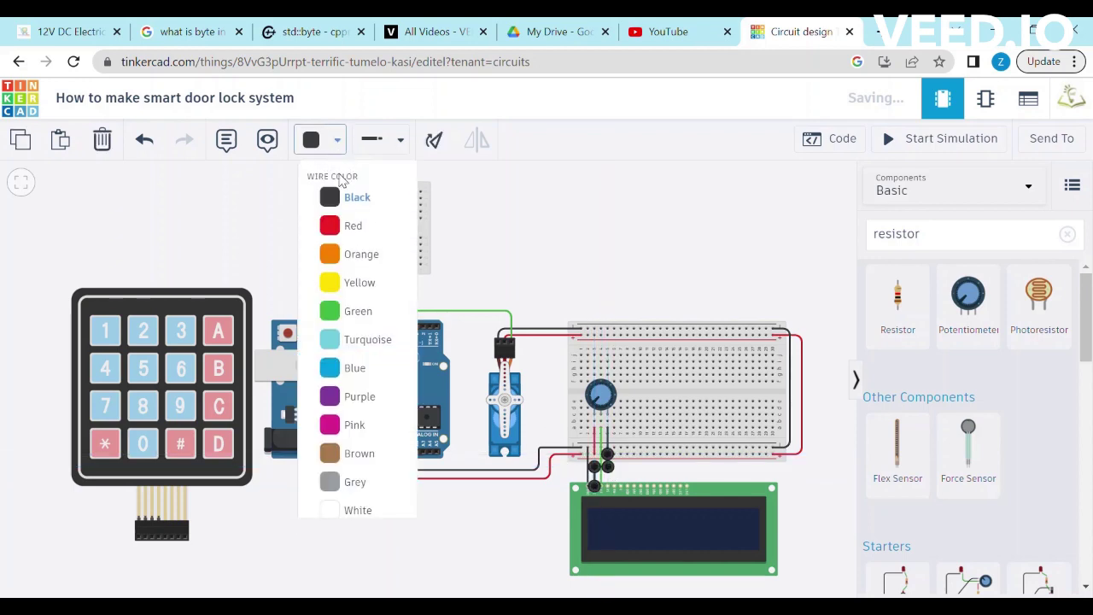
click(342, 217)
click(656, 475)
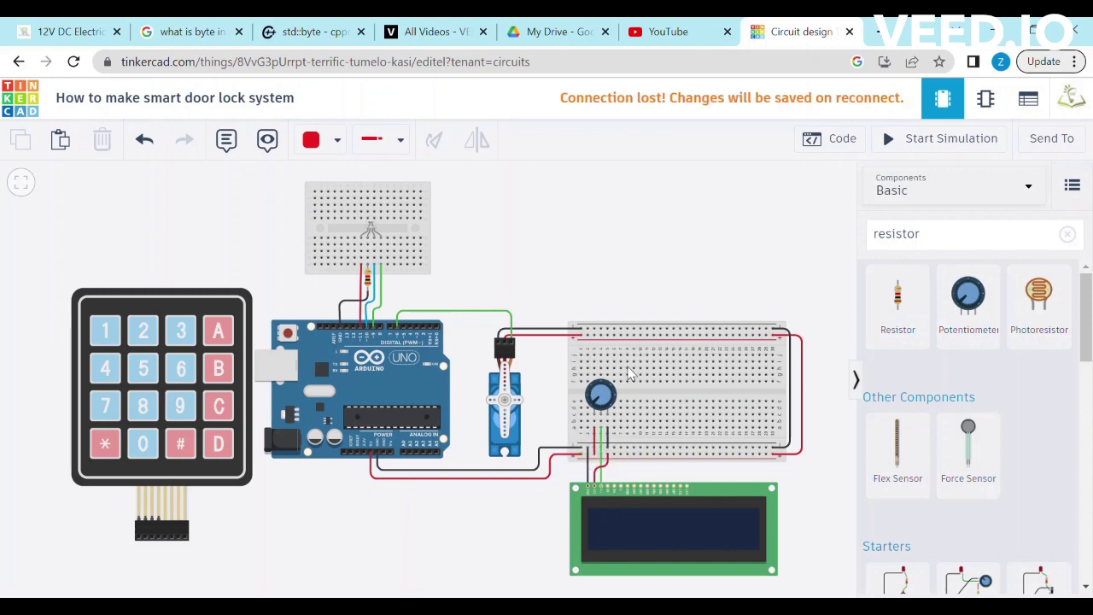
Wire the LCD's fourth pin to a large breadboard column right of the potentiometer with squared bends, and colour the wire green
click(610, 487)
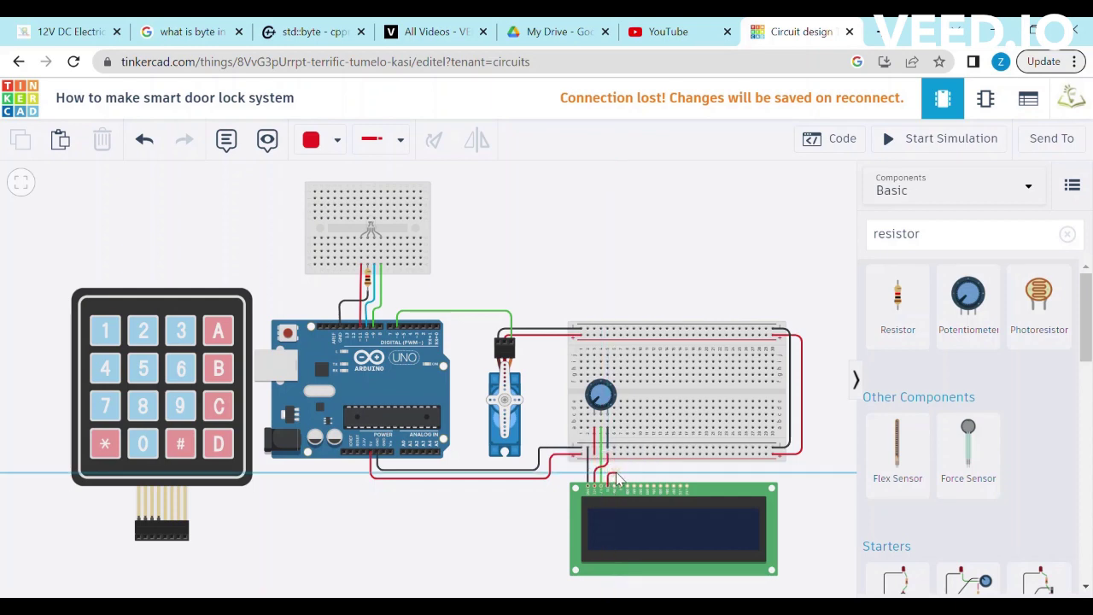
click(627, 416)
drag(617, 451, 628, 475)
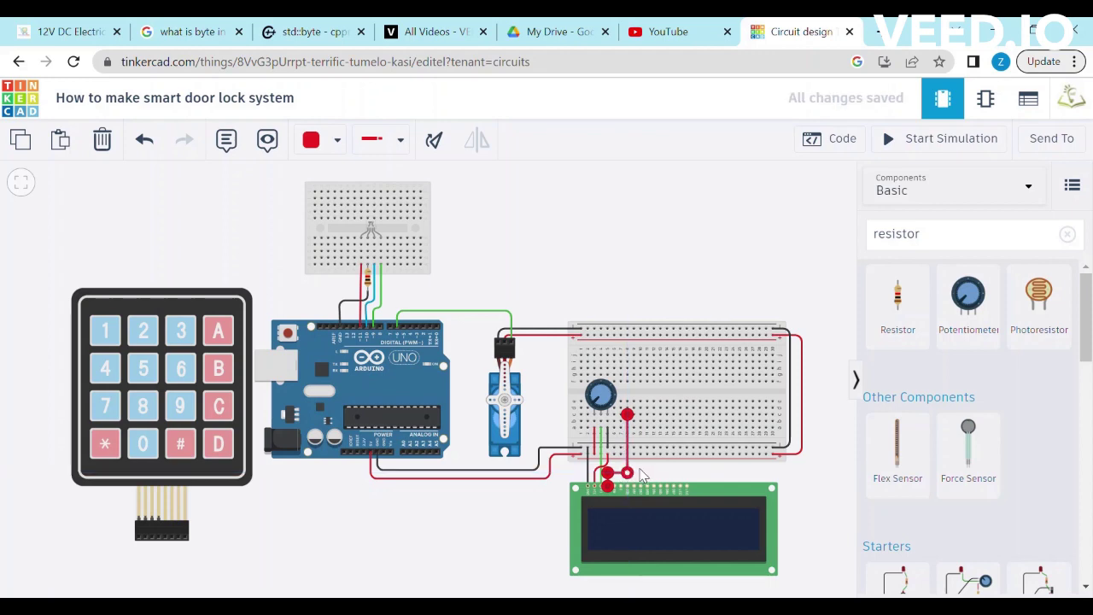
click(628, 475)
click(629, 476)
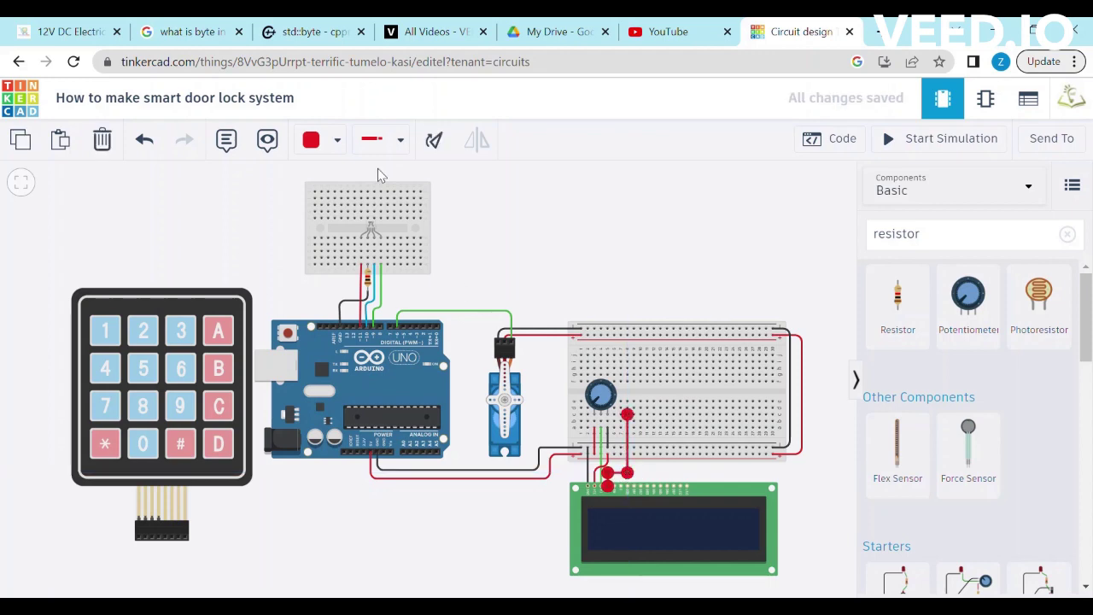
click(325, 139)
click(370, 316)
click(603, 261)
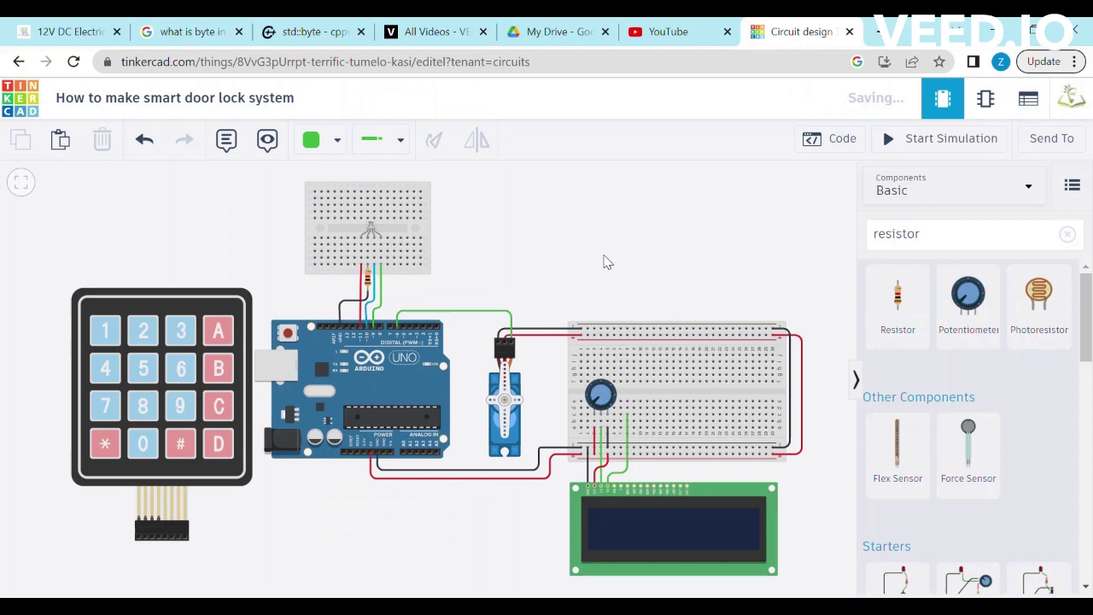
Extend the LCD's fourth-pin connection from its breadboard column over the servo to Arduino pin 8, with straightened bends and an orange wire
click(627, 403)
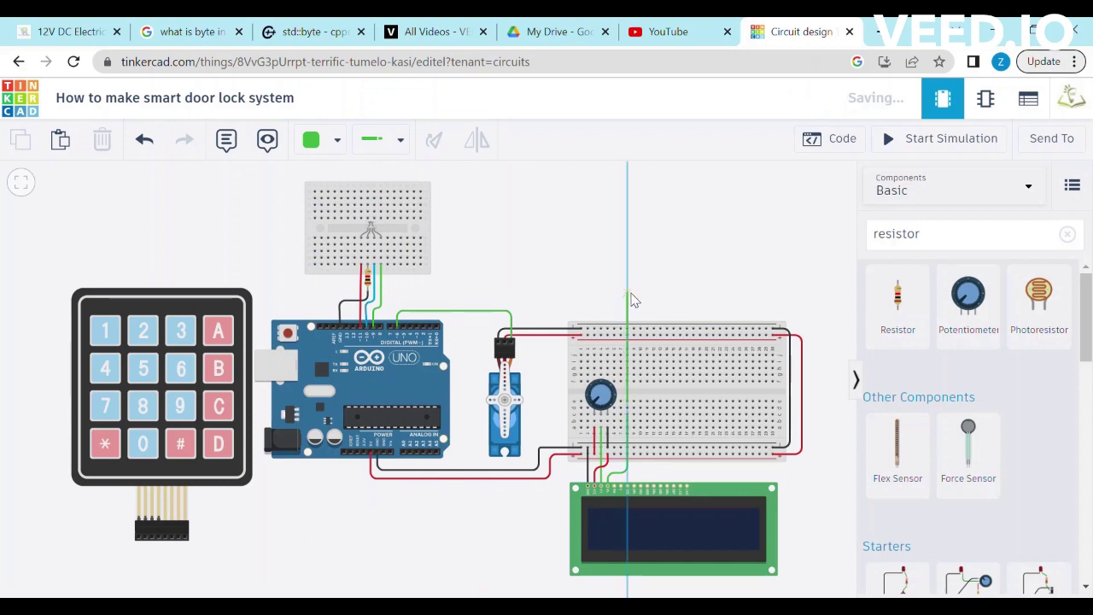
click(628, 306)
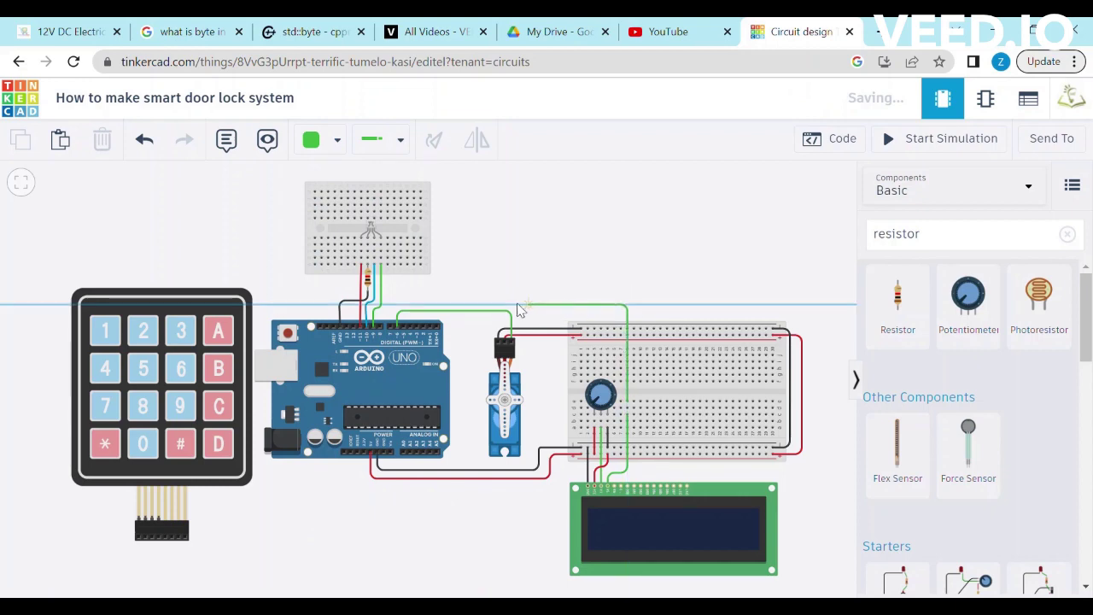
click(382, 328)
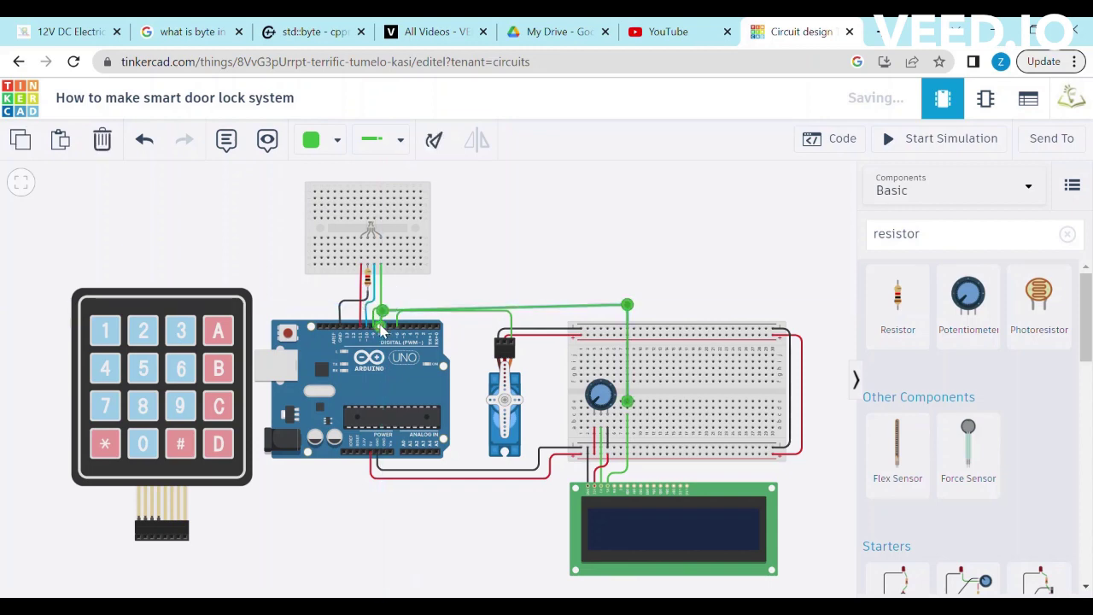
drag(629, 307, 629, 315)
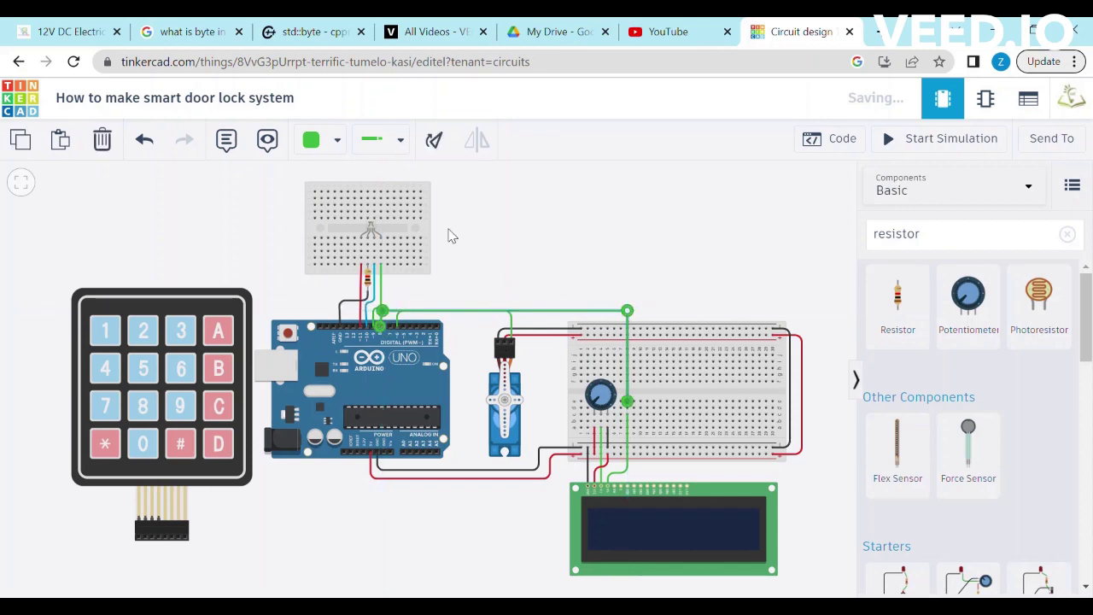
click(334, 142)
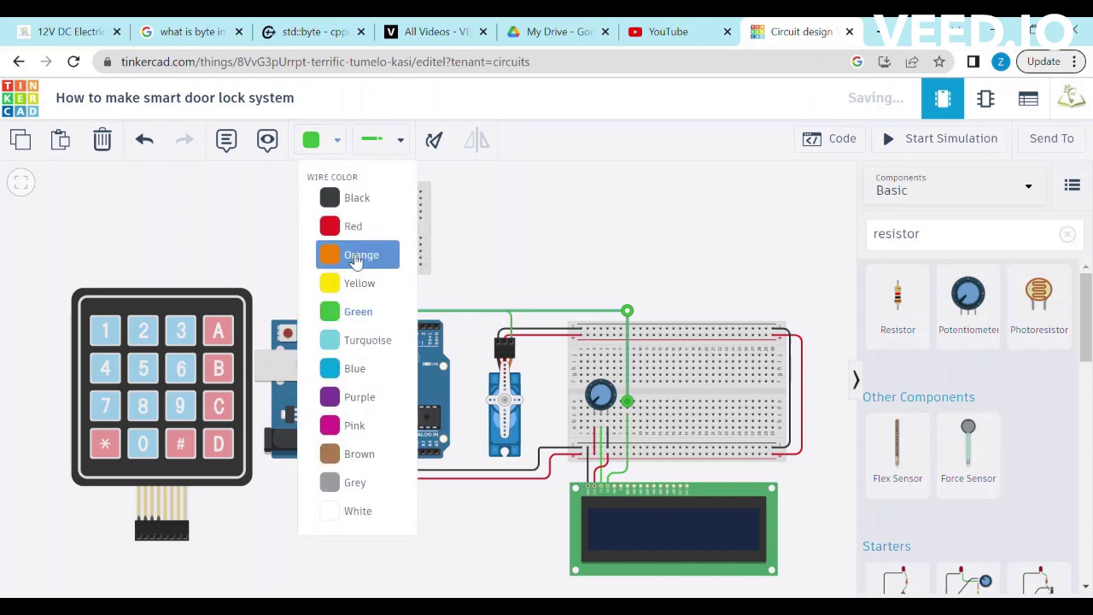
click(357, 255)
Raise the servo's green signal wire above the orange wire and align the orange wire's bend vertically over Arduino pin 8
click(398, 314)
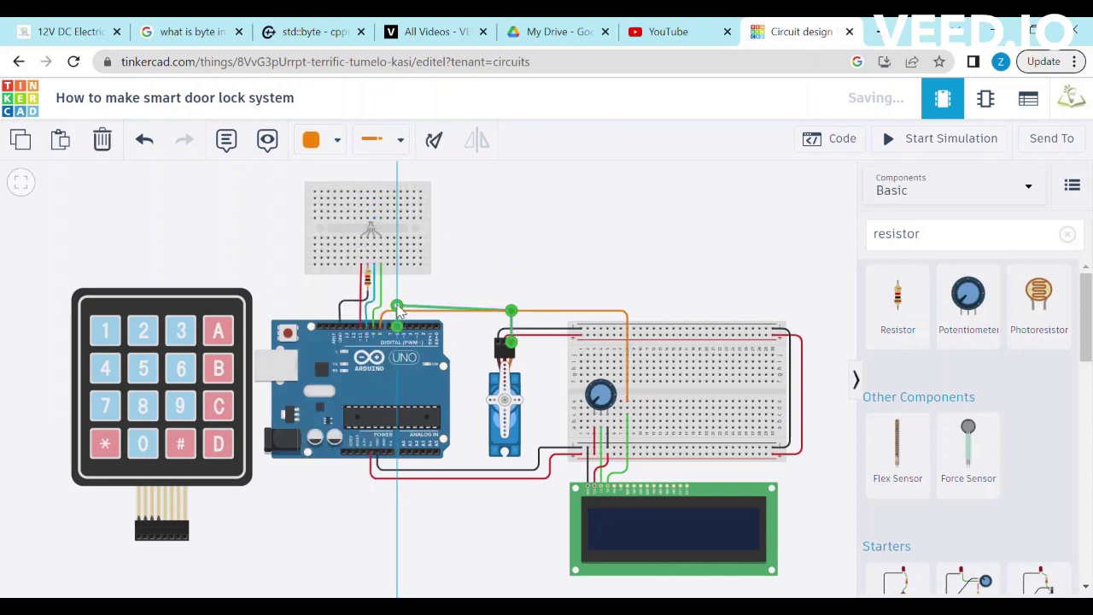
drag(513, 314, 513, 303)
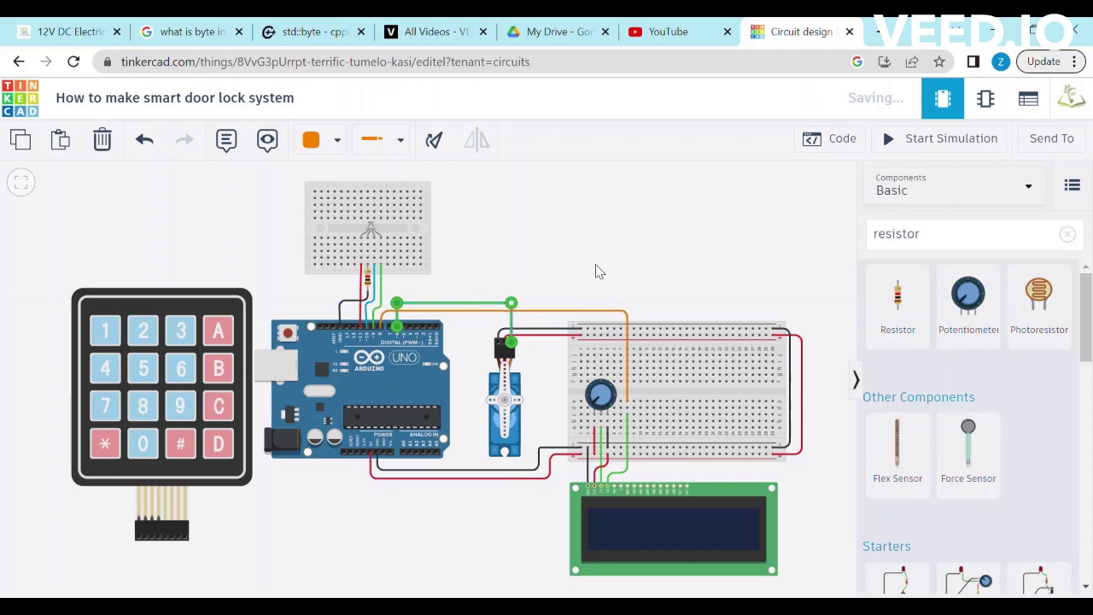
click(595, 271)
click(385, 315)
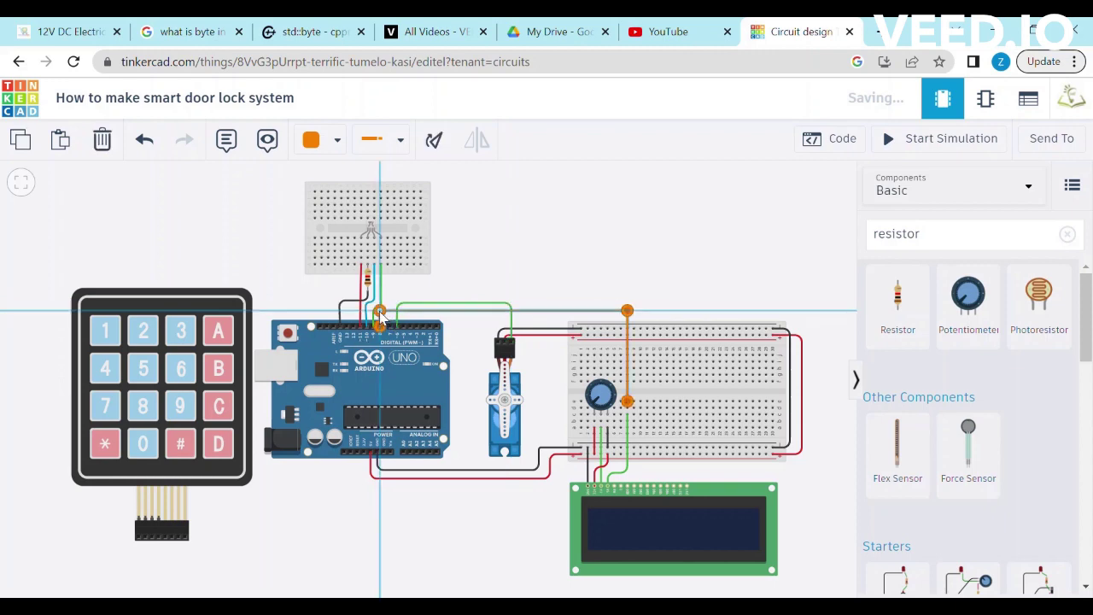
click(507, 246)
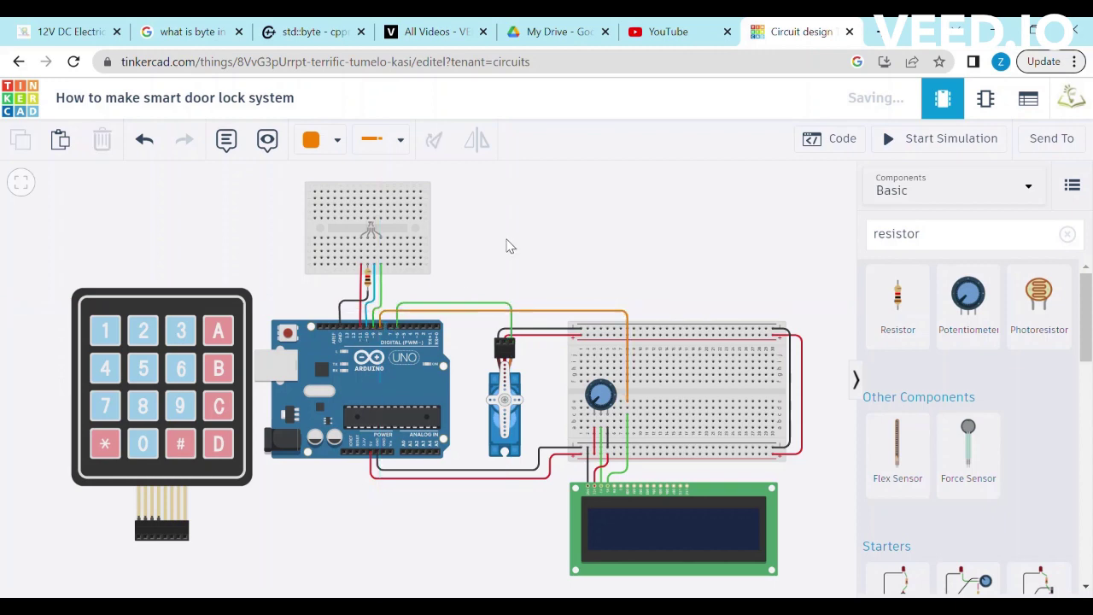
Wire the LCD's fifth pin straight up to the large breadboard's lower negative rail and colour the wire red
click(615, 483)
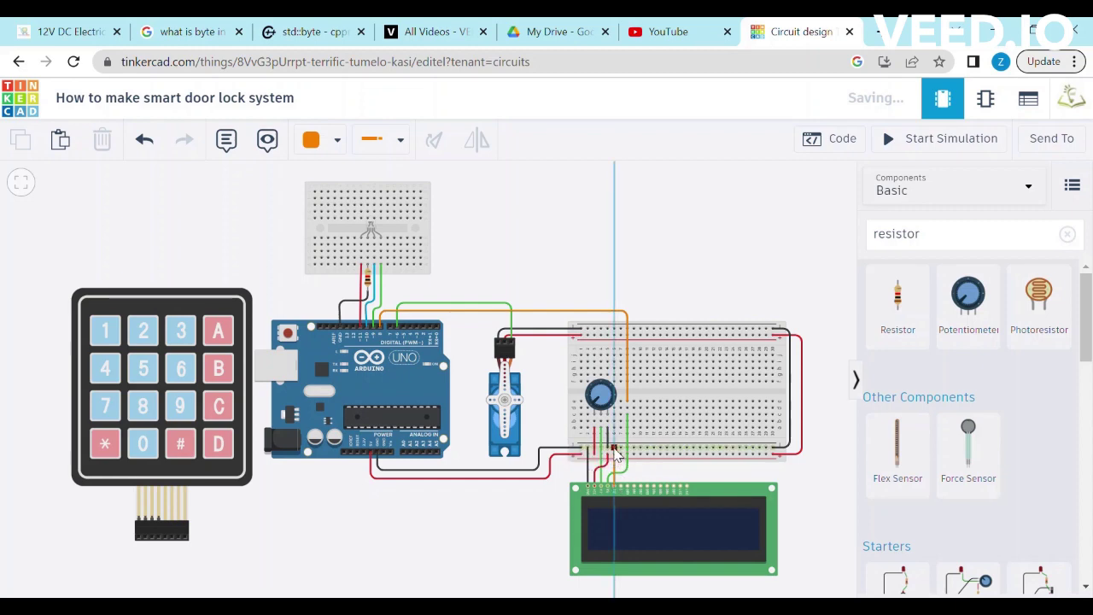
click(613, 447)
click(324, 139)
click(364, 224)
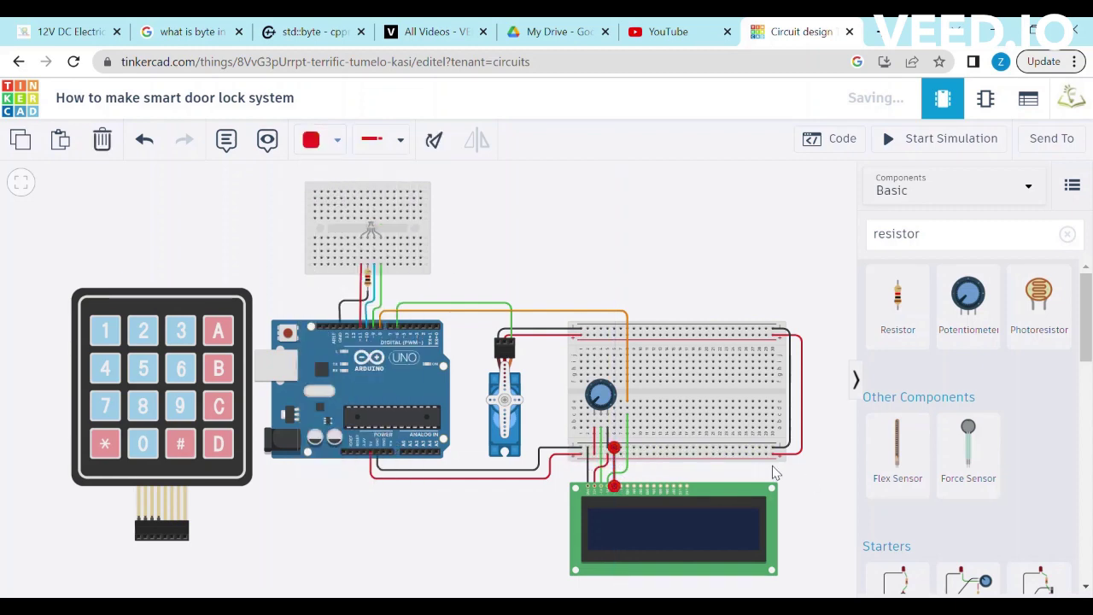
Wire the LCD's sixth pin to a large breadboard column right of the fourth pin's column, with squared bends
click(827, 481)
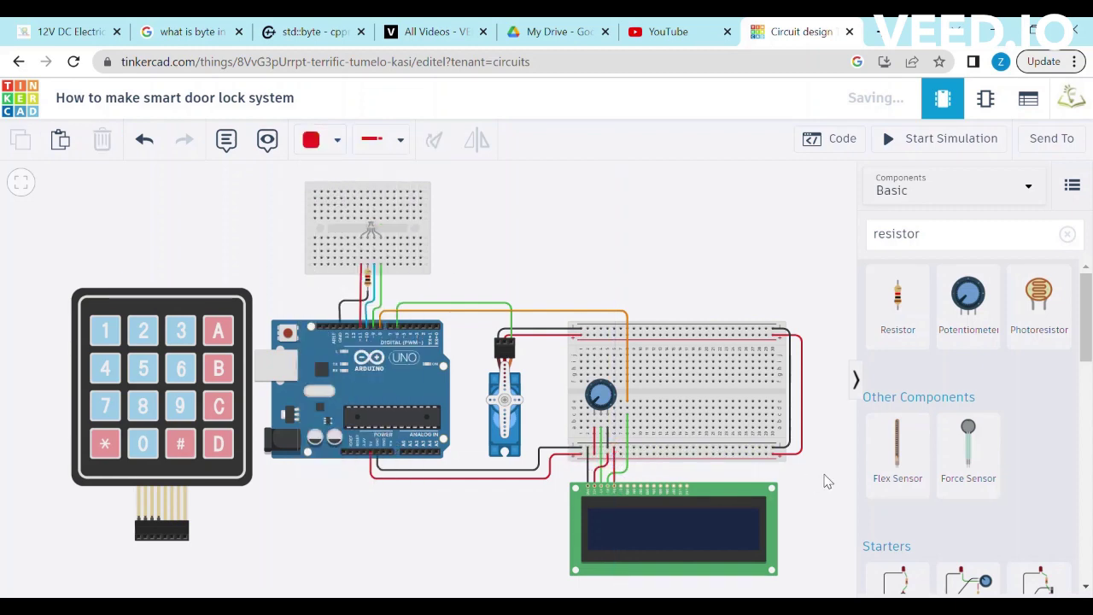
click(623, 489)
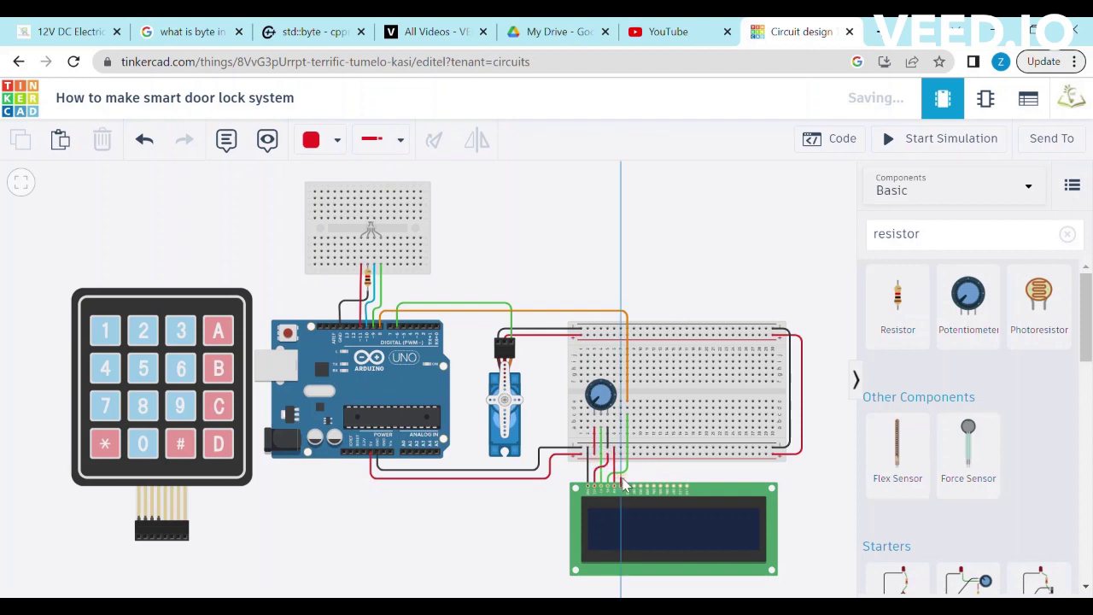
click(640, 415)
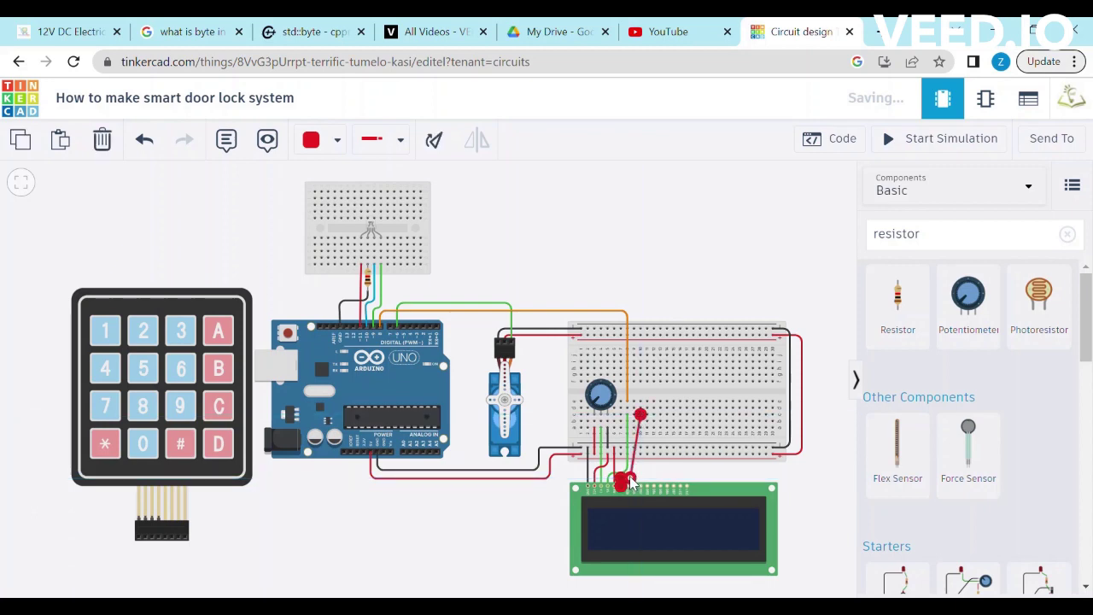
drag(631, 450, 642, 475)
click(645, 469)
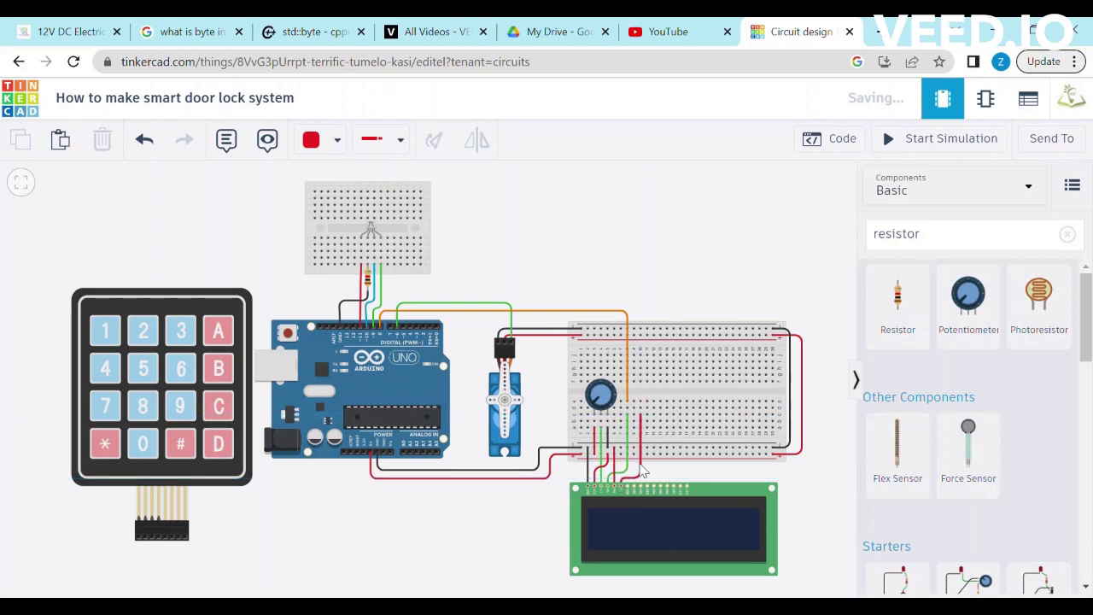
Colour the LCD's fourth-pin wire to the breadboard orange and the sixth-pin wire yellow
click(629, 461)
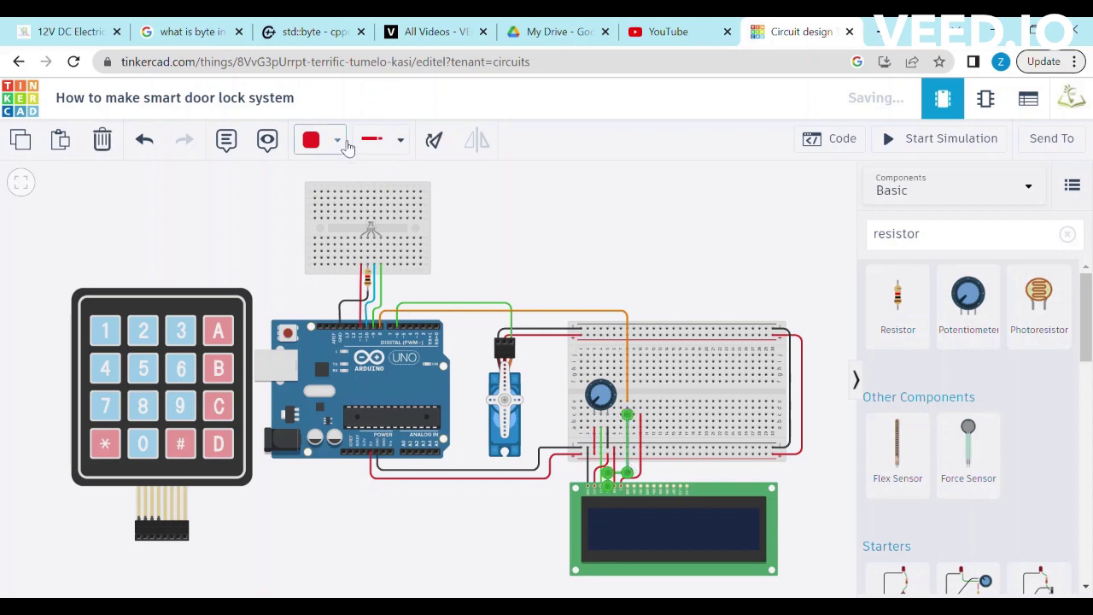
click(324, 139)
click(361, 253)
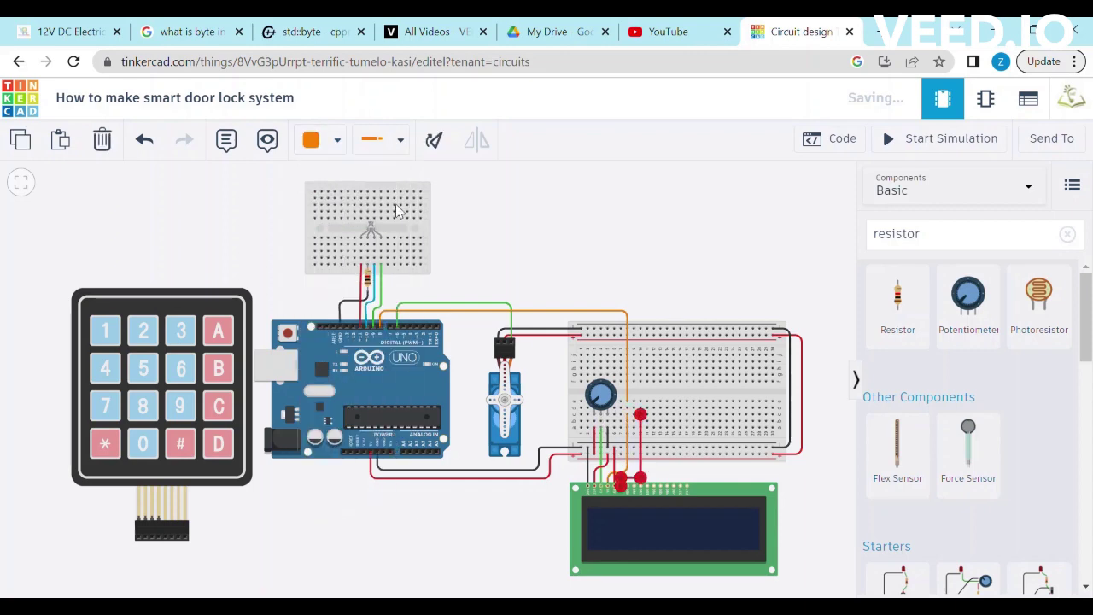
click(325, 139)
click(357, 279)
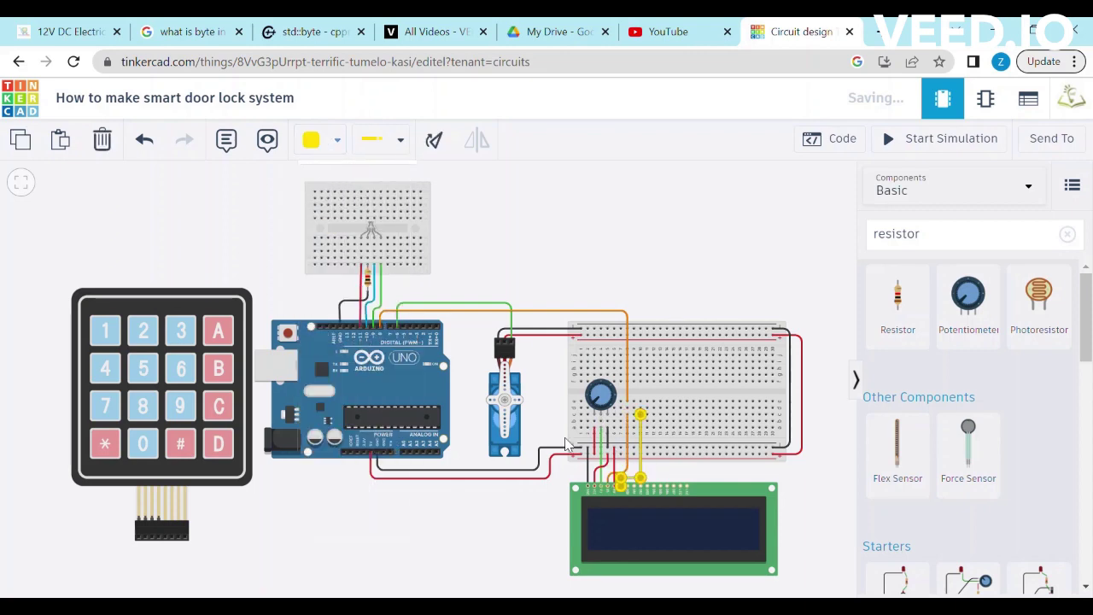
click(672, 470)
Extend the LCD's sixth-pin connection from its breadboard column over the servo to Arduino pin 7 with a yellow wire and straightened bends
click(641, 408)
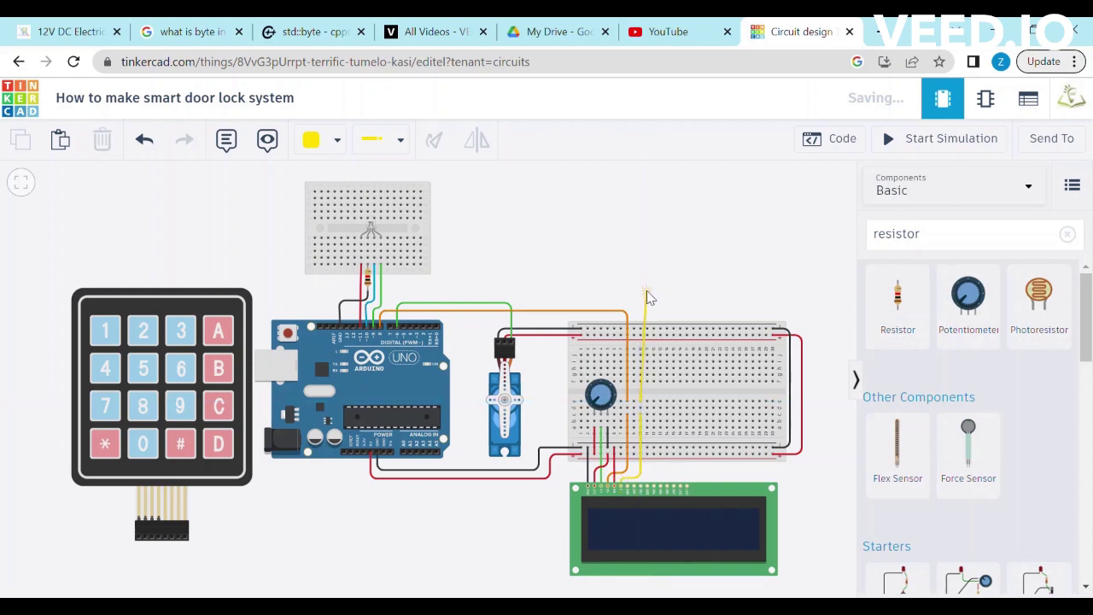
click(641, 291)
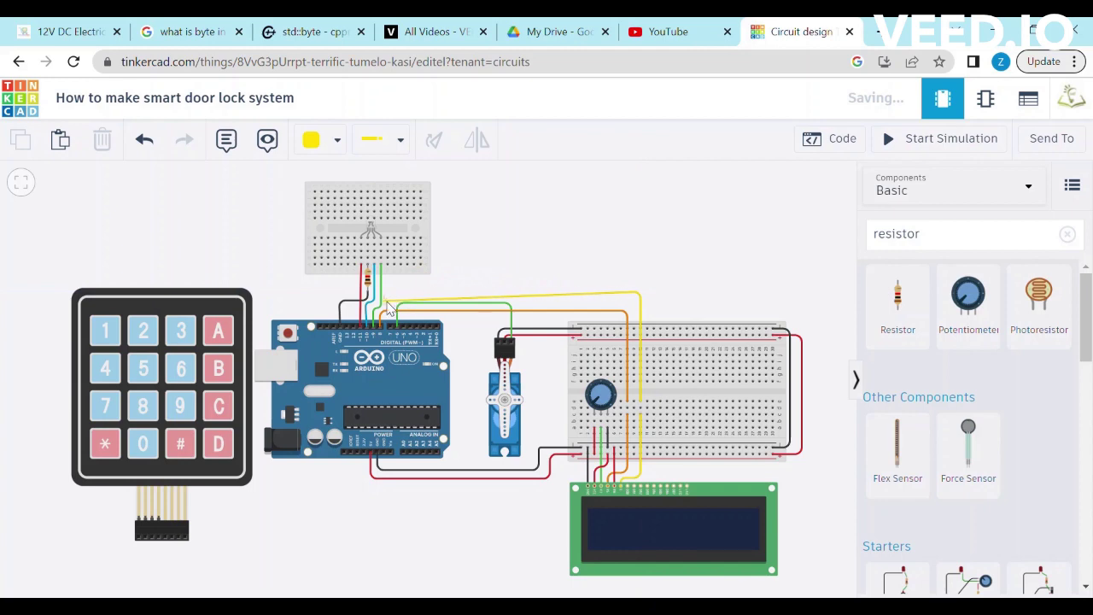
click(394, 293)
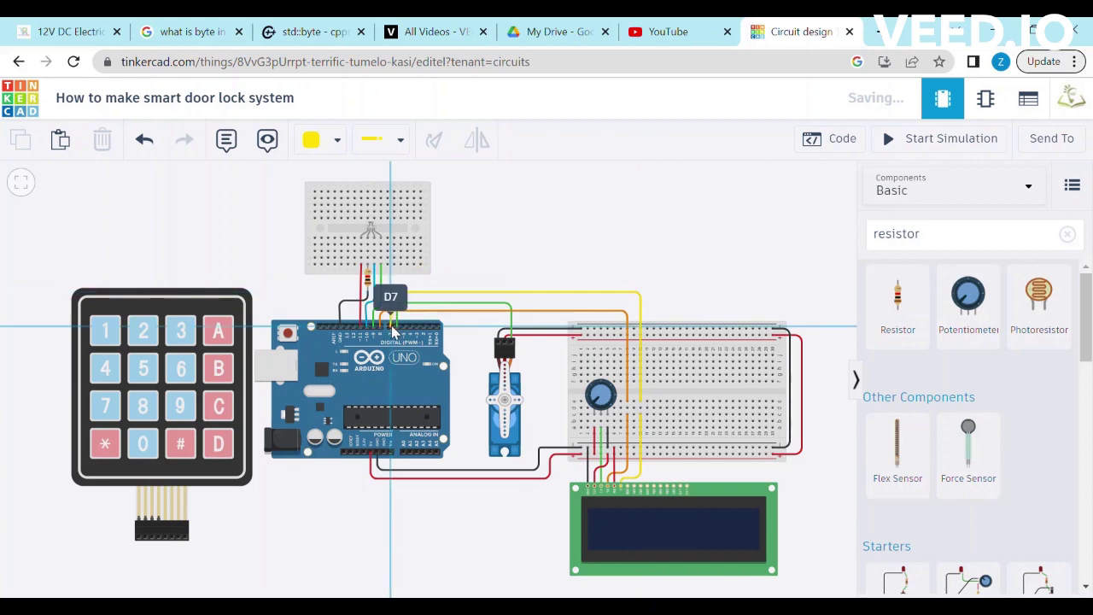
click(390, 327)
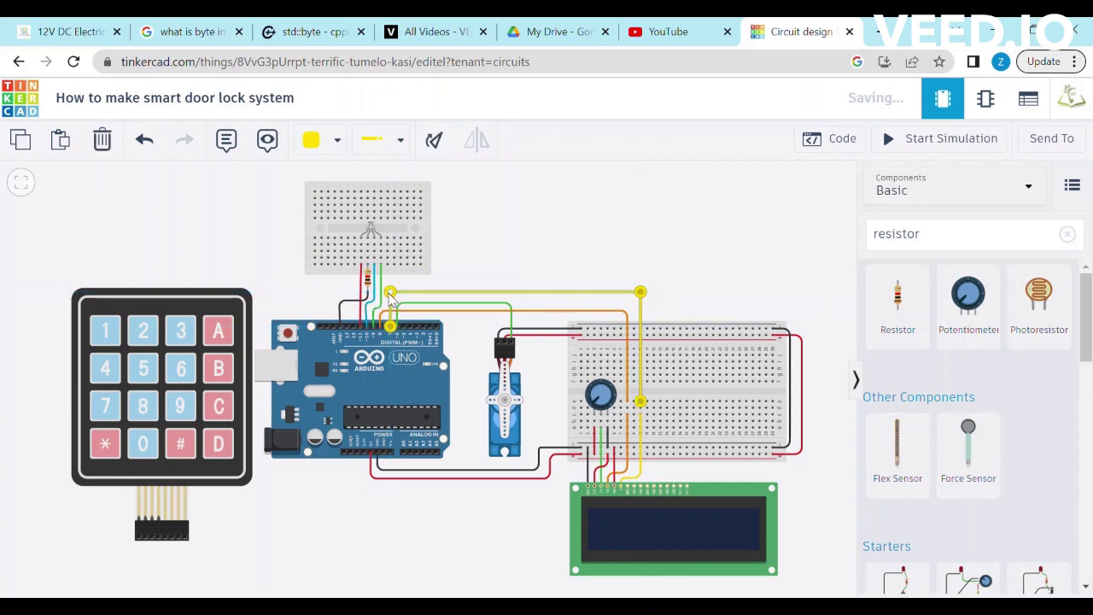
Wire the LCD's DB4 pin straight up to the large breadboard column above it and colour the wire turquoise
click(654, 488)
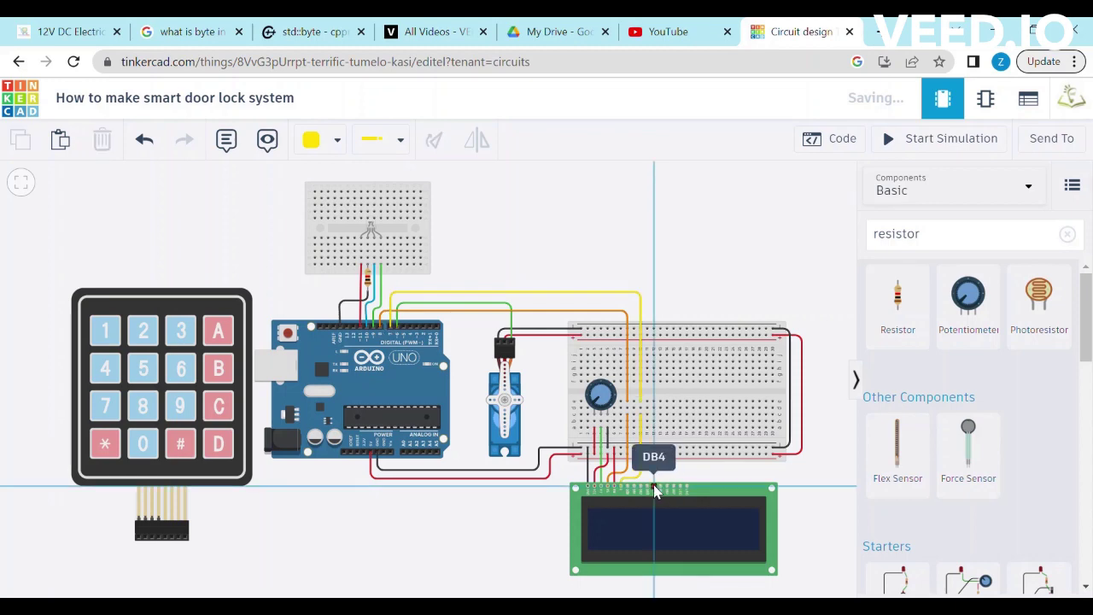
click(653, 416)
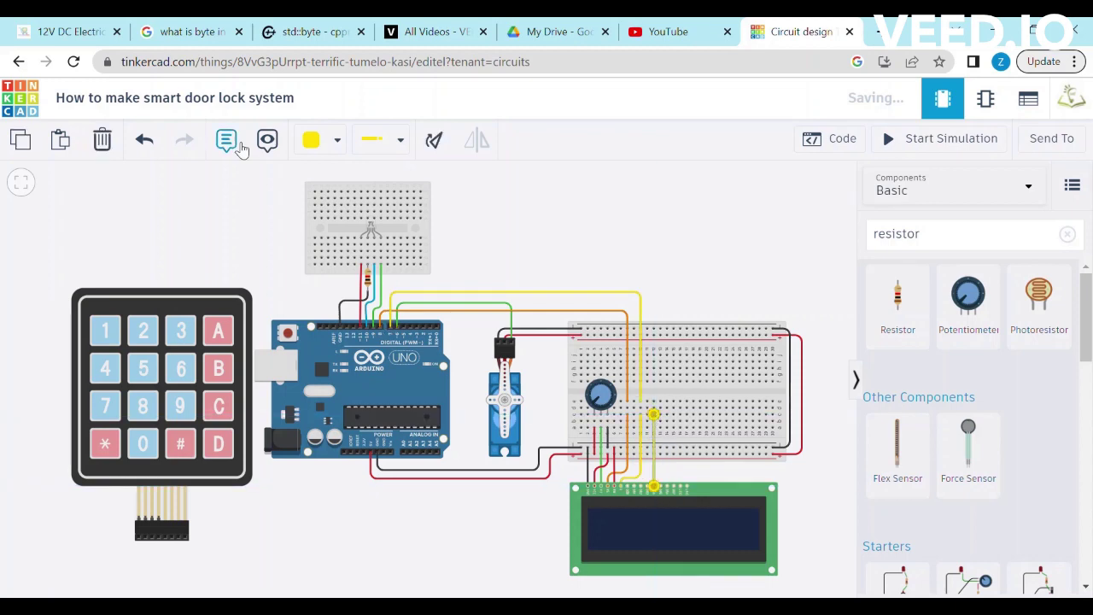
click(318, 140)
click(366, 342)
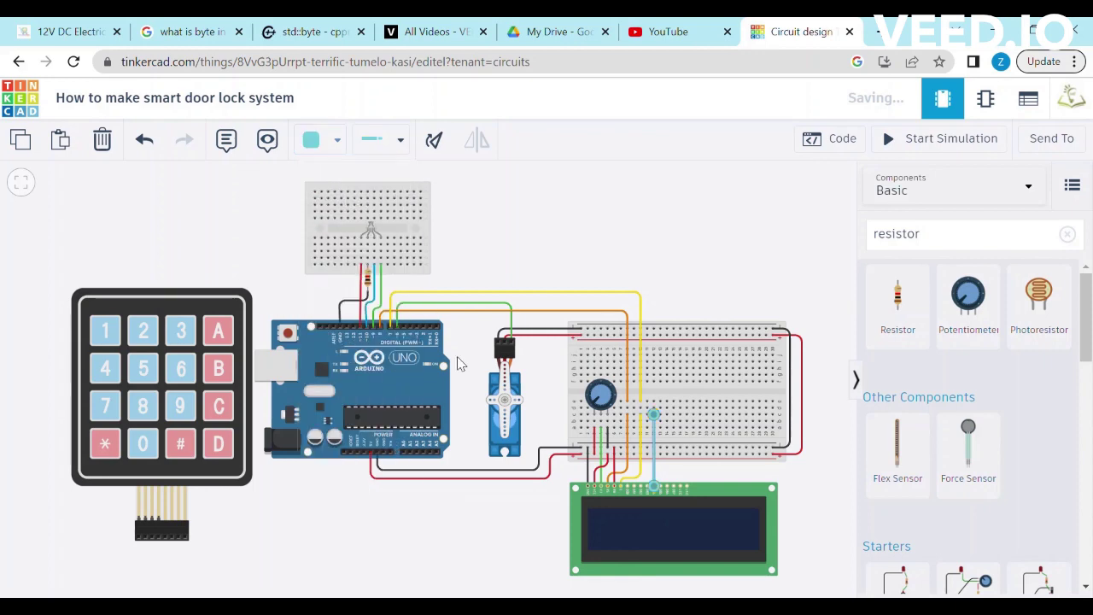
Extend the DB4 connection from its breadboard column above the yellow wire to Arduino pin 5 in turquoise, with straightened bends
drag(654, 410, 654, 316)
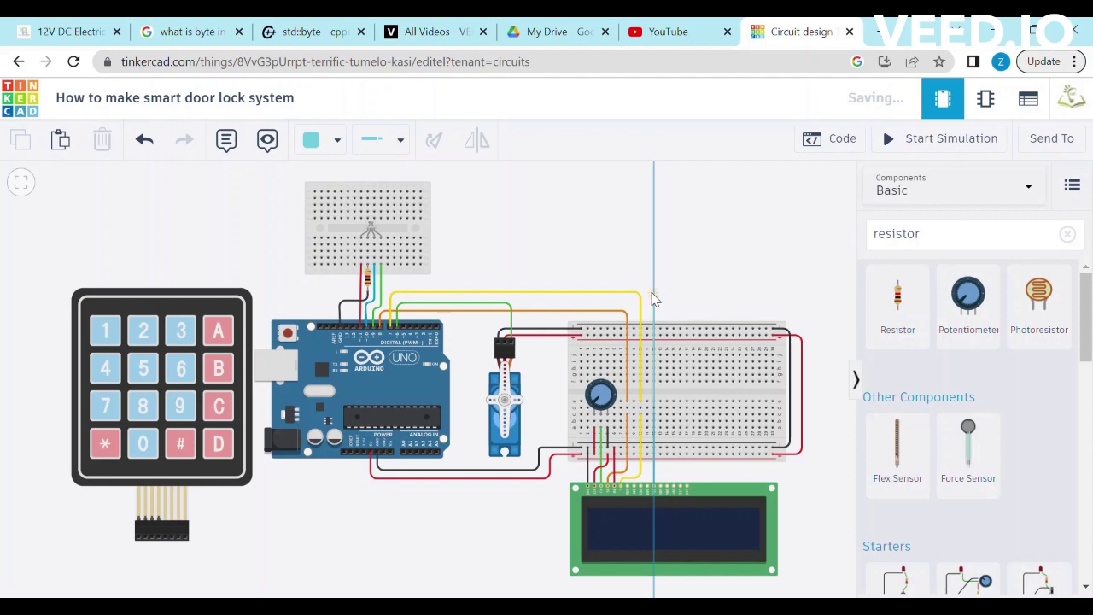
drag(653, 289, 404, 327)
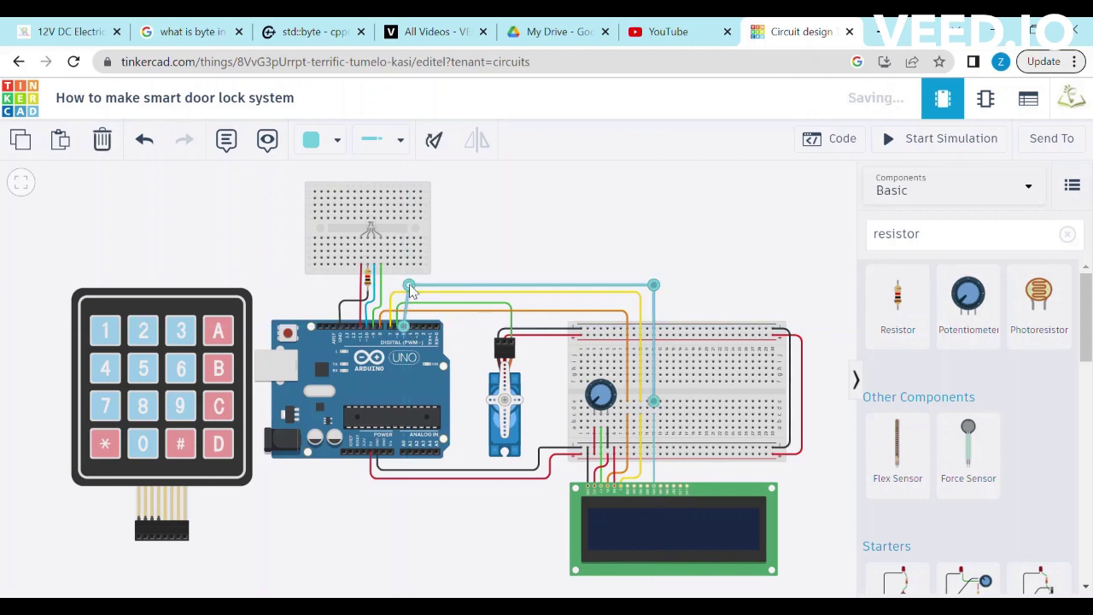
click(694, 273)
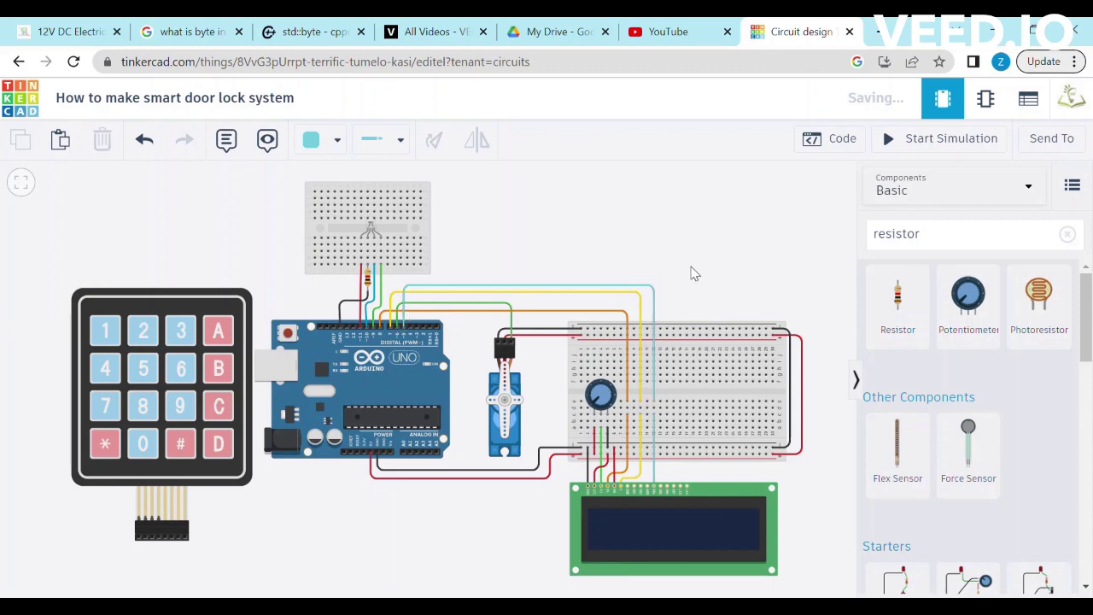
Wire the LCD's DB5 pin straight up to the large breadboard column above it and colour the wire blue
click(662, 493)
click(661, 417)
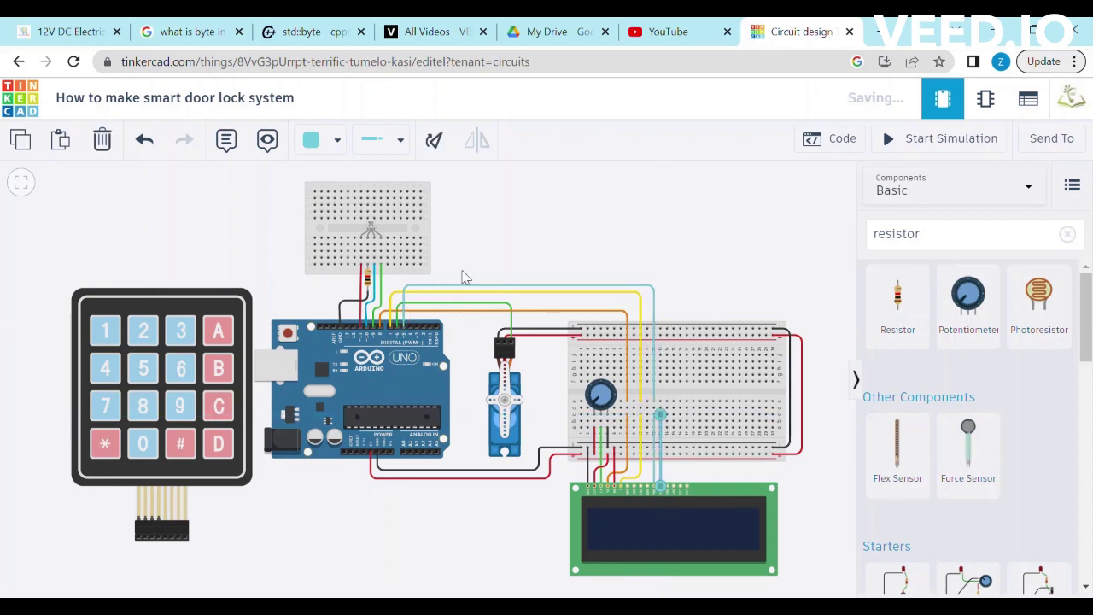
click(333, 139)
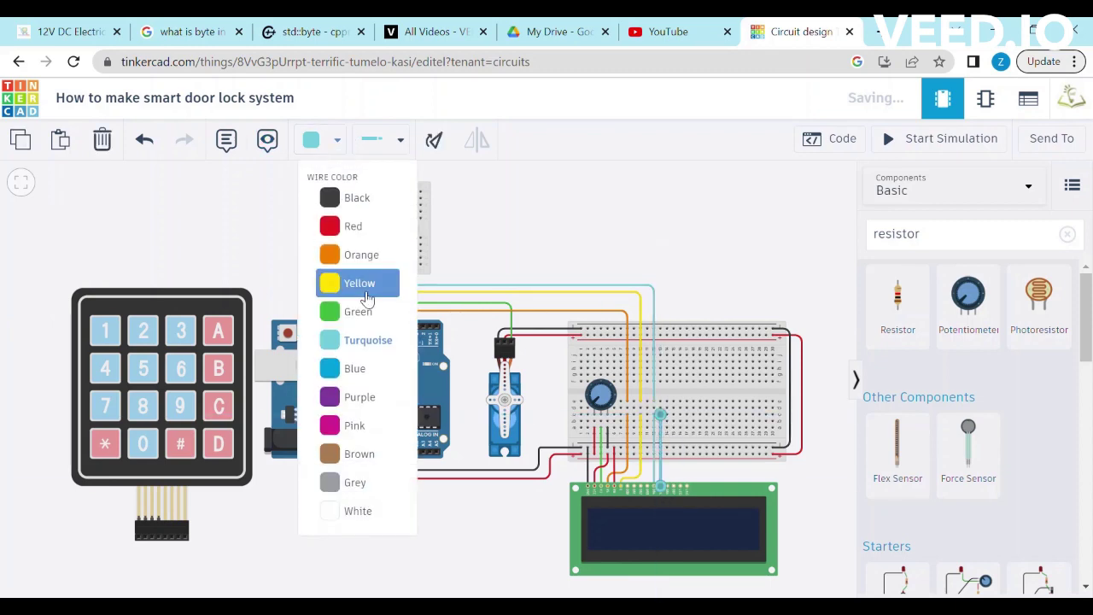
click(357, 368)
Extend the DB5 connection from its breadboard column to Arduino pin 4 in blue, levelling its horizontal run below the yellow wire
click(661, 407)
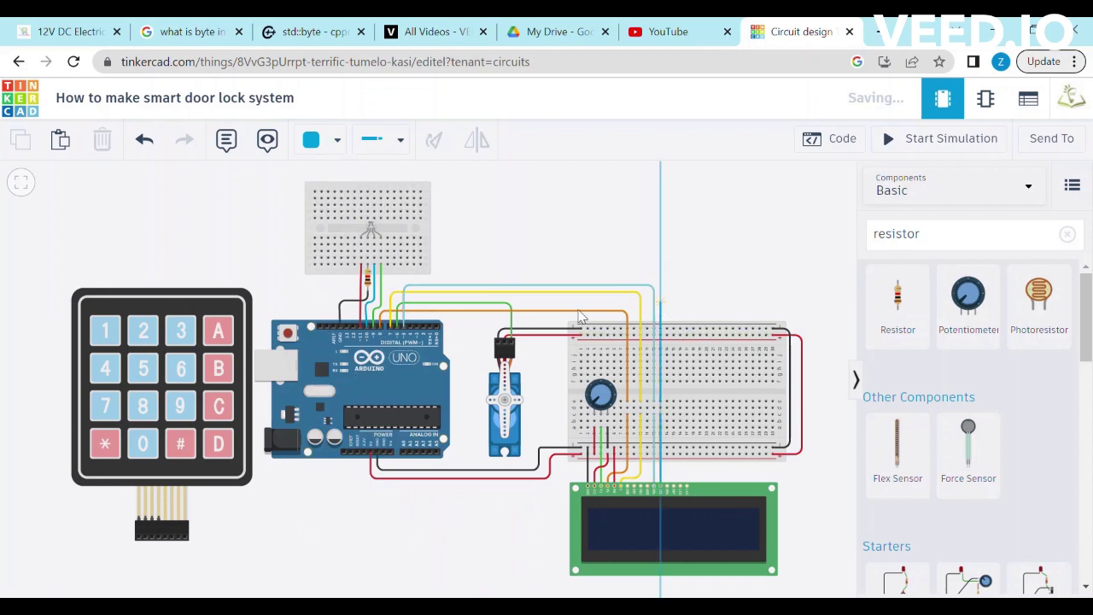
click(660, 300)
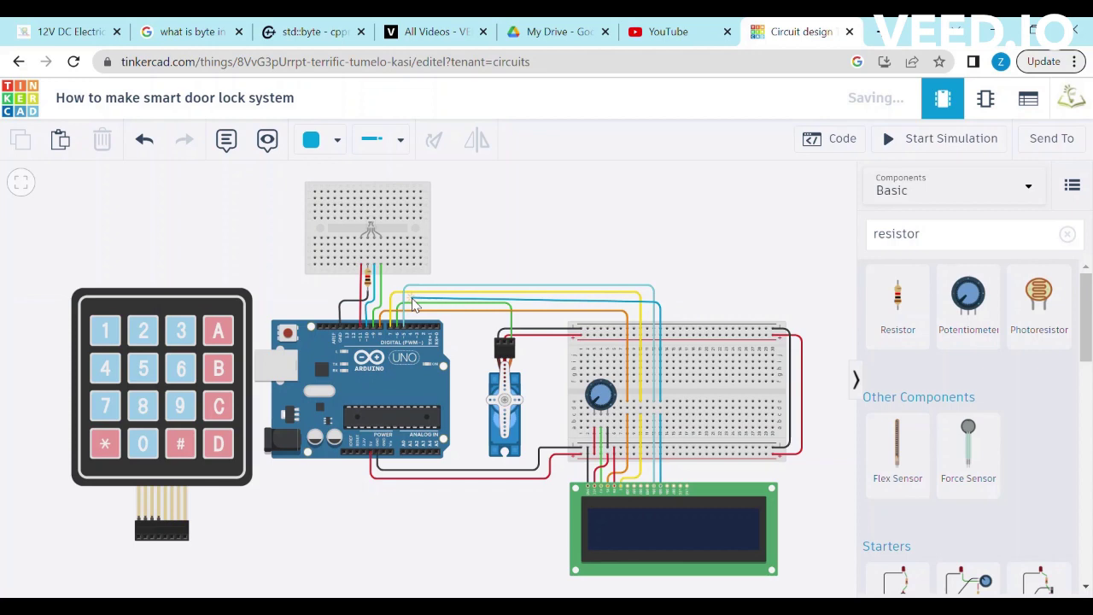
click(411, 298)
click(411, 326)
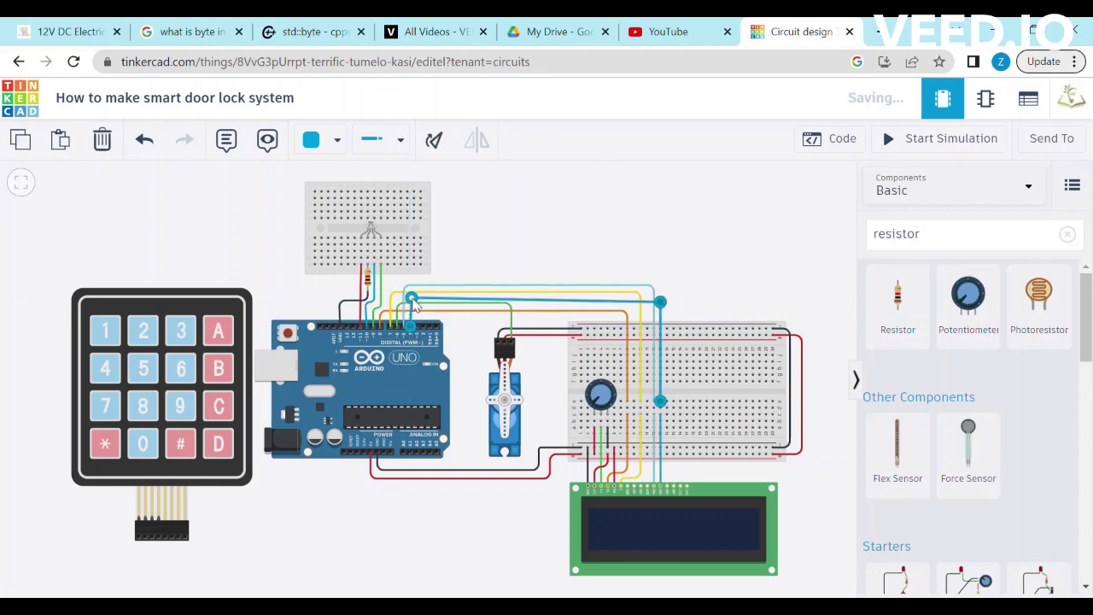
drag(663, 304, 663, 301)
click(689, 298)
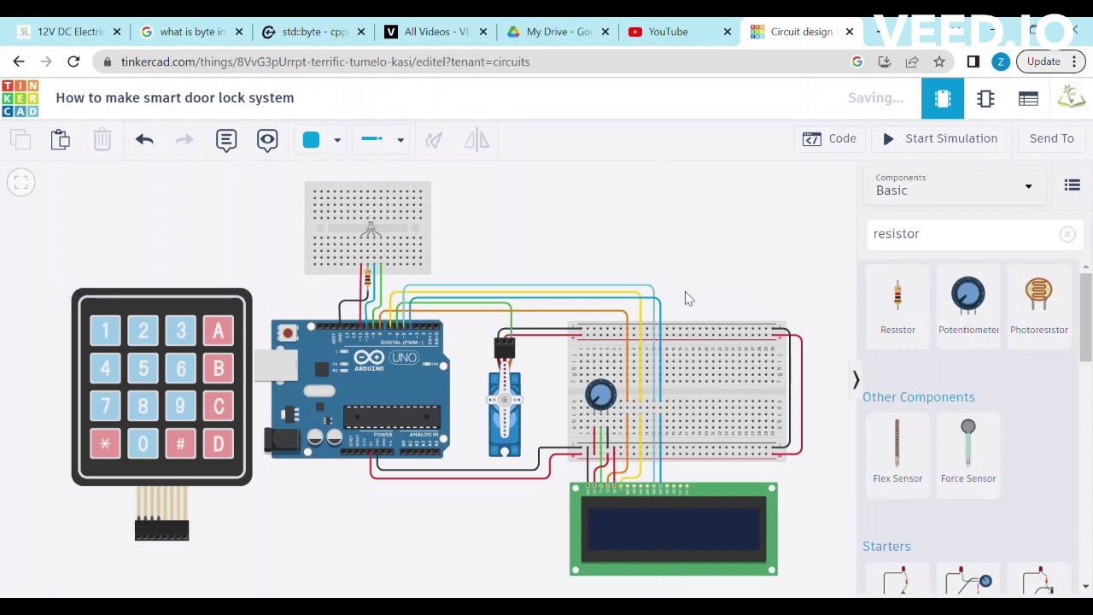
Set the wire colour to purple and wire the LCD's DB6 pin straight up to the large breadboard column above it
click(667, 491)
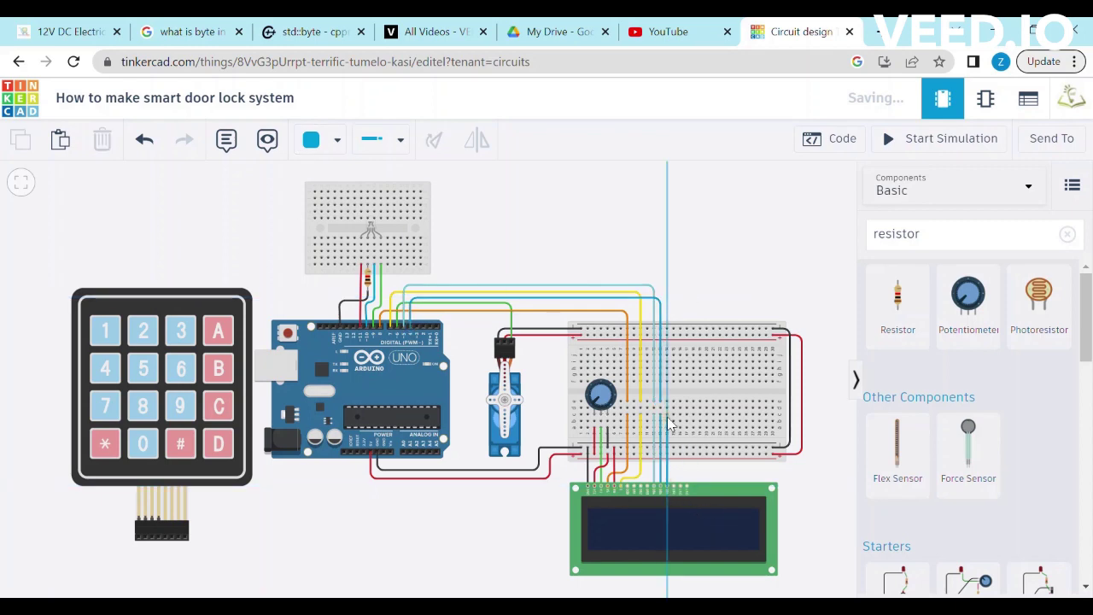
click(706, 305)
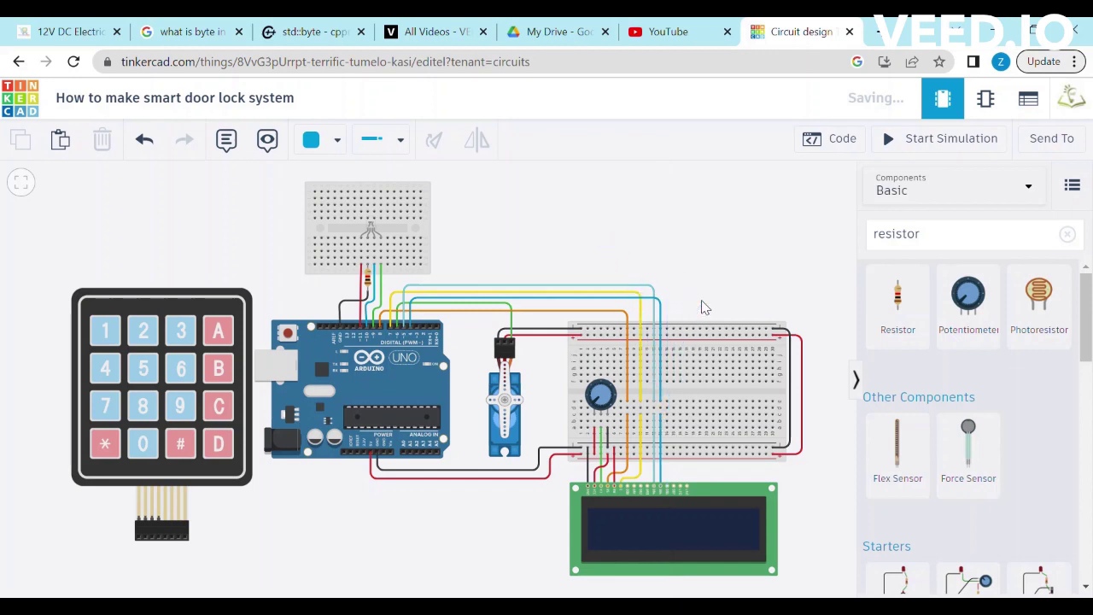
click(340, 140)
click(359, 396)
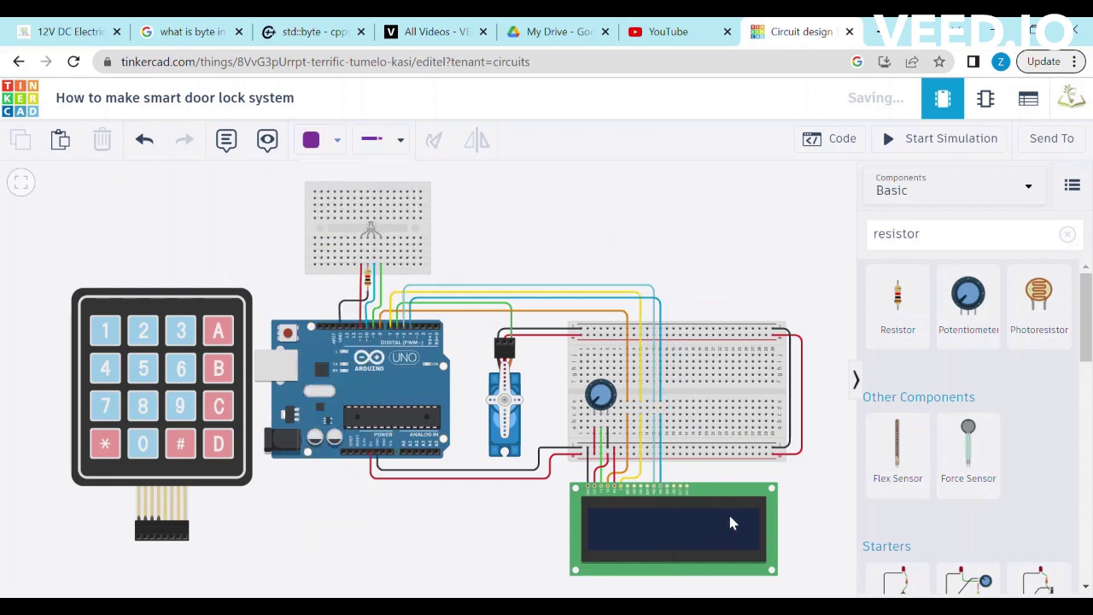
click(667, 489)
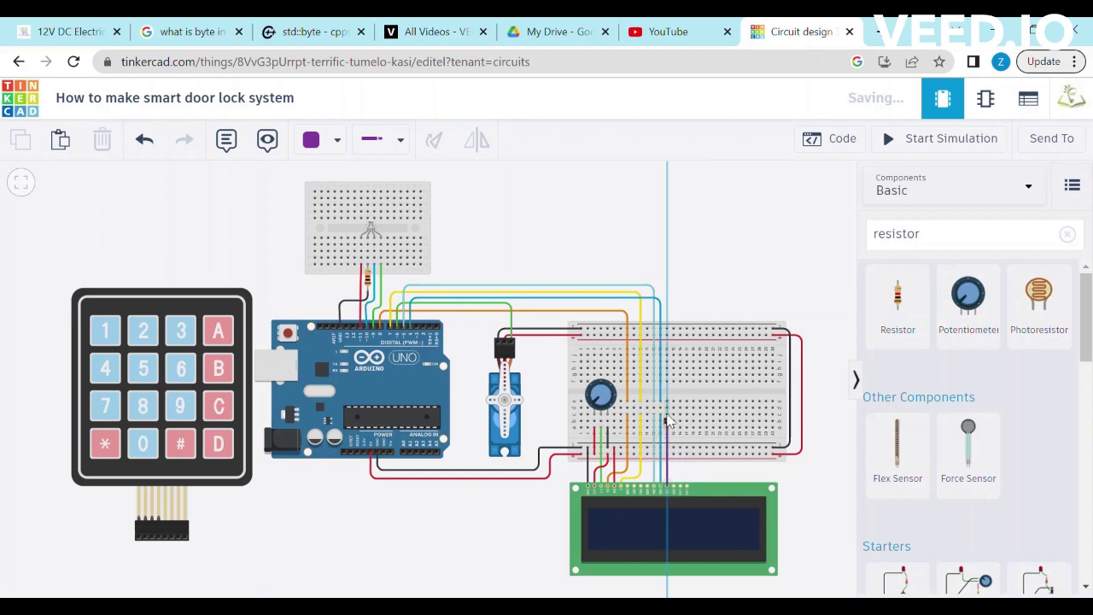
click(667, 416)
Extend the DB6 connection from its breadboard column above the turquoise wire to Arduino pin 3 in purple, with straightened bends
drag(667, 412, 670, 312)
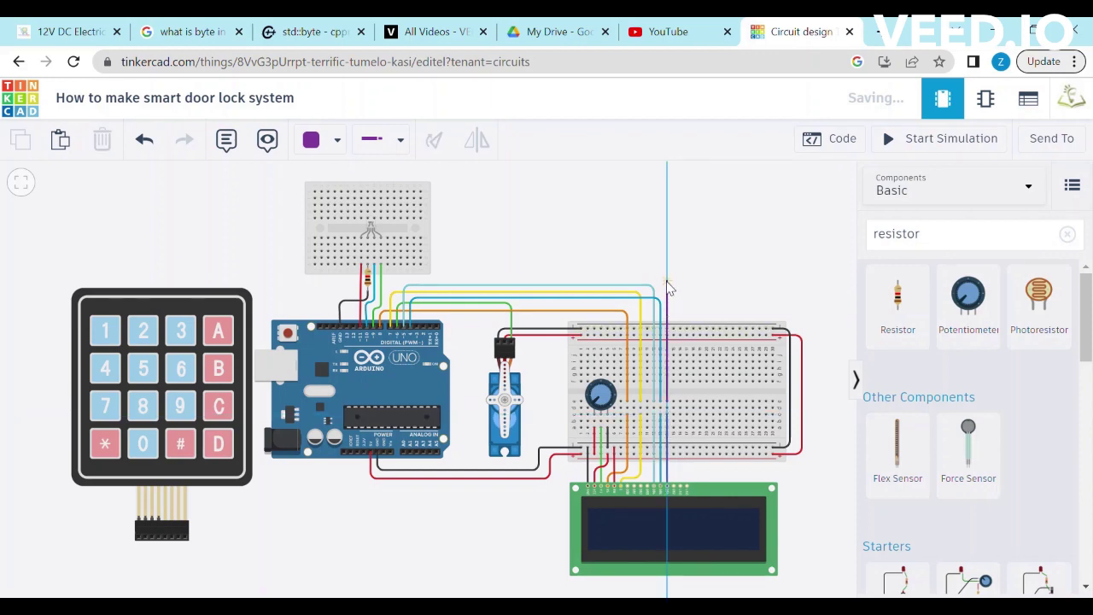
click(668, 279)
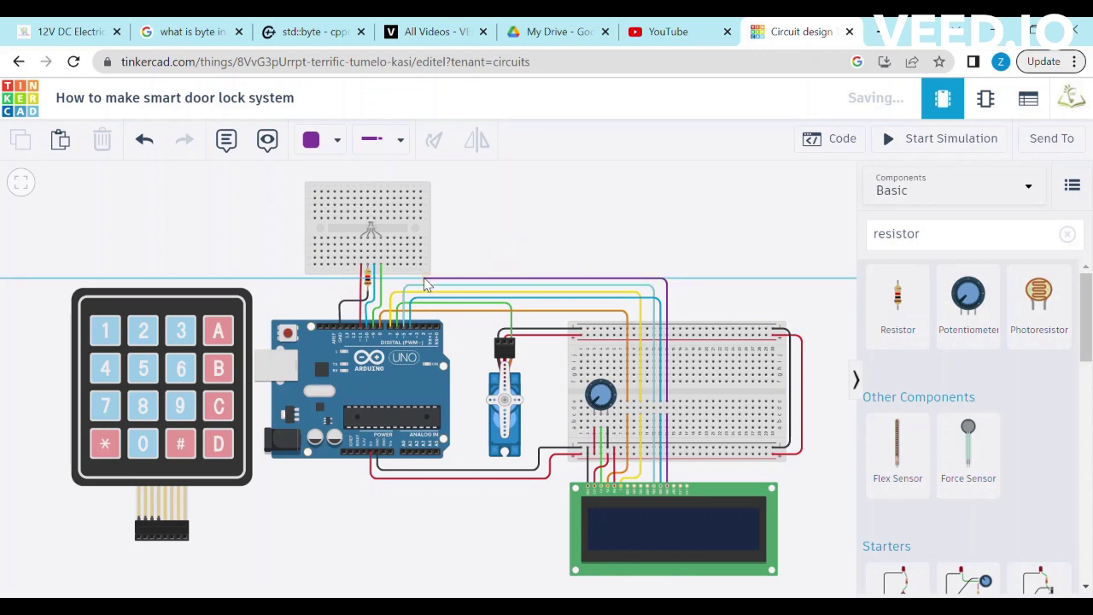
click(422, 279)
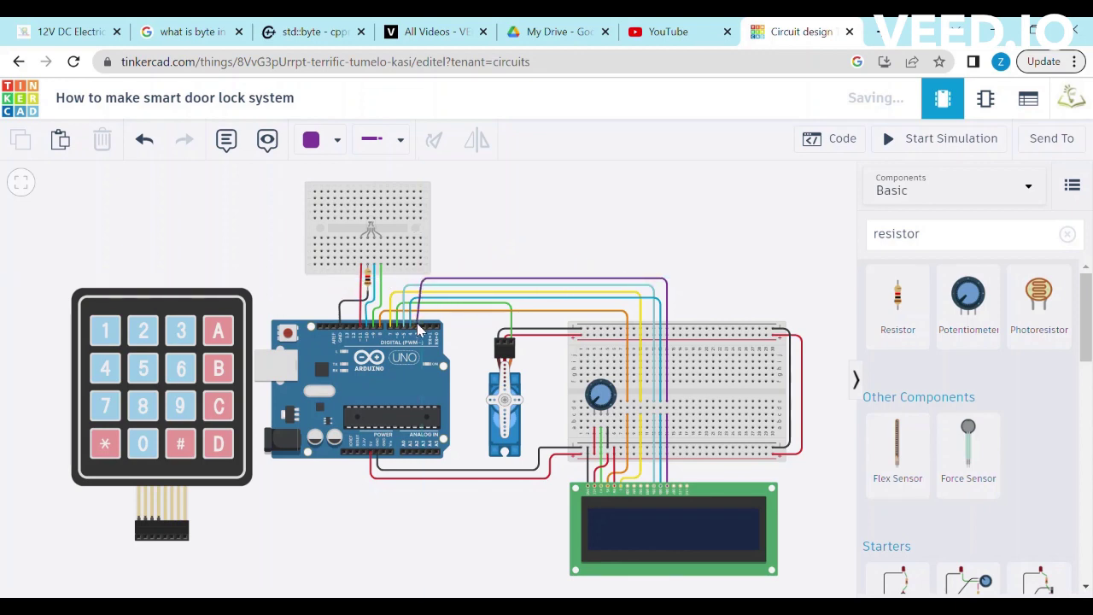
click(416, 325)
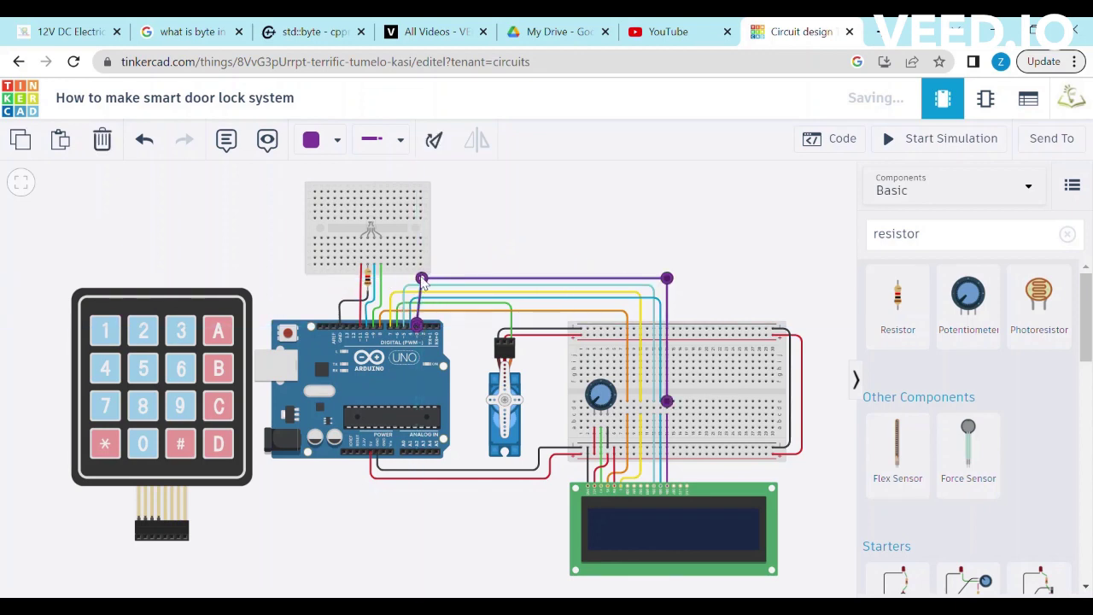
click(501, 260)
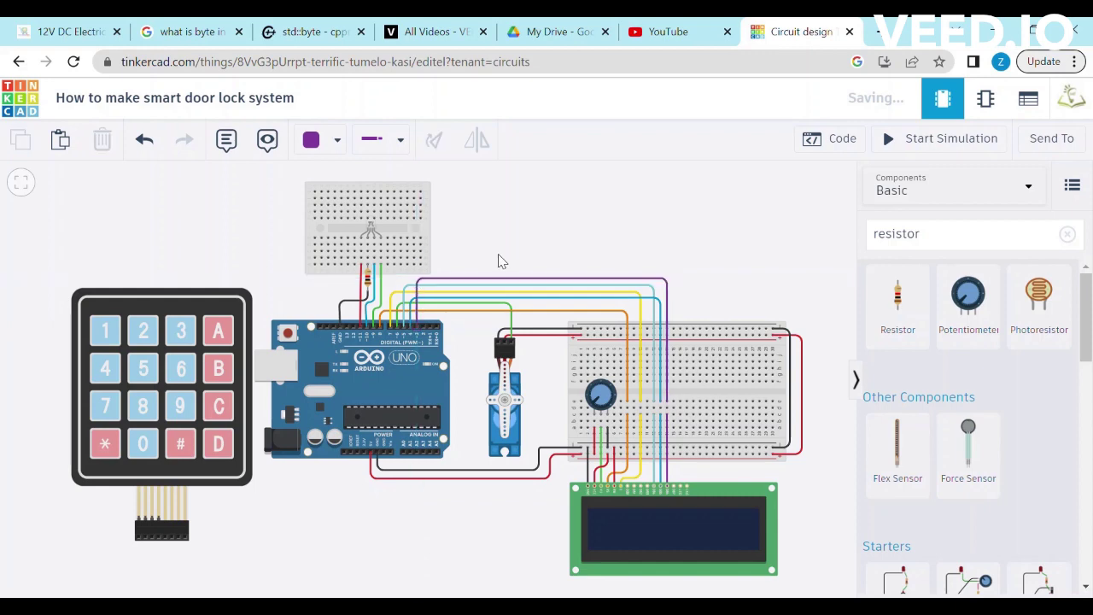
Set the wire colour to pink and wire the LCD's DB7 pin through the large breadboard column above it to Arduino pin 2
click(324, 139)
click(367, 424)
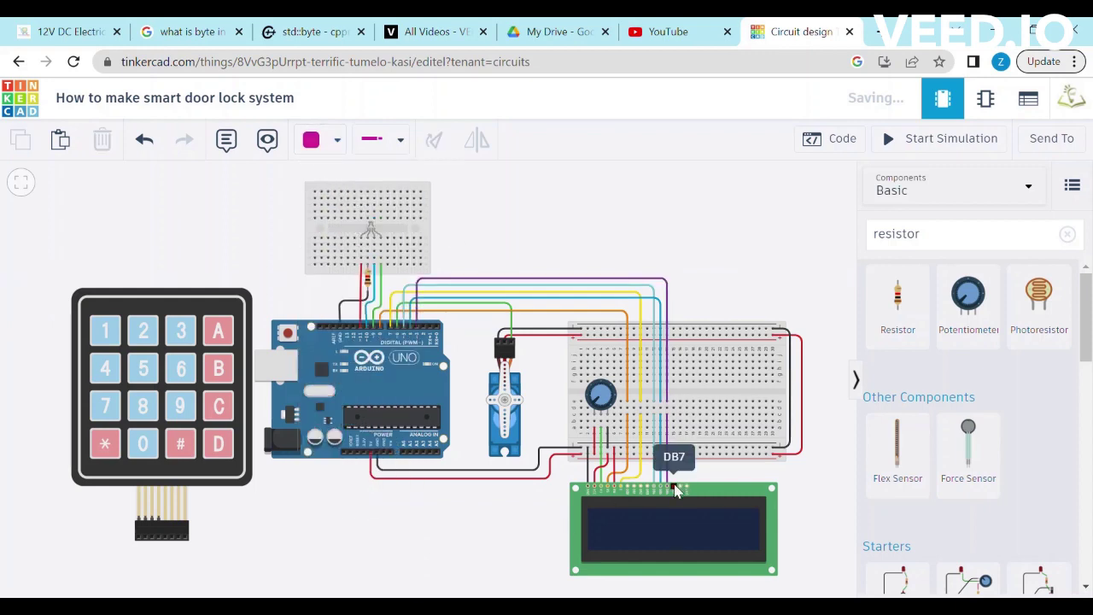
click(675, 490)
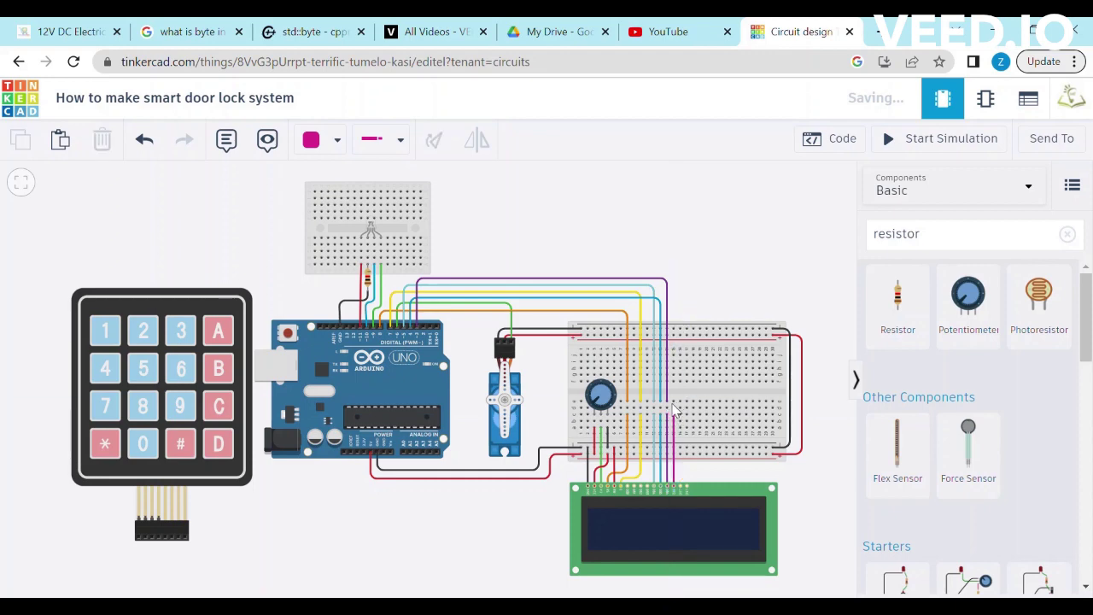
click(673, 315)
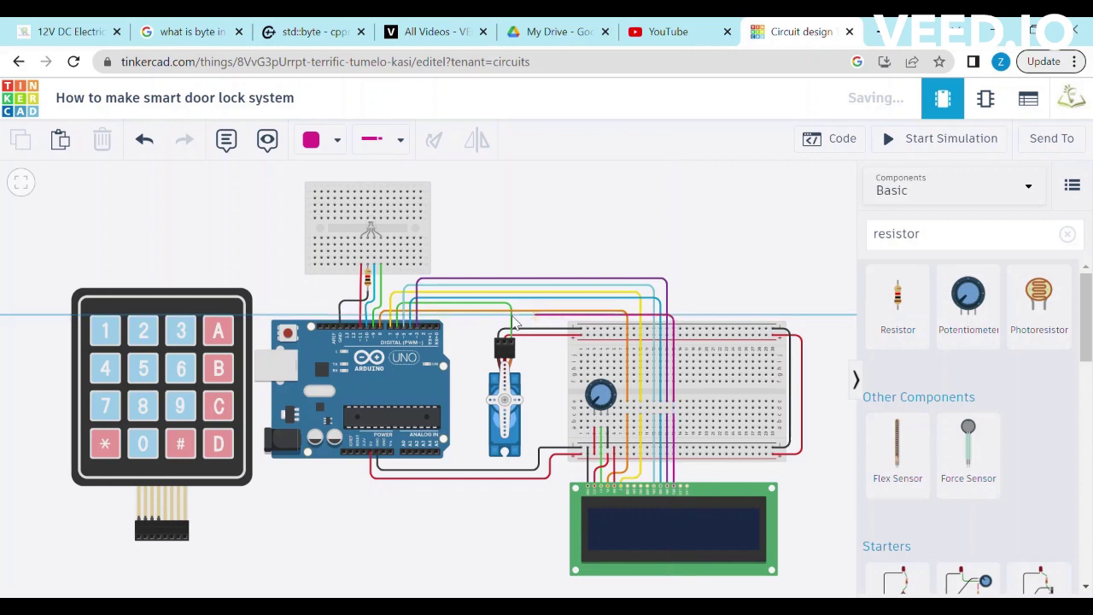
click(425, 324)
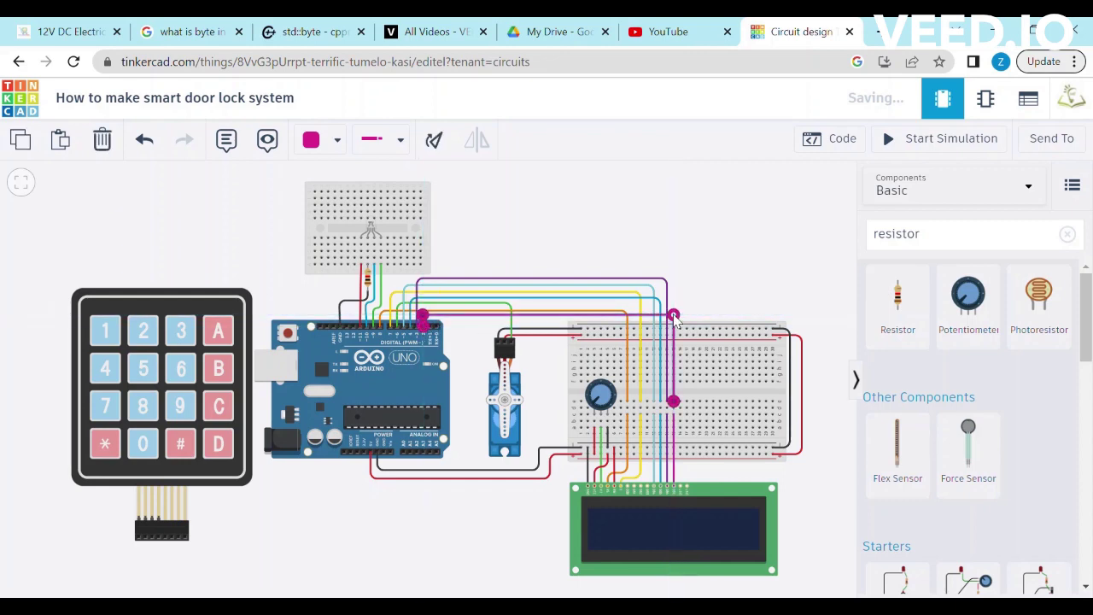
click(717, 292)
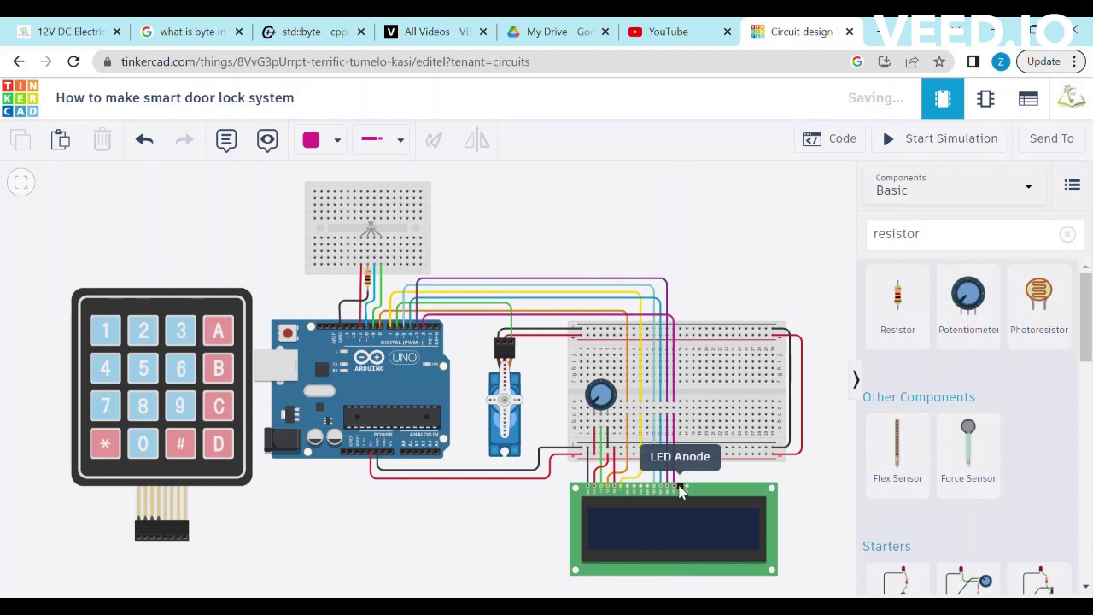
Place a resistor across the large breadboard's centre gap above the LCD's LED Anode pin and wire that pin to the resistor's column
drag(915, 309, 681, 398)
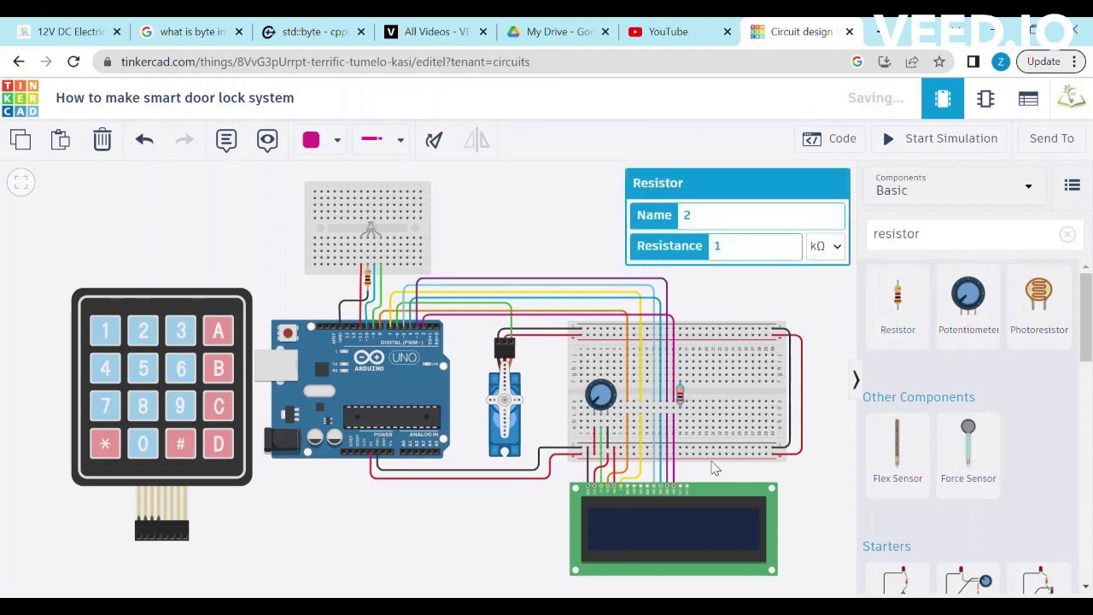
click(681, 450)
click(680, 427)
click(680, 487)
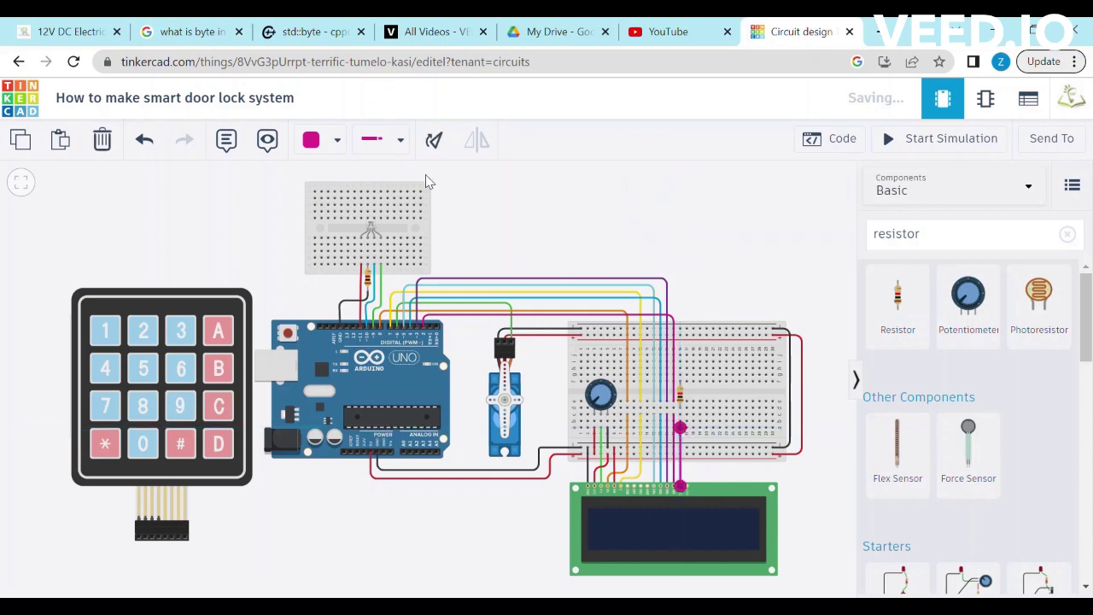
Colour the LED Anode wire red and connect the resistor's upper end to the large breadboard's upper positive rail in red
click(317, 140)
click(352, 227)
click(680, 334)
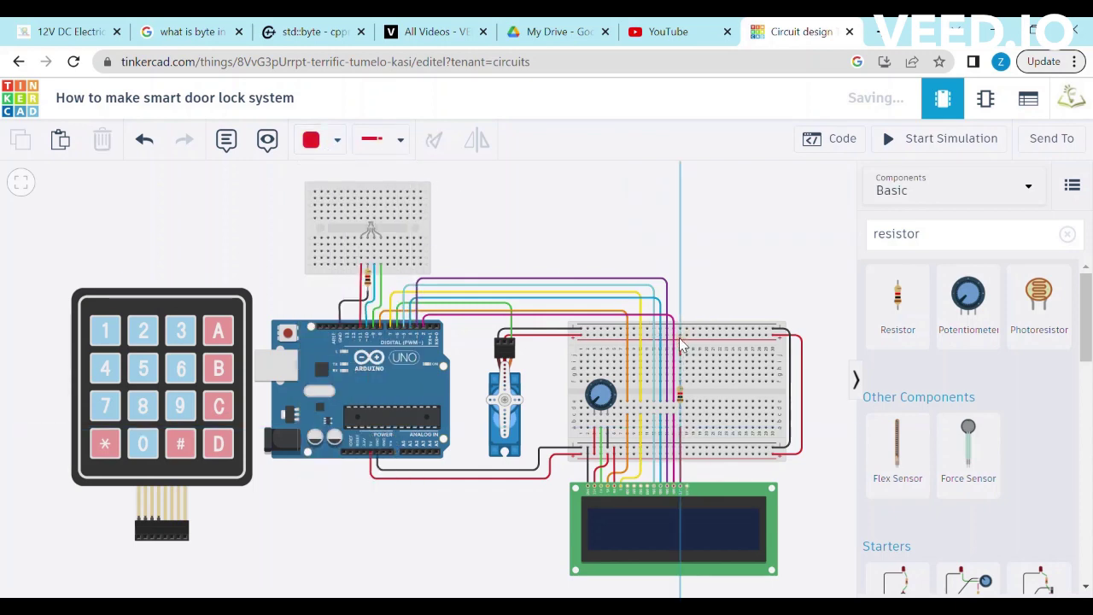
Wire the LCD's last pin, the LED Cathode, to the large breadboard's lower negative rail and colour the wire black
click(687, 487)
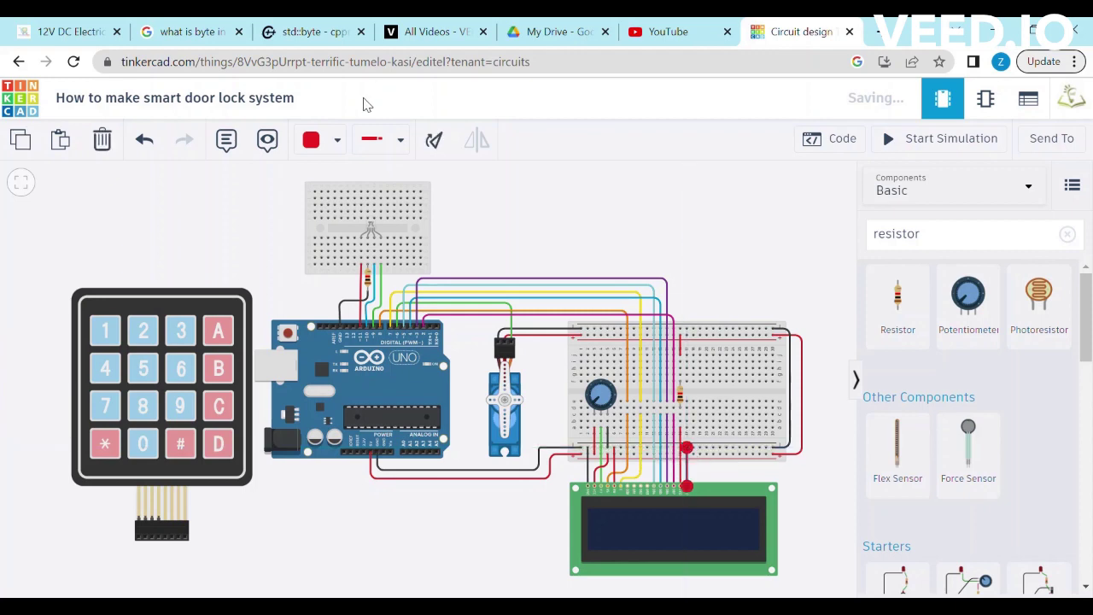
click(318, 140)
click(363, 208)
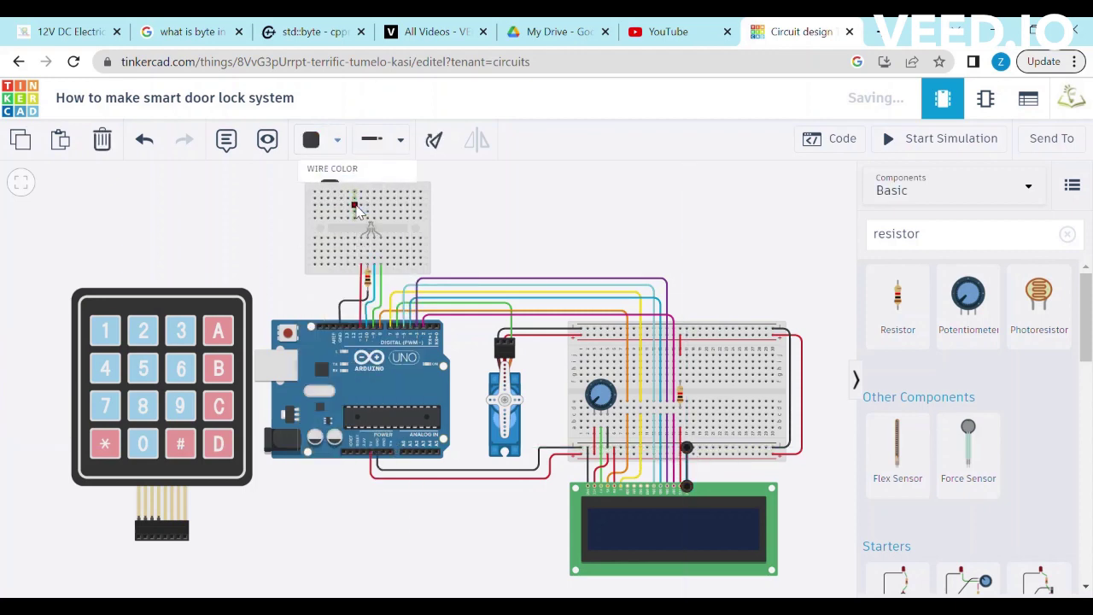
click(612, 242)
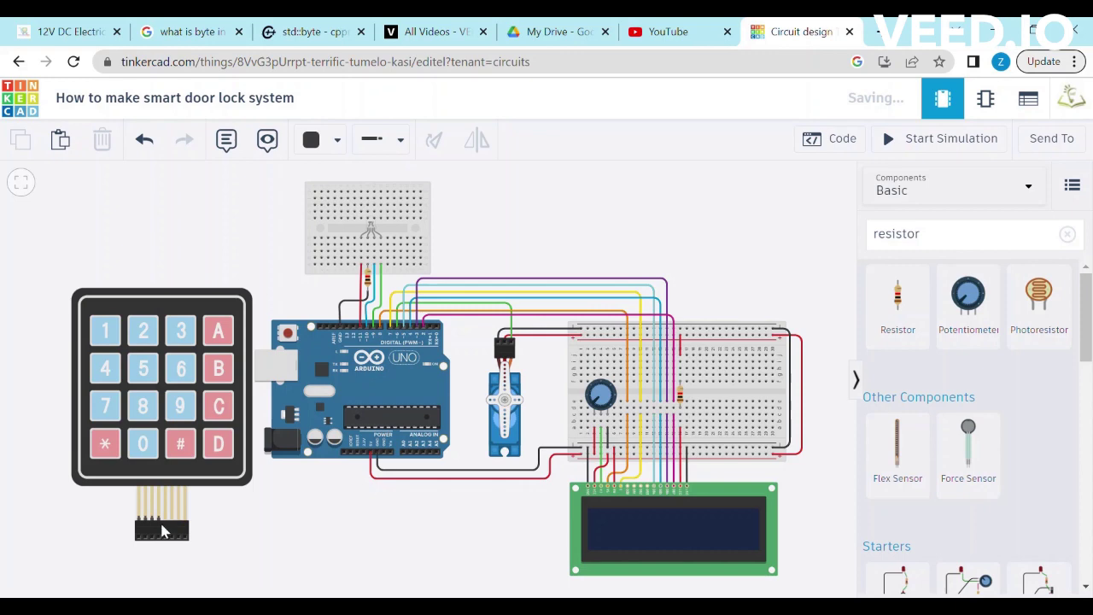
Wire the keypad's first connector pin to Arduino pin A0, routing it horizontally below the board with two bends
click(137, 554)
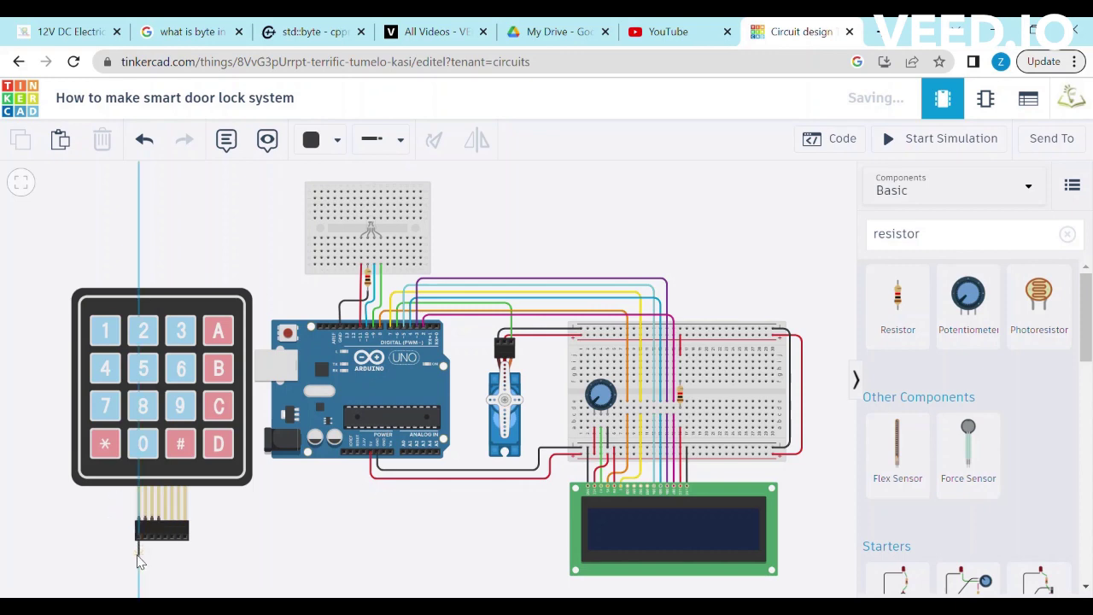
click(138, 553)
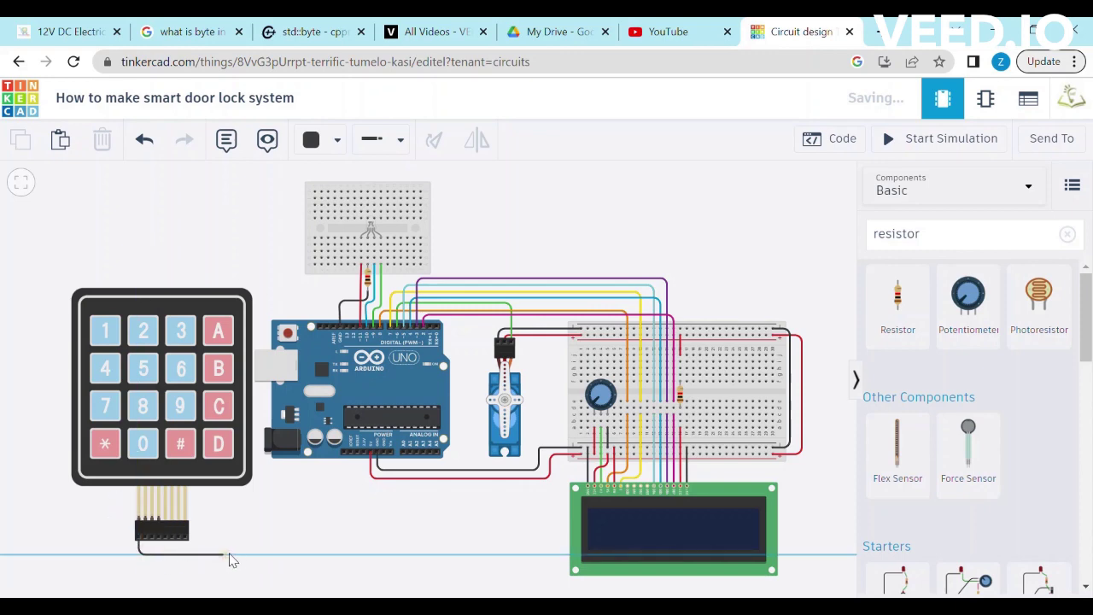
click(403, 555)
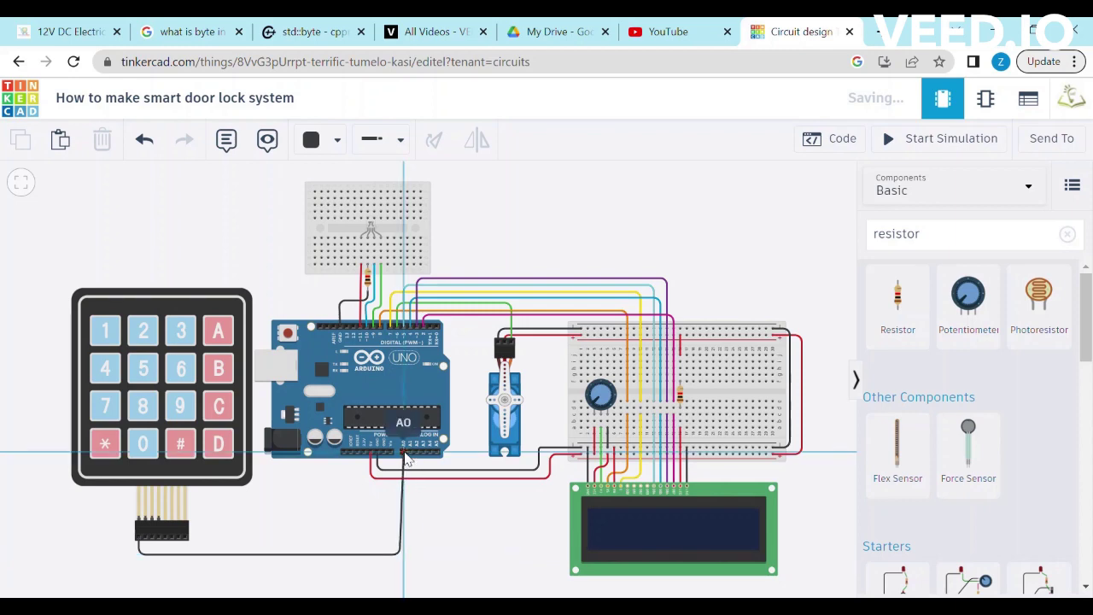
click(403, 451)
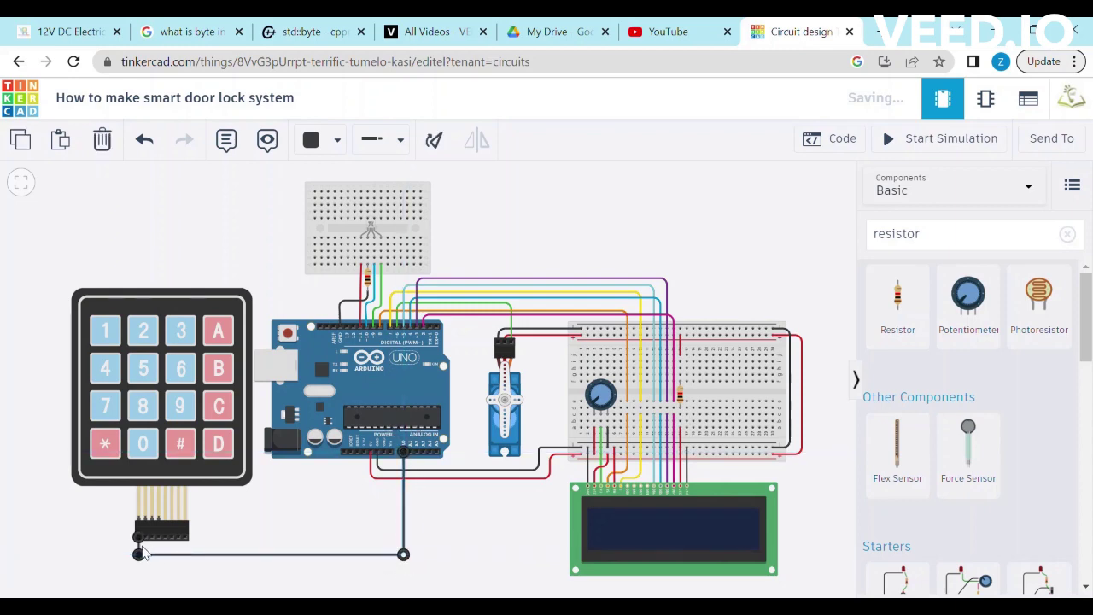
Raise both bends of the keypad-to-A0 wire closer to the keypad connector and colour the wire orange
drag(141, 554, 139, 548)
drag(402, 556, 403, 544)
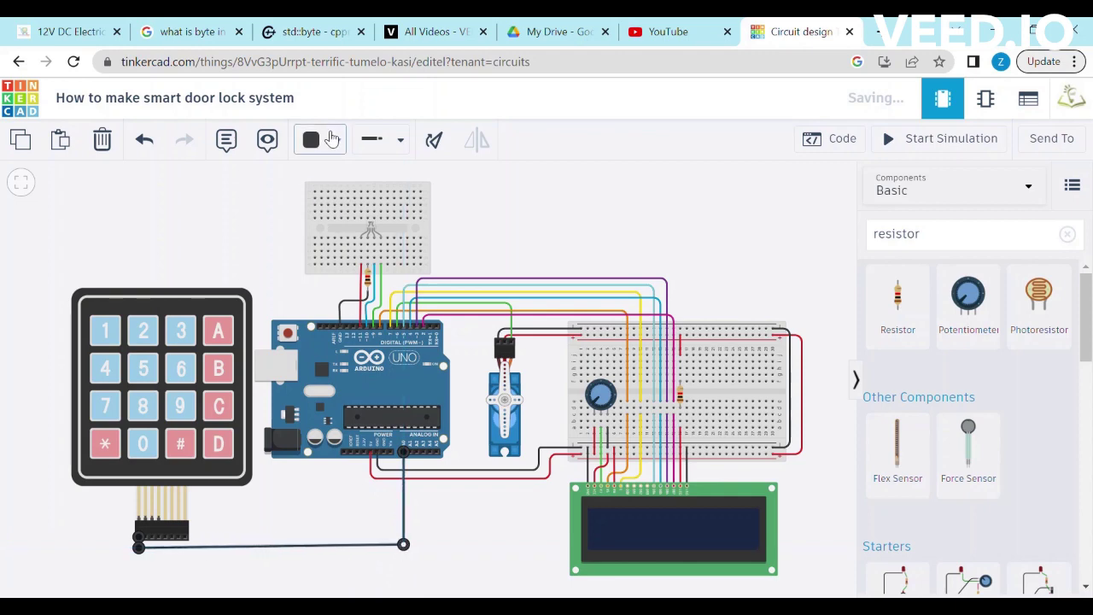
click(331, 139)
click(362, 252)
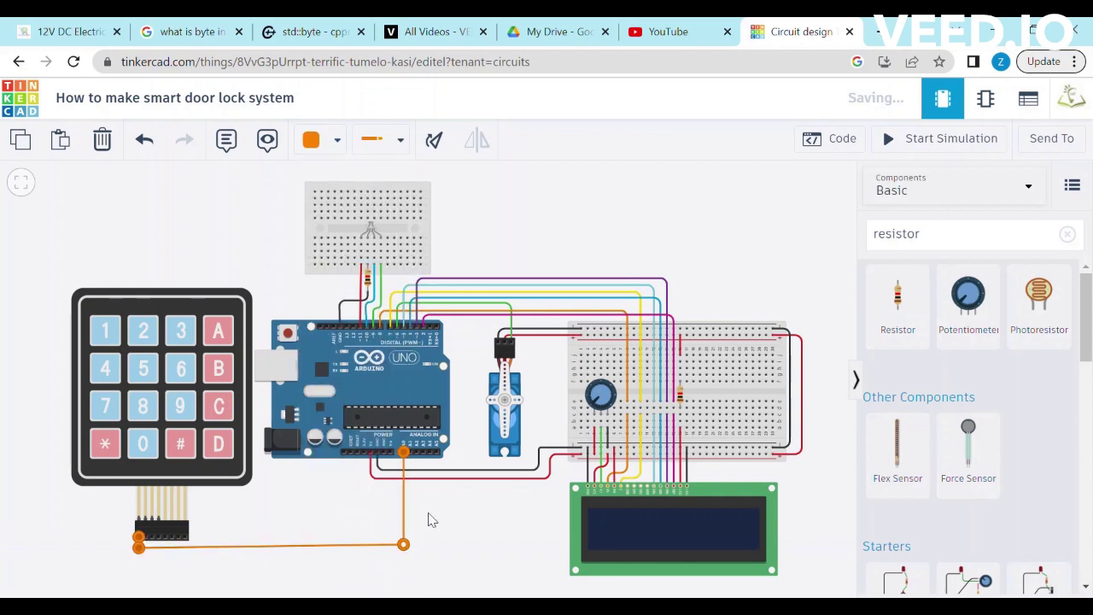
Wire the keypad's second connector pin to Arduino pin A1 below the orange wire and colour it yellow
click(147, 522)
click(146, 551)
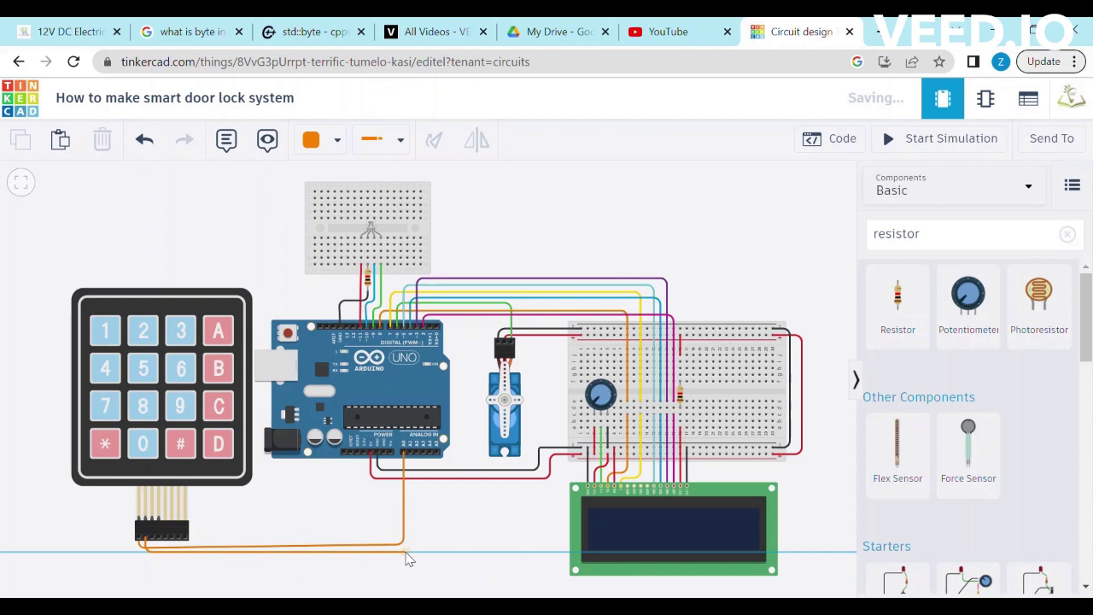
click(409, 553)
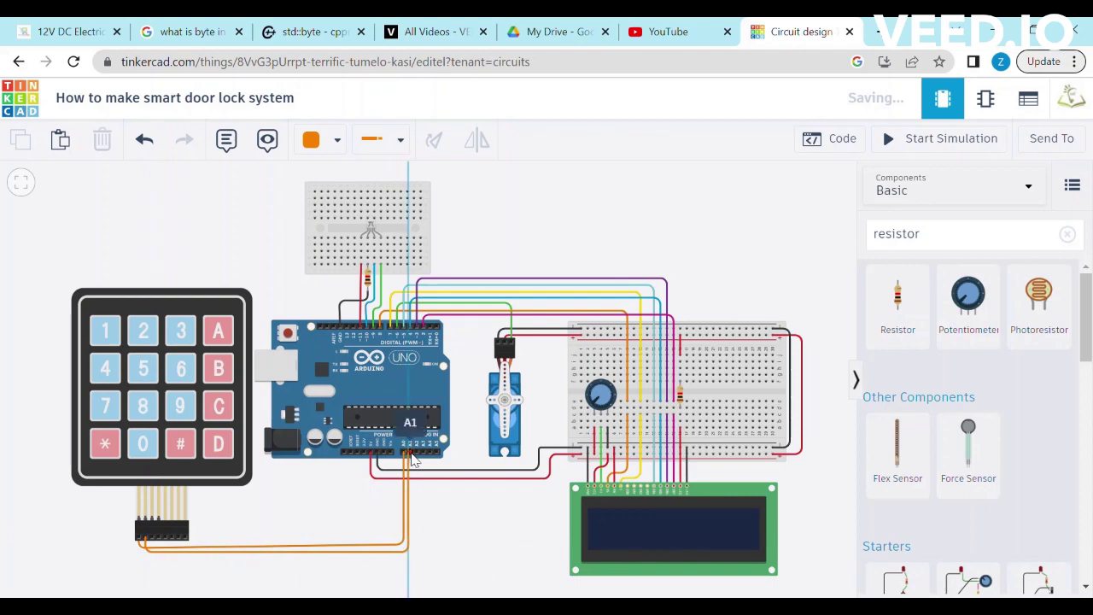
click(411, 455)
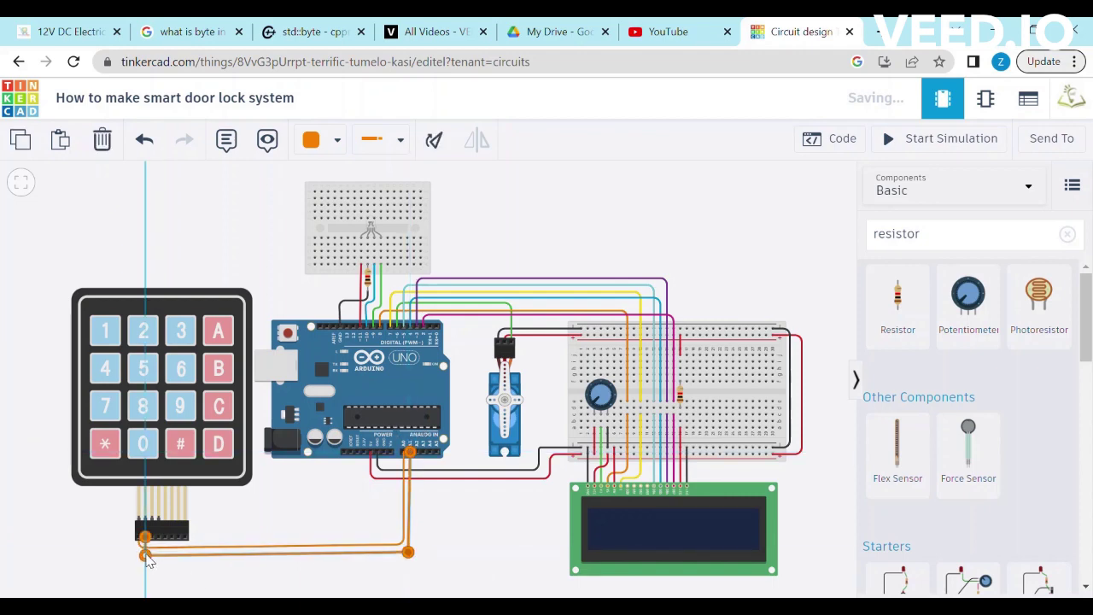
click(335, 140)
click(348, 286)
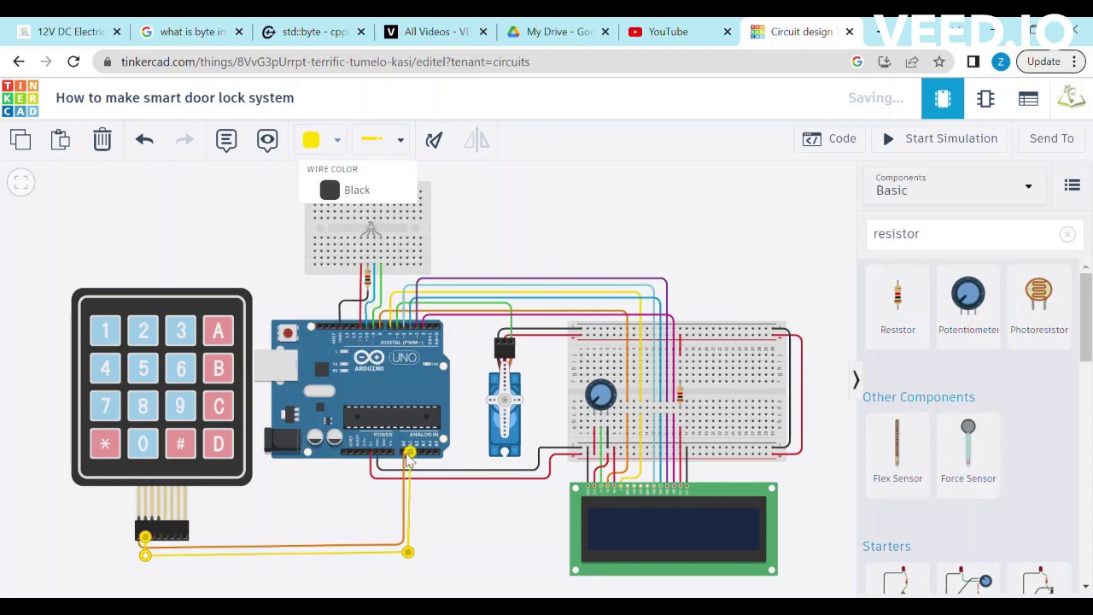
click(434, 527)
Wire the keypad's third connector pin to Arduino pin A2 below the yellow wire, straighten its bend and colour it green
click(153, 526)
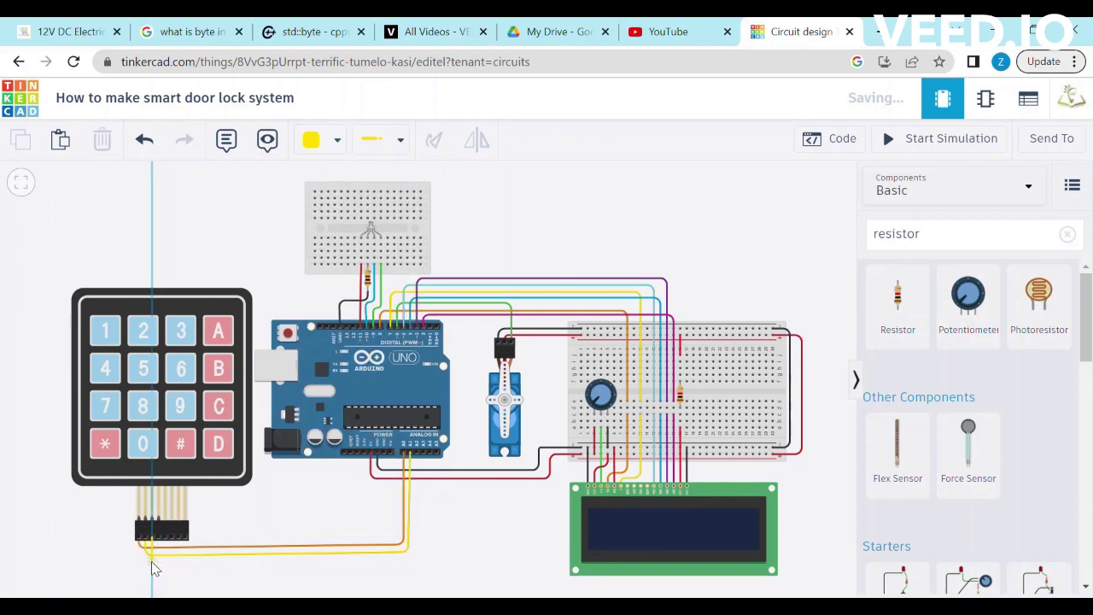
click(152, 562)
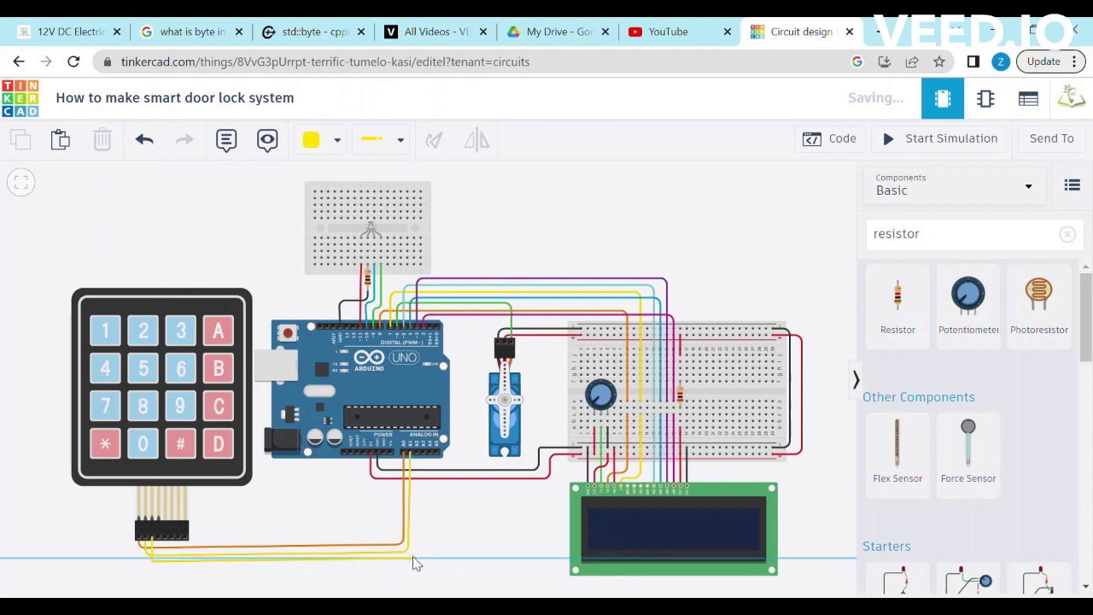
click(412, 557)
click(417, 454)
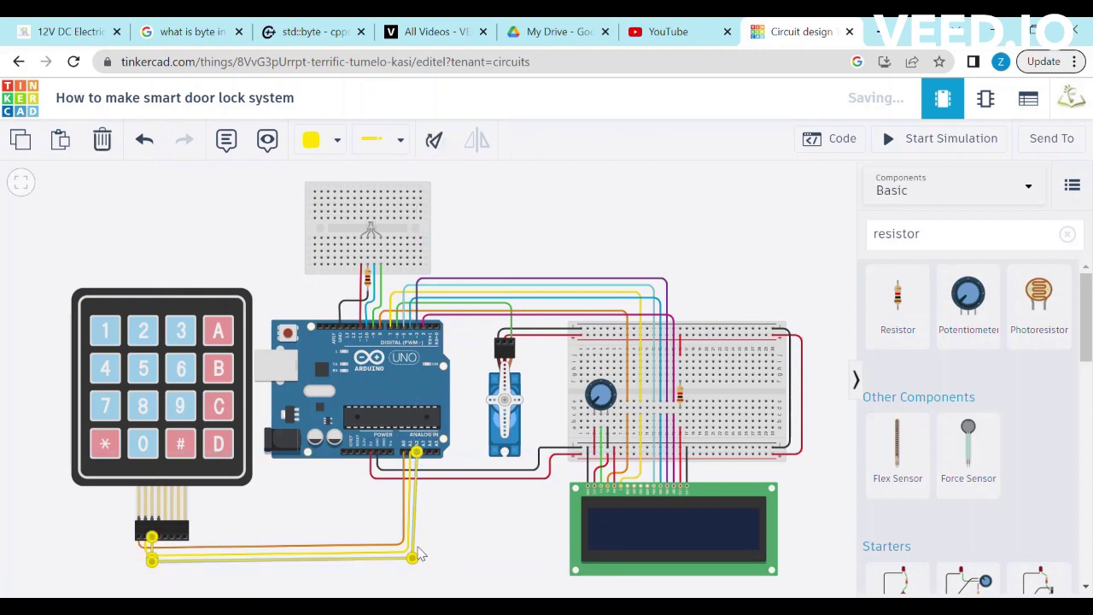
click(316, 140)
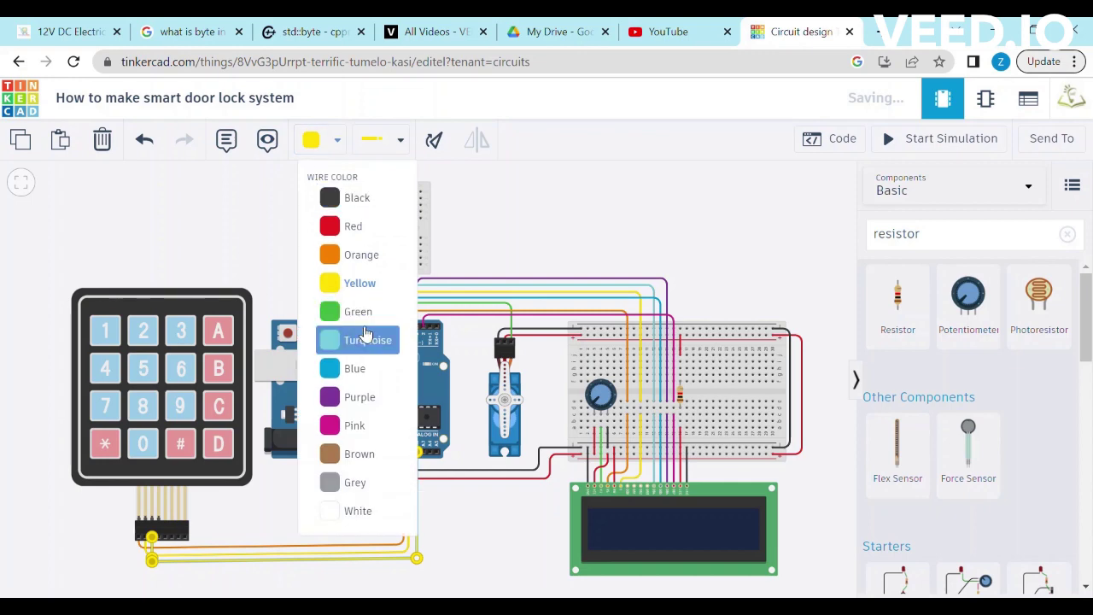
click(358, 310)
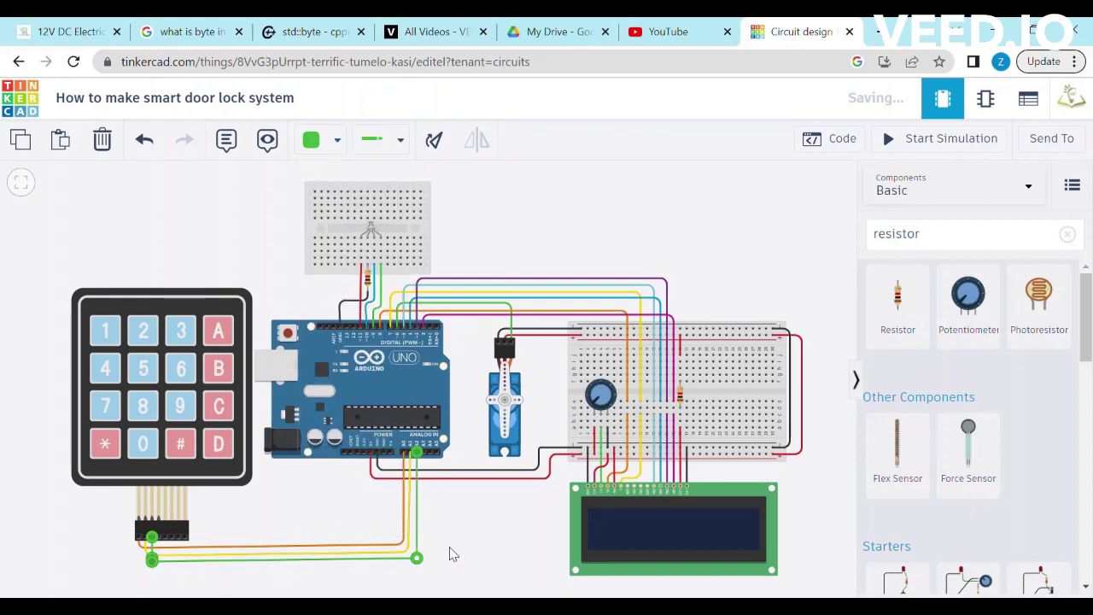
Wire the keypad's fourth connector pin to Arduino pin A3 below the green wire, straighten its bend and colour it turquoise
click(160, 540)
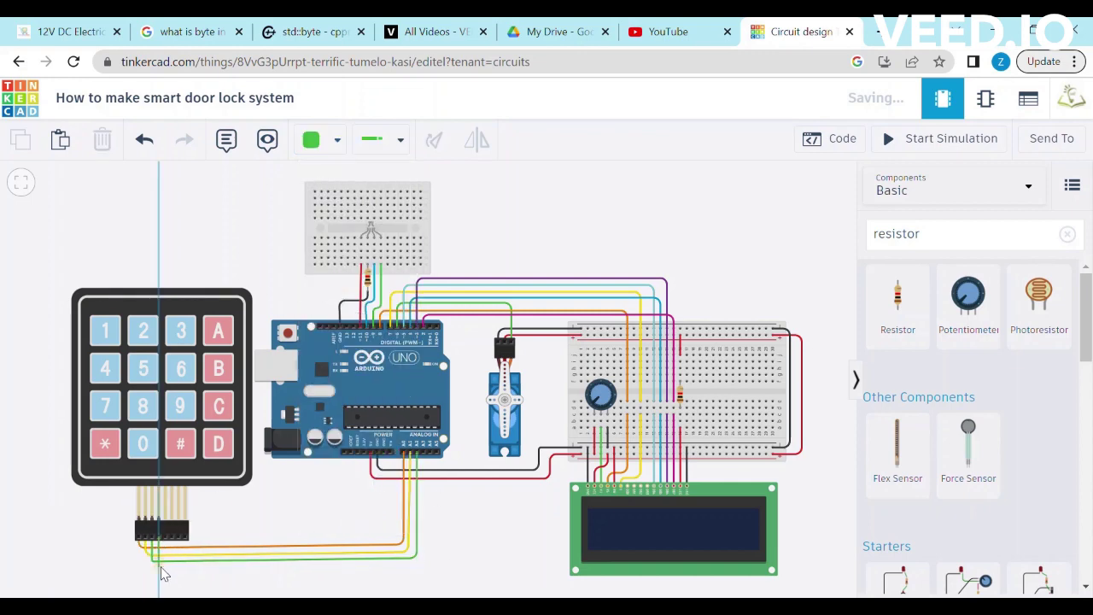
click(419, 568)
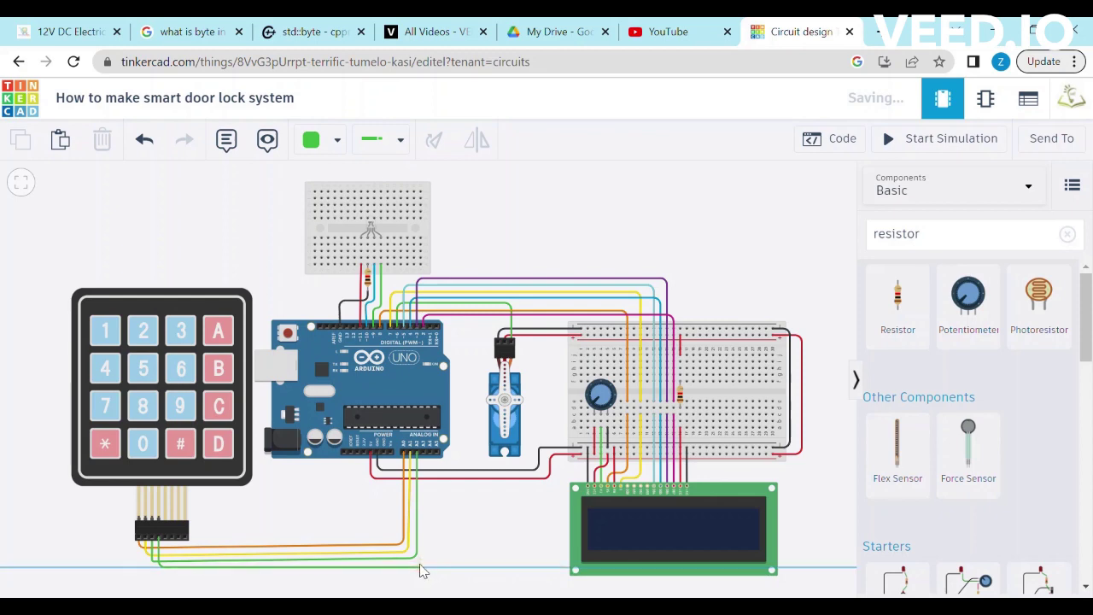
click(425, 456)
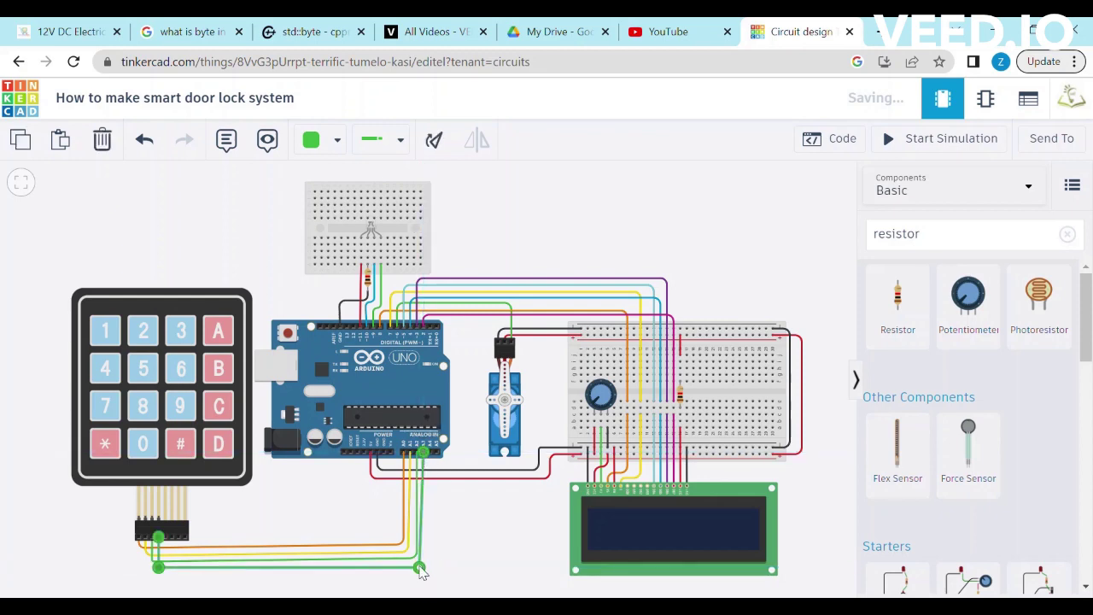
click(465, 567)
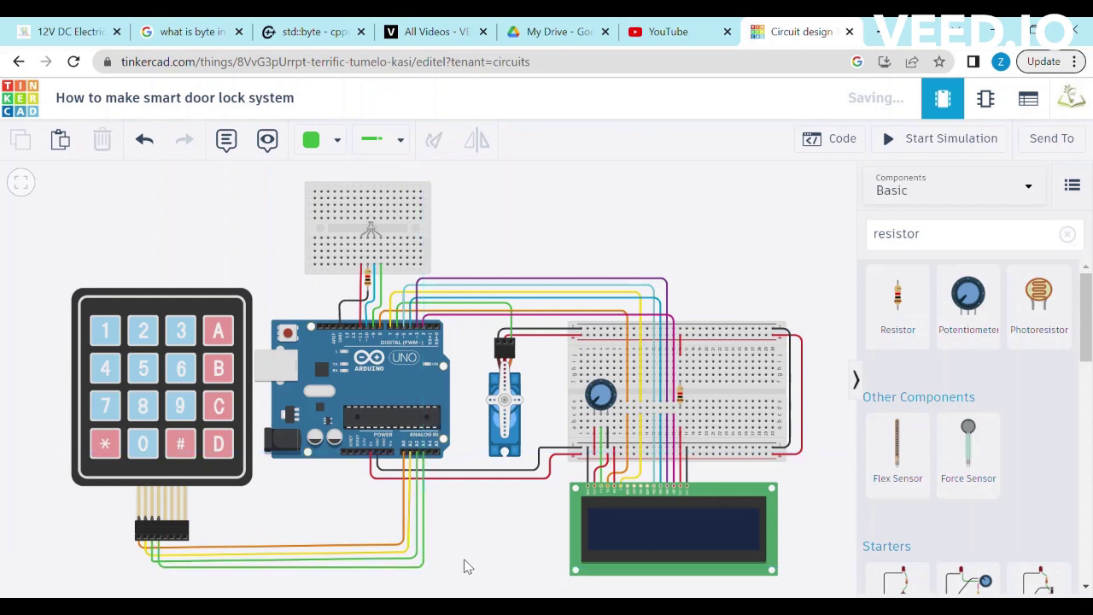
click(179, 568)
click(327, 139)
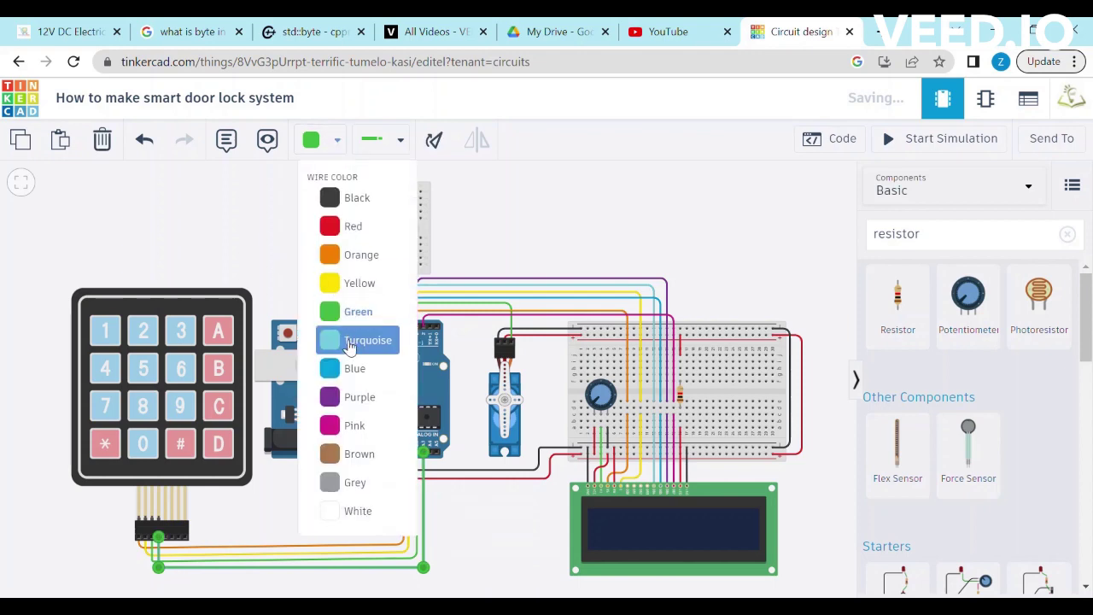
click(349, 345)
click(464, 540)
Set the wire colour to blue and wire the keypad's fifth connector pin to Arduino pin A4 below the turquoise wire
click(329, 139)
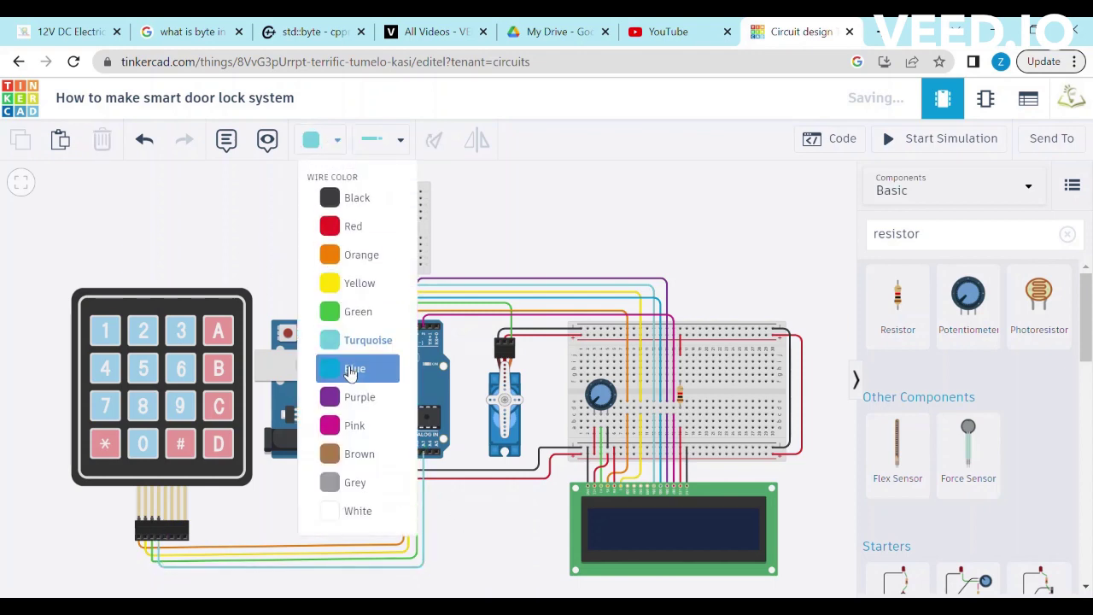
click(351, 370)
click(166, 531)
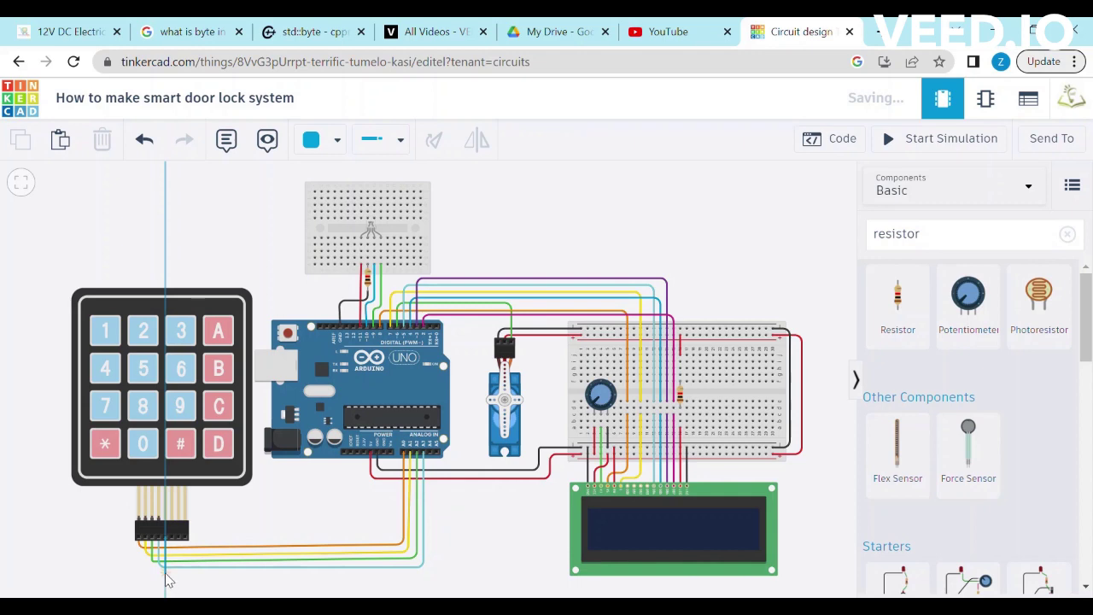
click(166, 572)
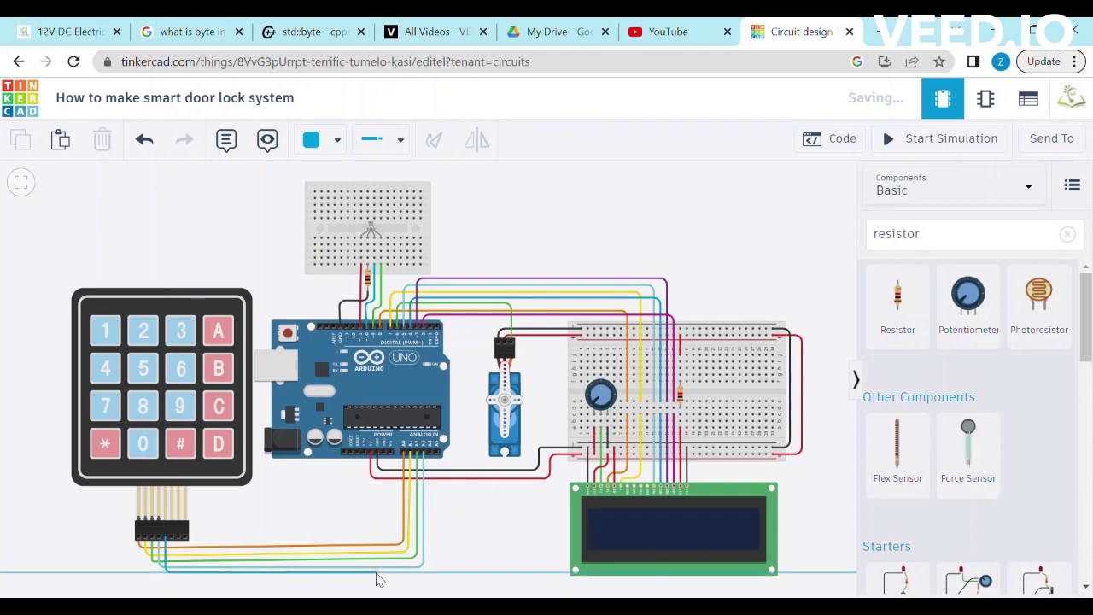
click(426, 572)
click(428, 453)
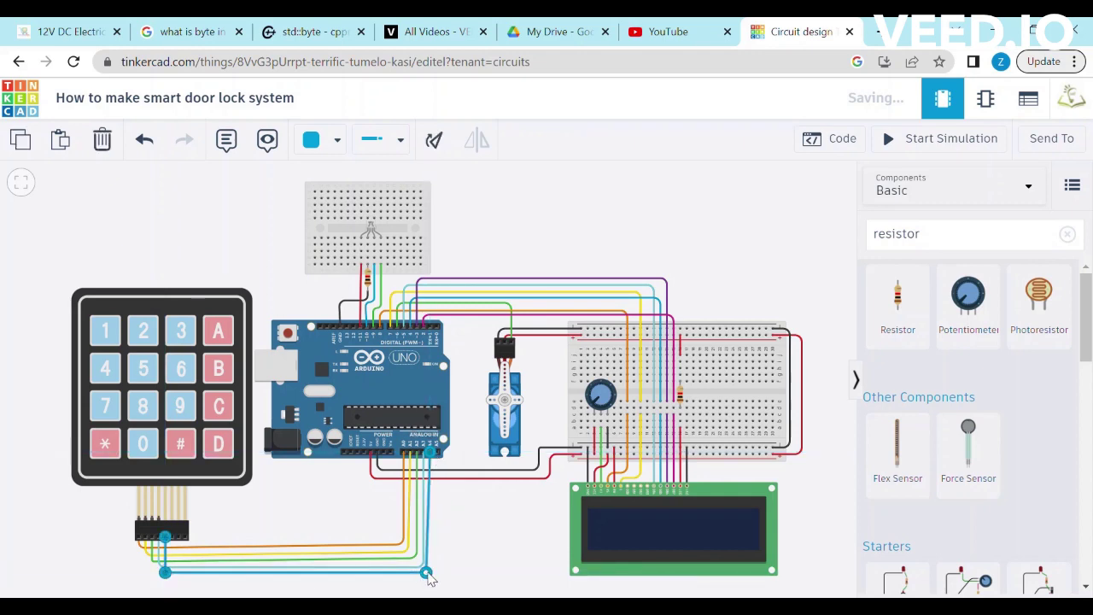
Wire the keypad's sixth connector pin to Arduino pin A5 below the blue wire and colour it purple
click(213, 522)
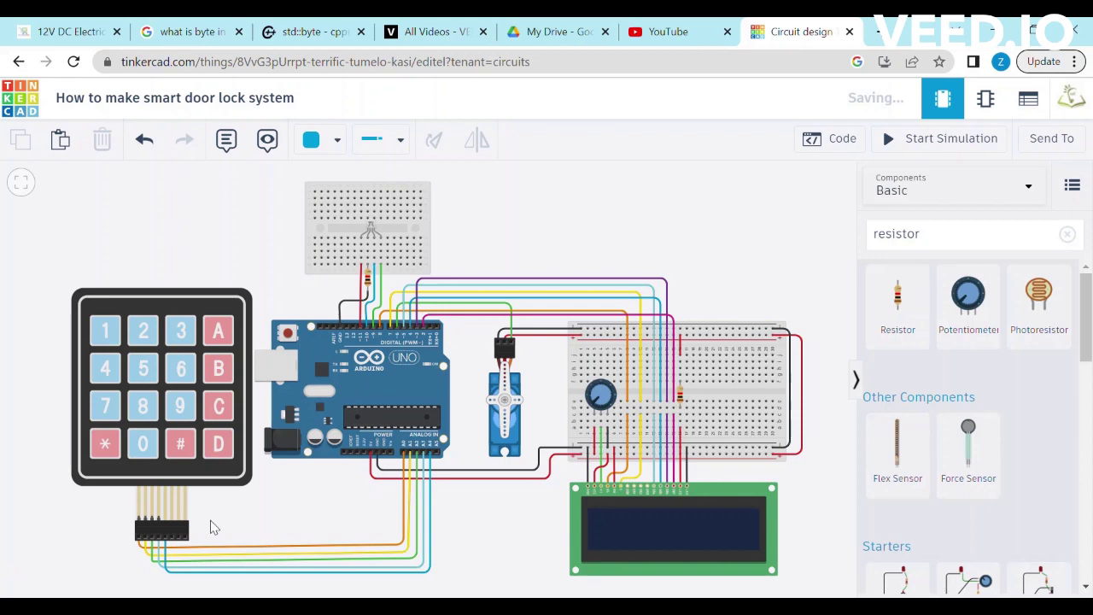
click(171, 541)
click(172, 578)
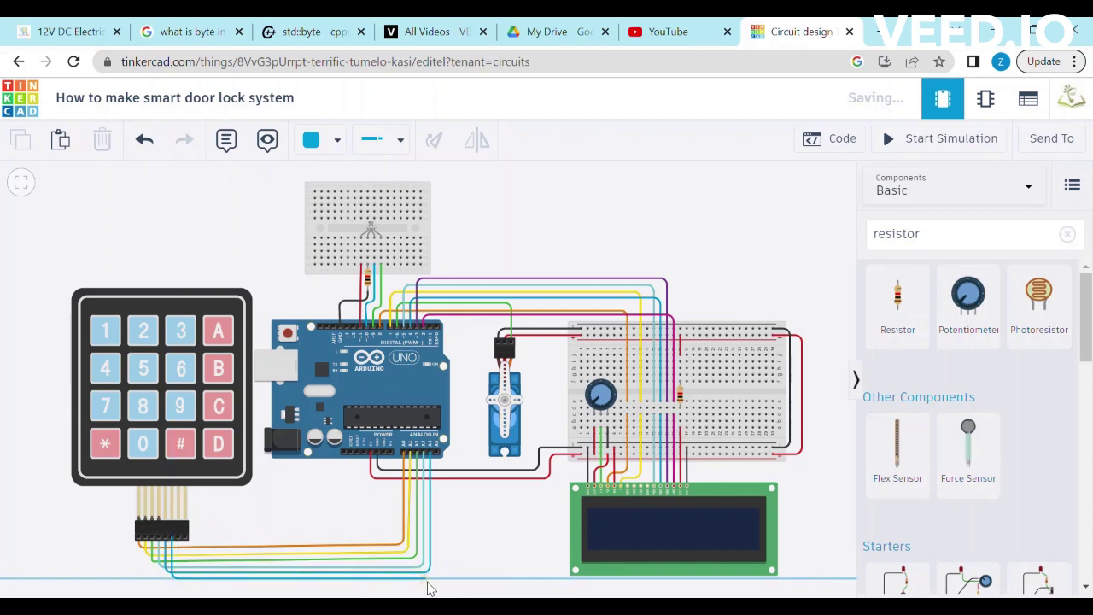
click(435, 579)
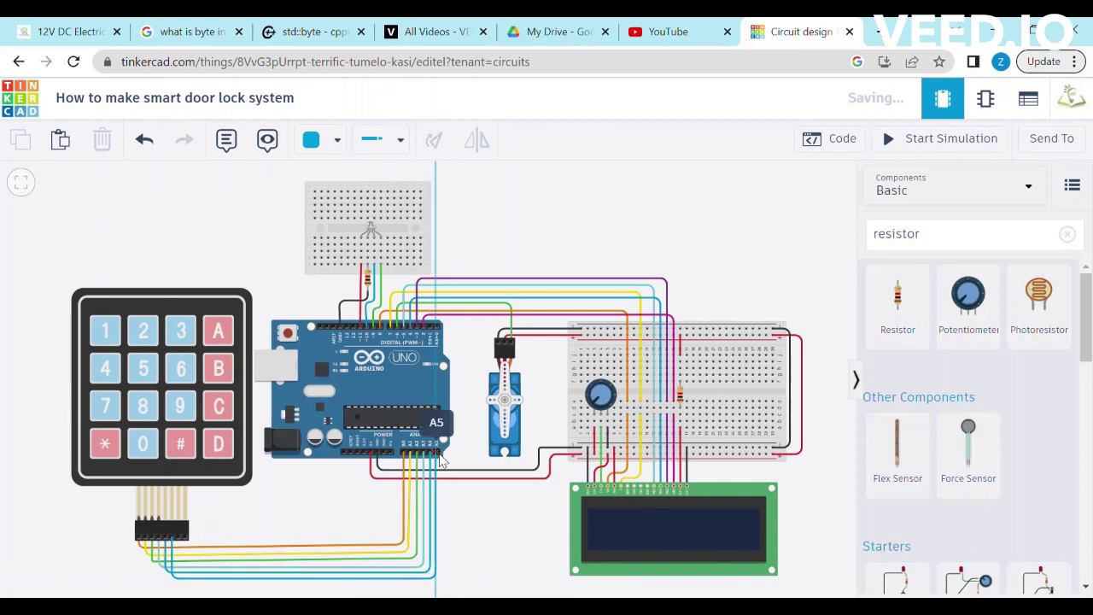
click(435, 453)
click(338, 141)
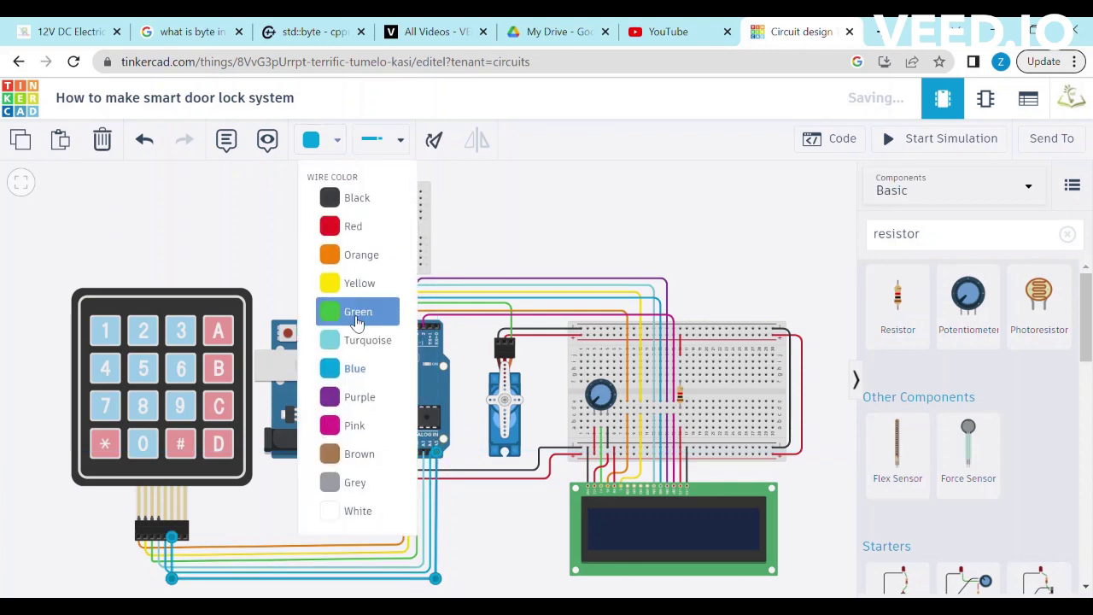
click(359, 393)
click(477, 559)
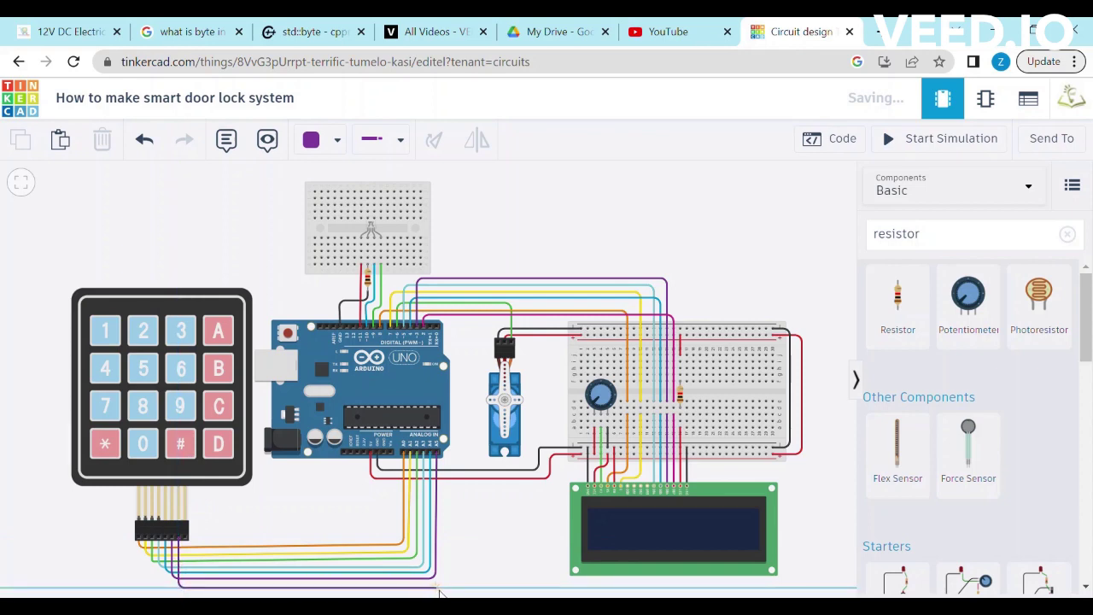
Wire the keypad's seventh connector pin around the Arduino's USB-opposite edge to pin D1 and colour it pink
click(452, 586)
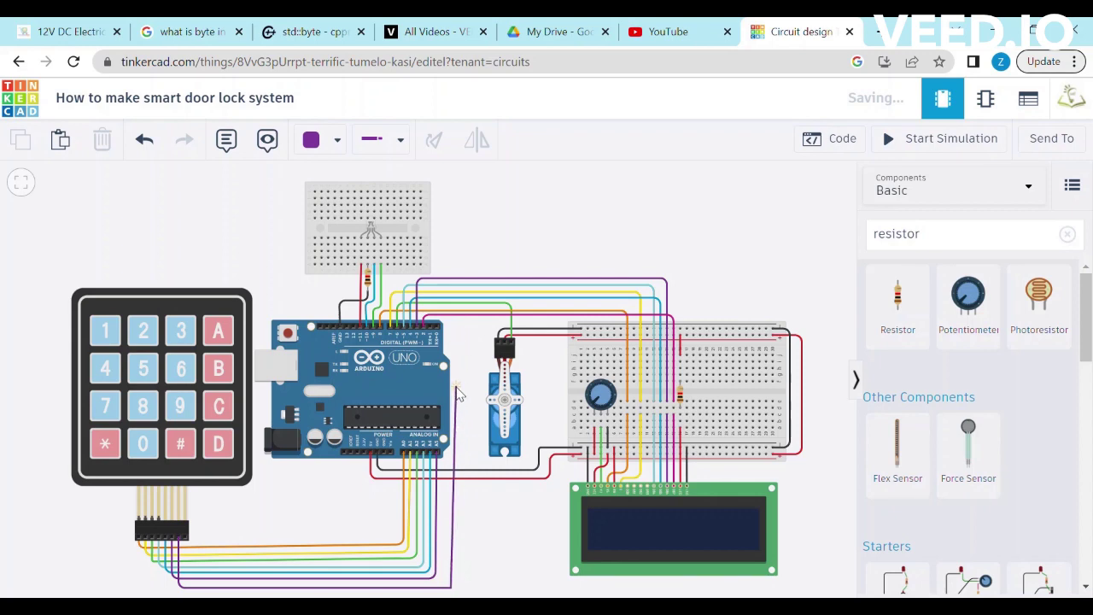
click(453, 382)
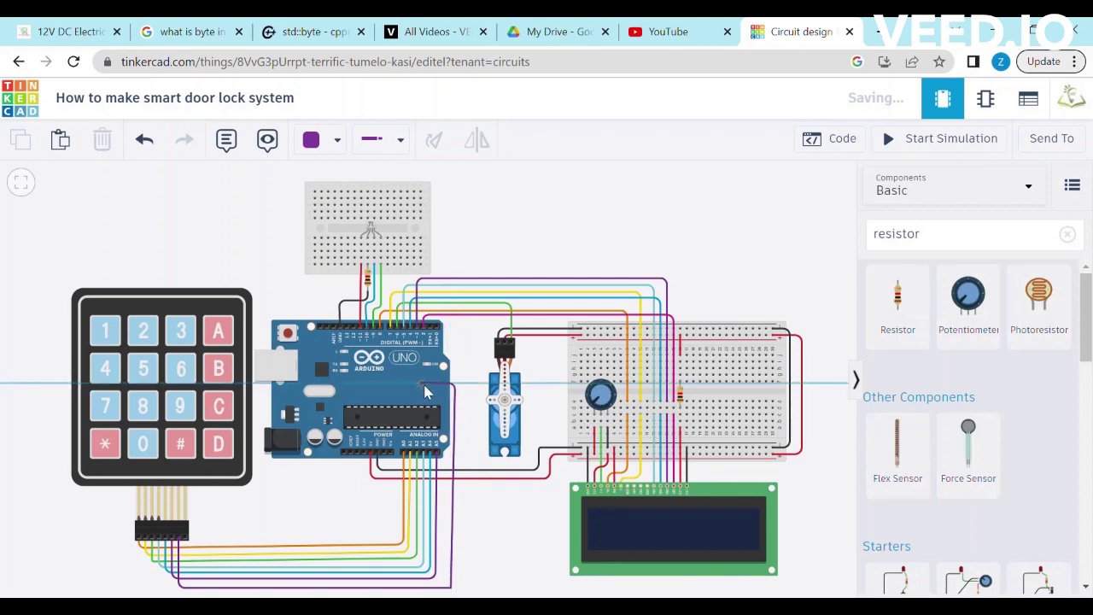
click(433, 386)
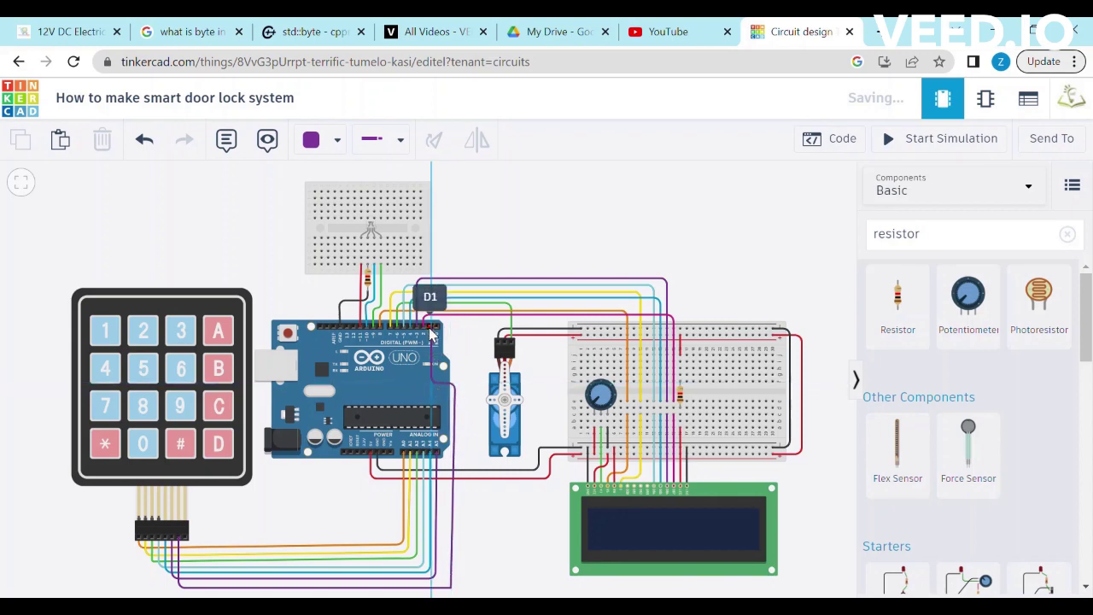
click(431, 327)
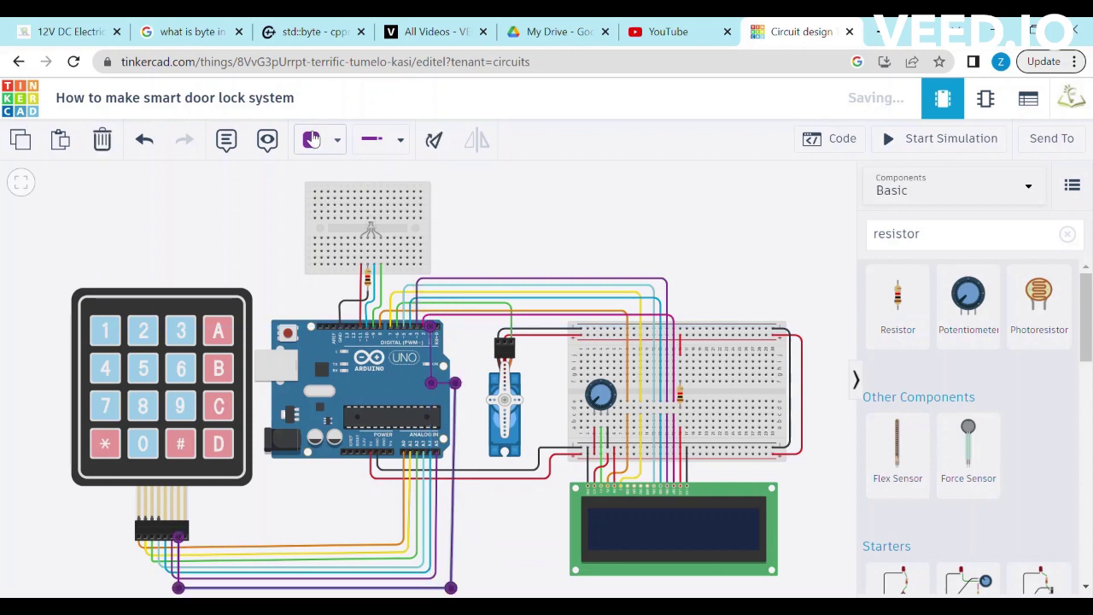
click(318, 141)
click(359, 425)
click(495, 538)
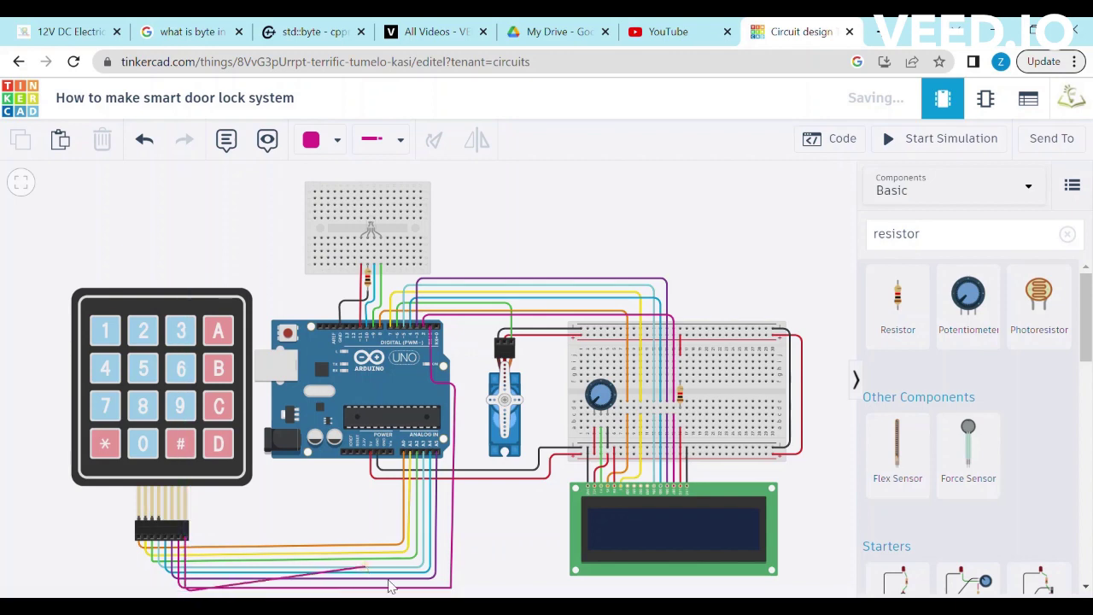
Wire the keypad's eighth connector pin to Arduino pin D0 outside the pink wire, adjust its bend and colour it brown
click(461, 591)
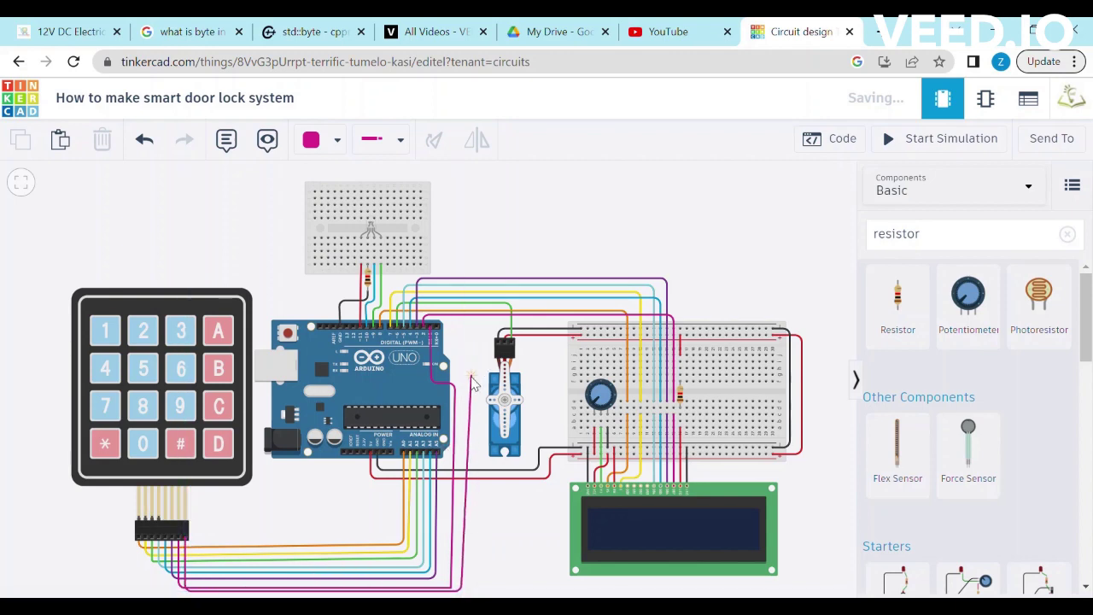
click(461, 378)
click(437, 375)
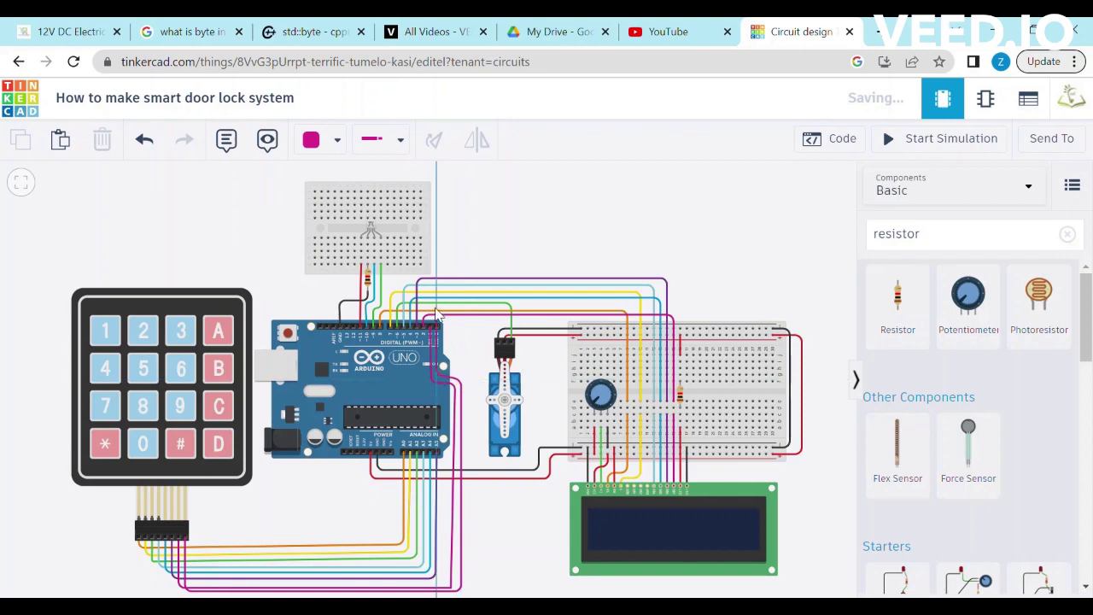
click(436, 327)
drag(437, 374, 440, 377)
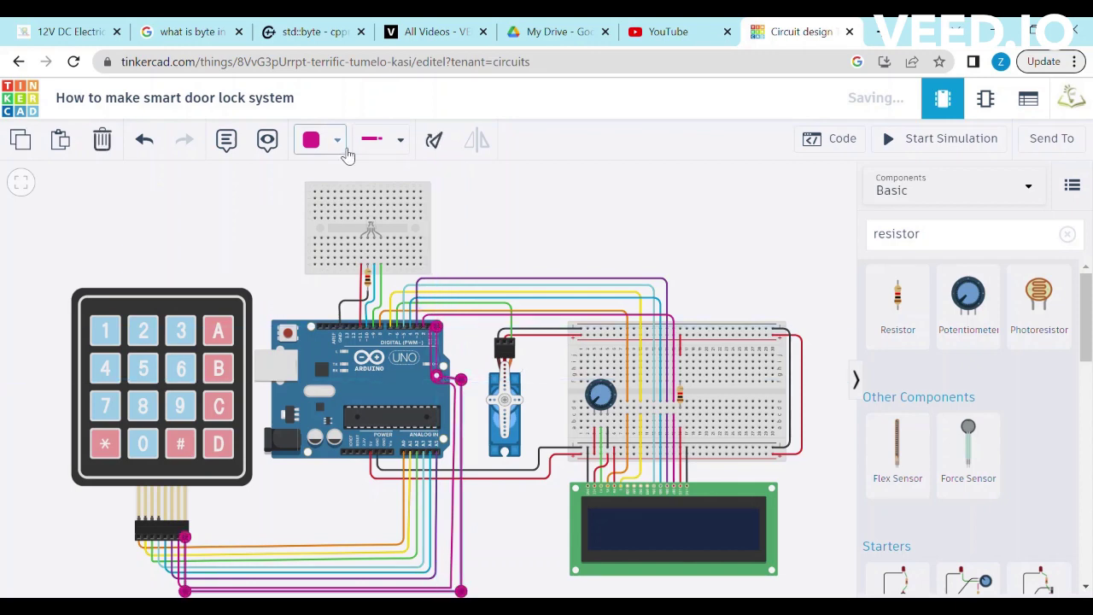
click(339, 141)
click(359, 454)
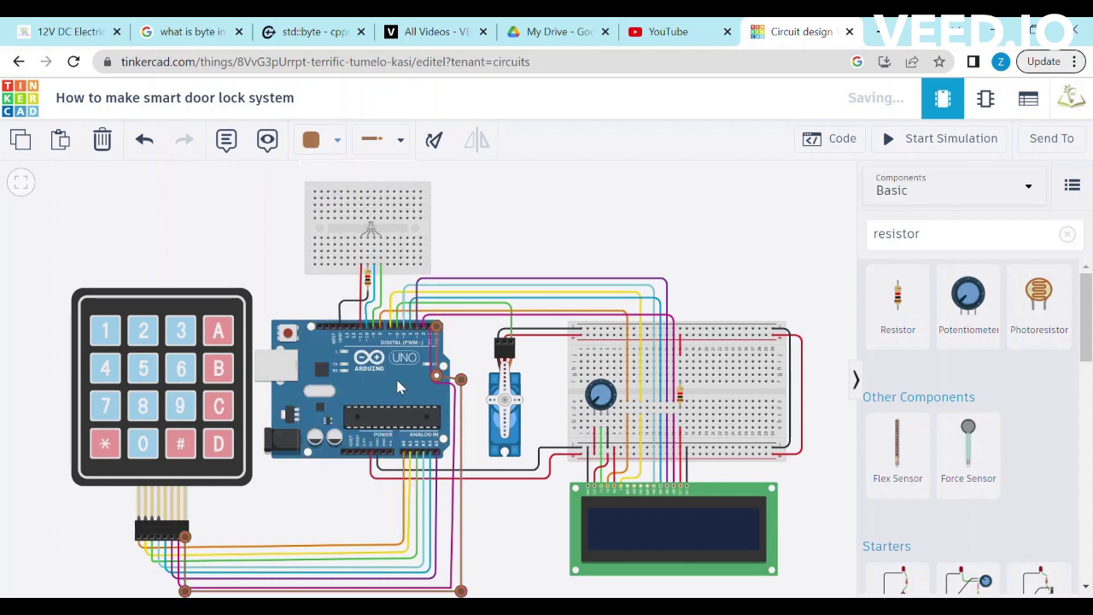
click(530, 240)
click(21, 184)
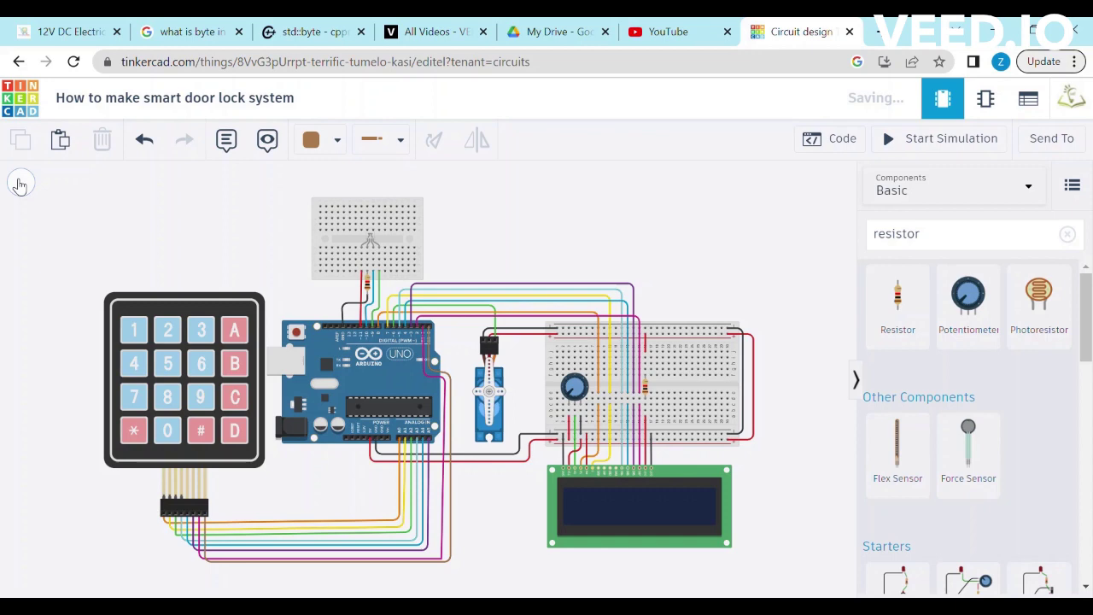
Switch the Arduino's code editor to Text mode and replace the default code with the copied door lock sketch
click(829, 140)
click(675, 183)
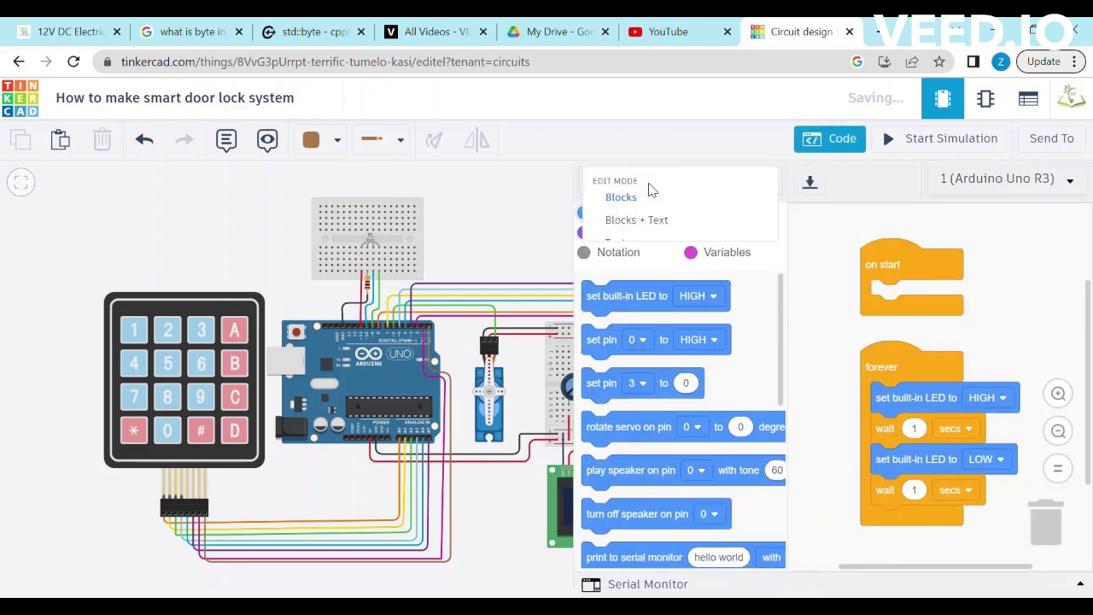
click(669, 254)
click(541, 377)
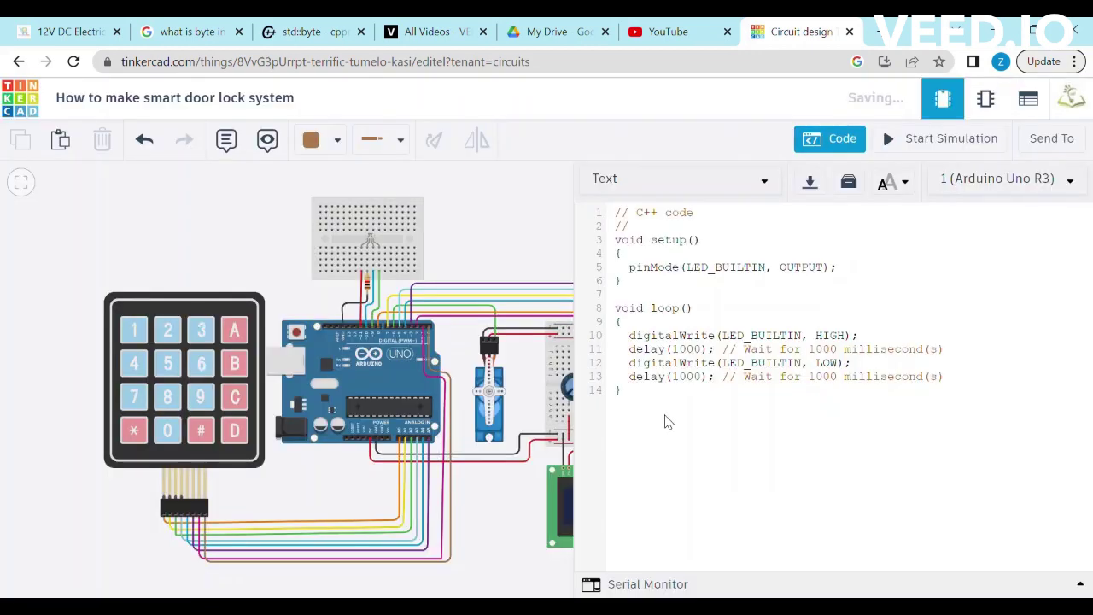
mouse_move(668, 422)
mouse_down()
mouse_move(623, 322)
mouse_move(617, 214)
mouse_up()
key(ctrl+v)
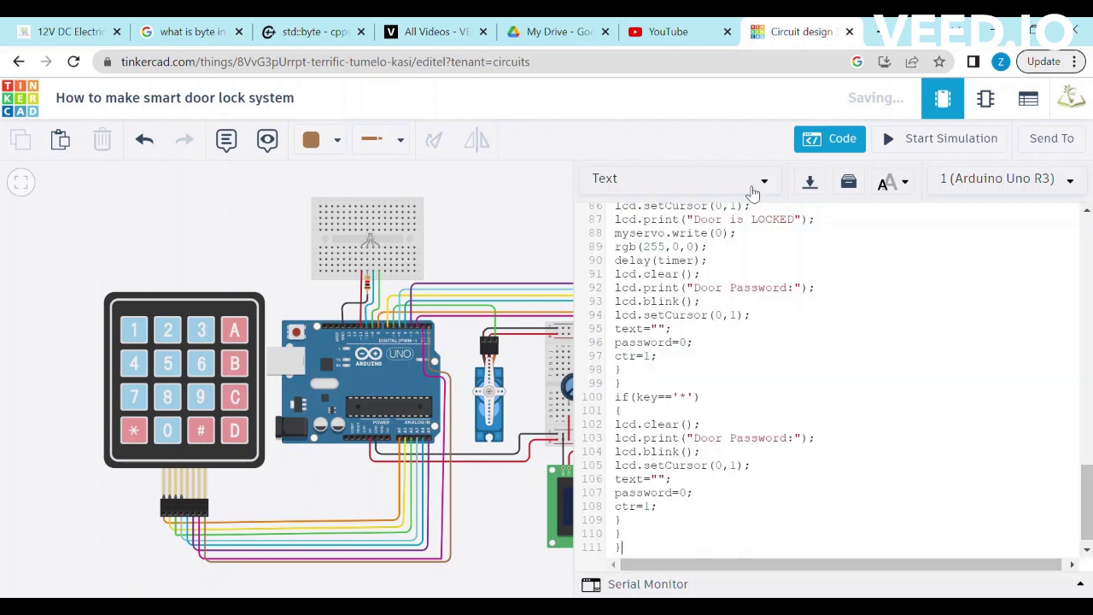
Start the simulation, hide the code editor, and enter the door password on the keypad, submitting it with #
click(930, 139)
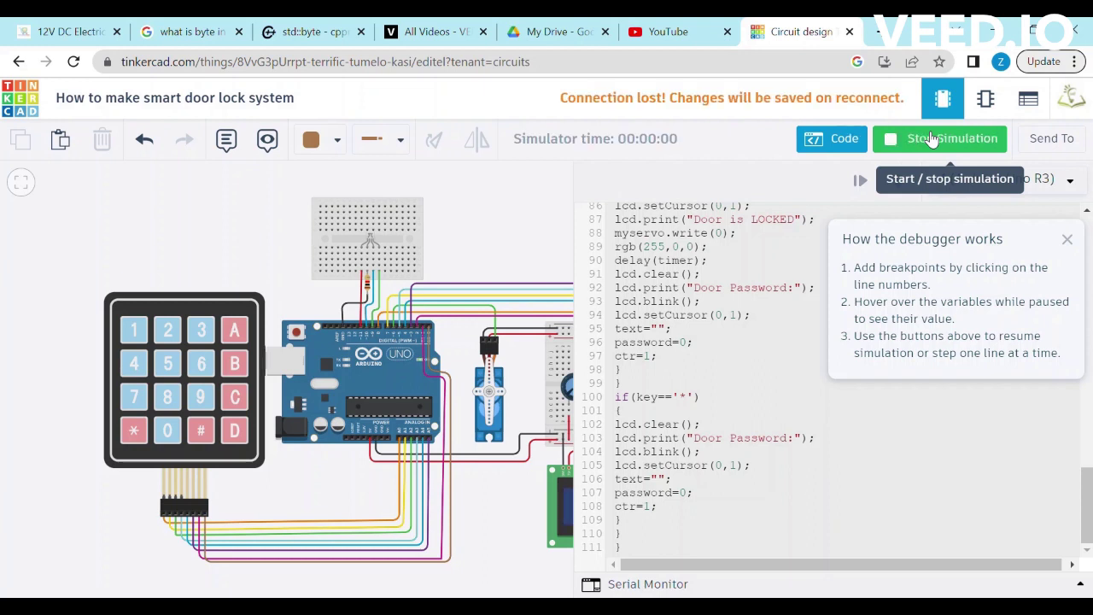
click(821, 146)
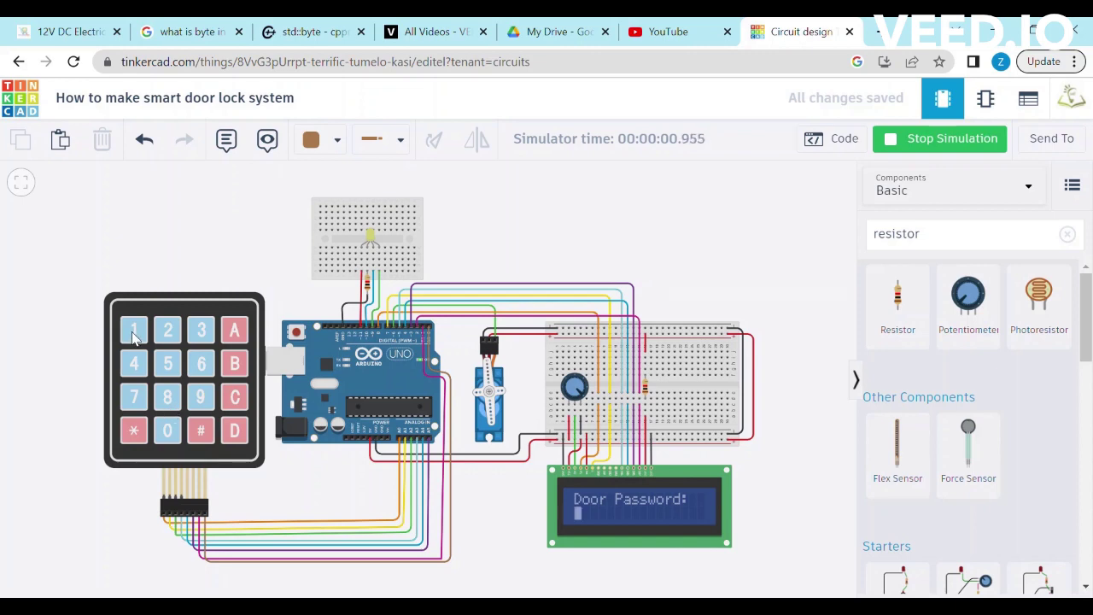
click(133, 333)
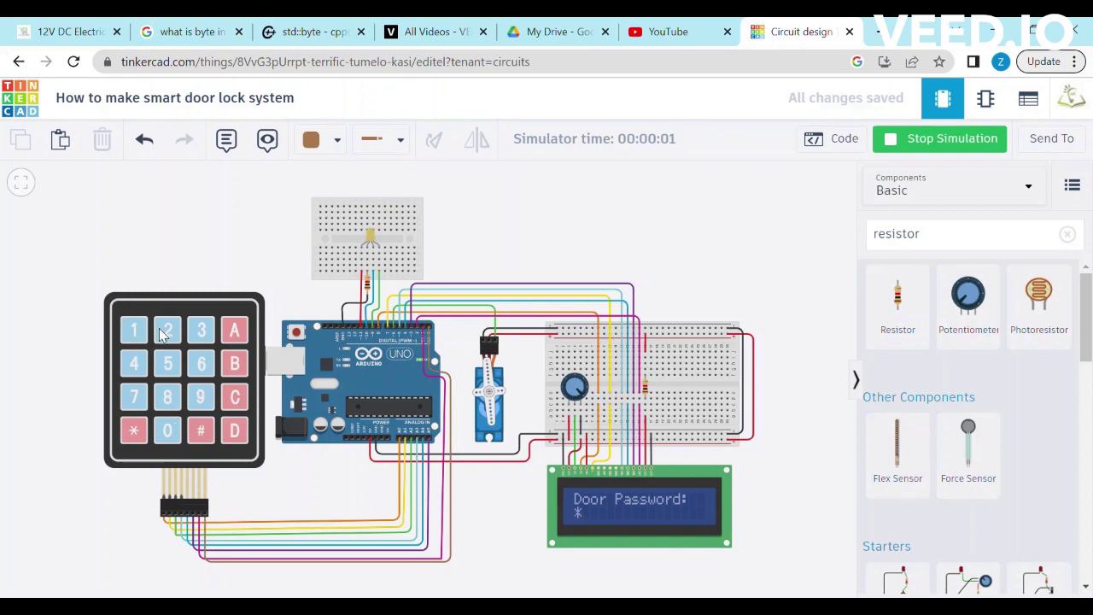
click(166, 333)
click(202, 331)
click(132, 367)
click(167, 365)
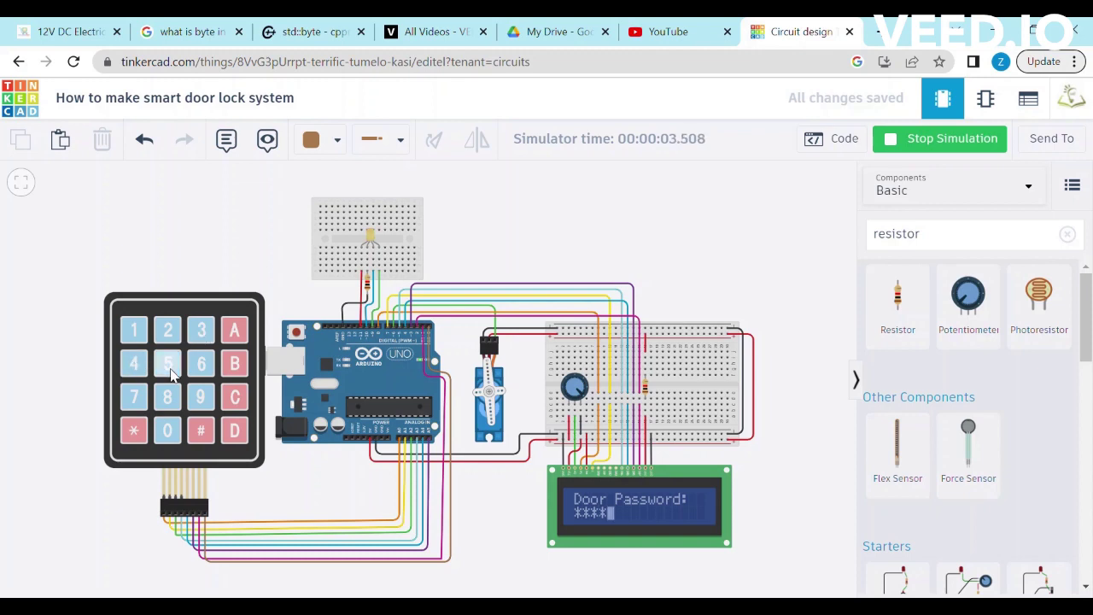
click(203, 369)
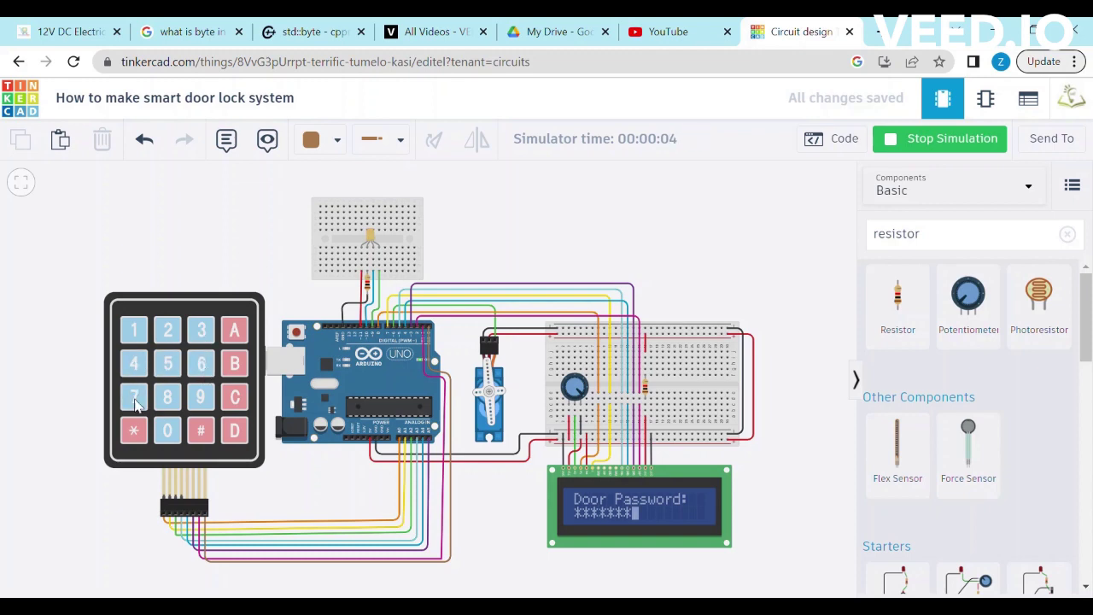
click(205, 432)
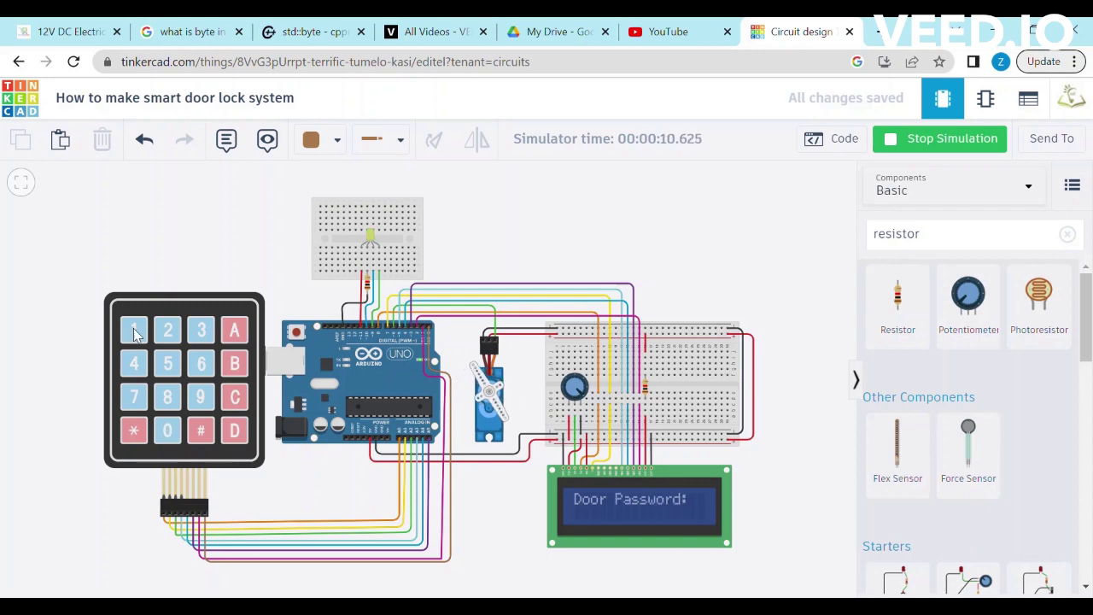
Enter a few password digits on the simulated keypad and clear them with *
click(136, 336)
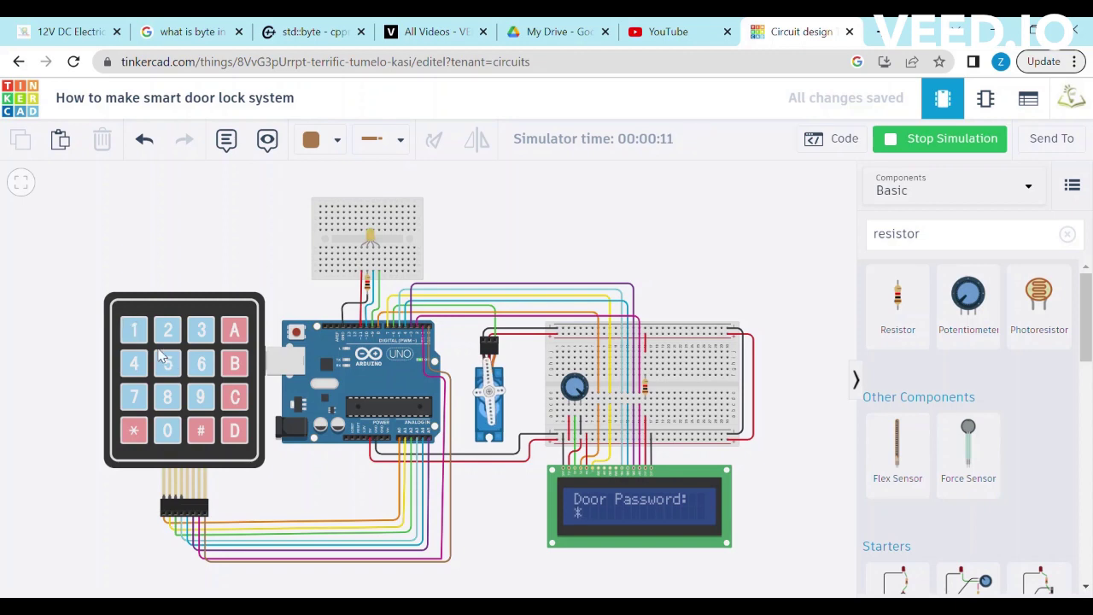
click(168, 331)
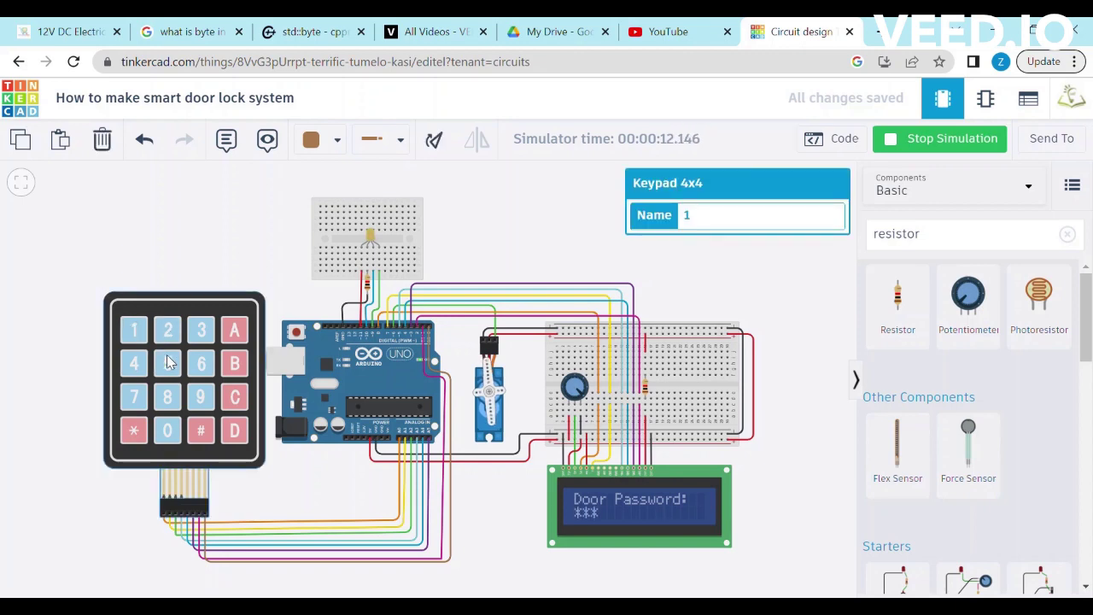
click(132, 431)
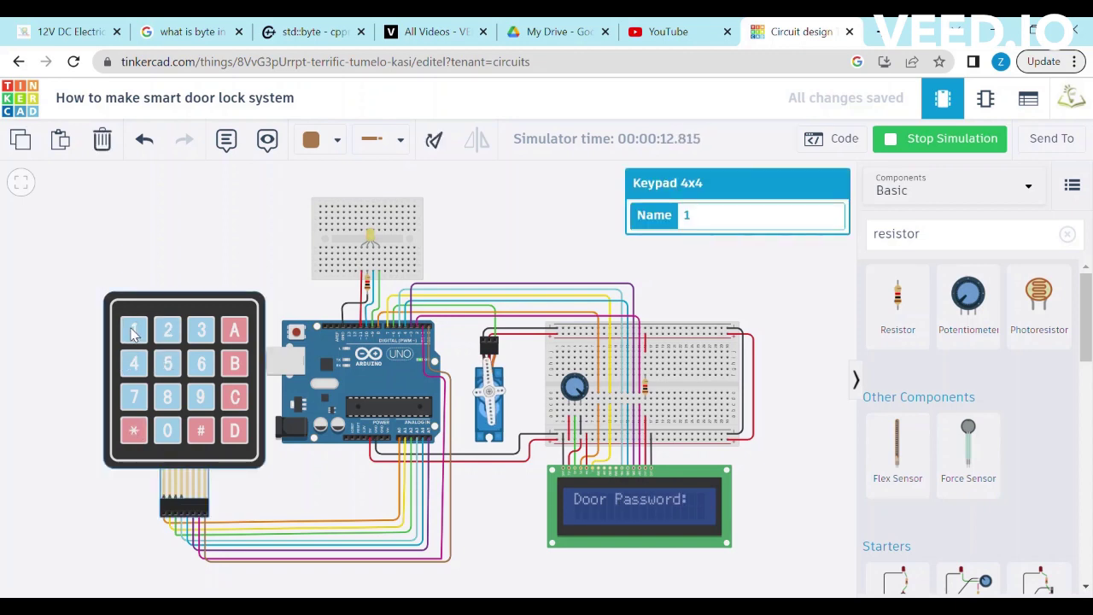
Test the lock with an incorrect door password on the keypad, submit it with # and deselect the keypad
click(133, 331)
click(168, 363)
click(201, 363)
click(200, 398)
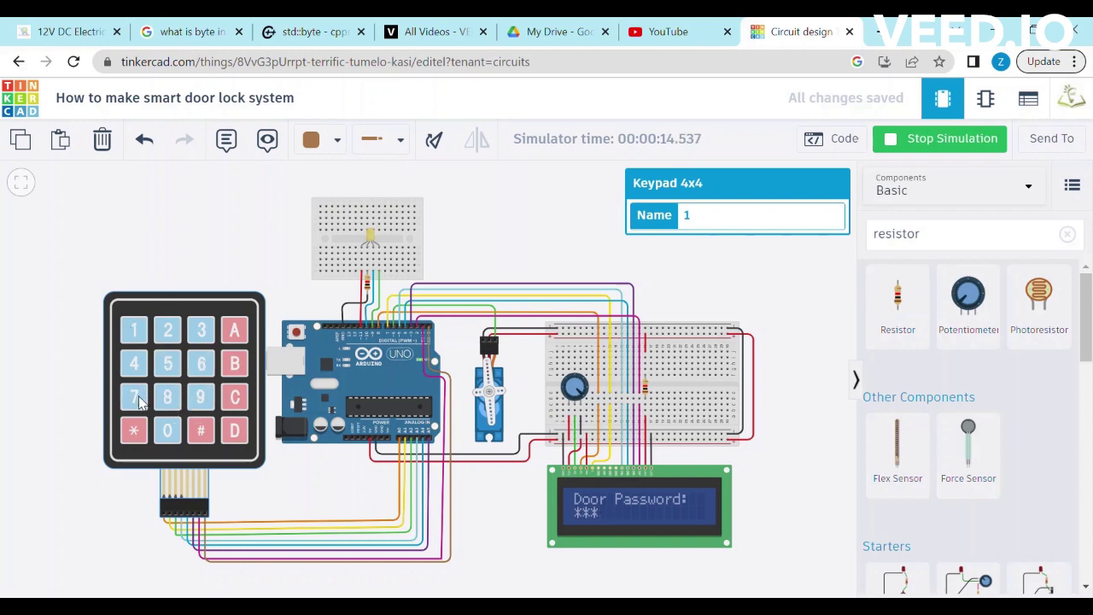
click(203, 433)
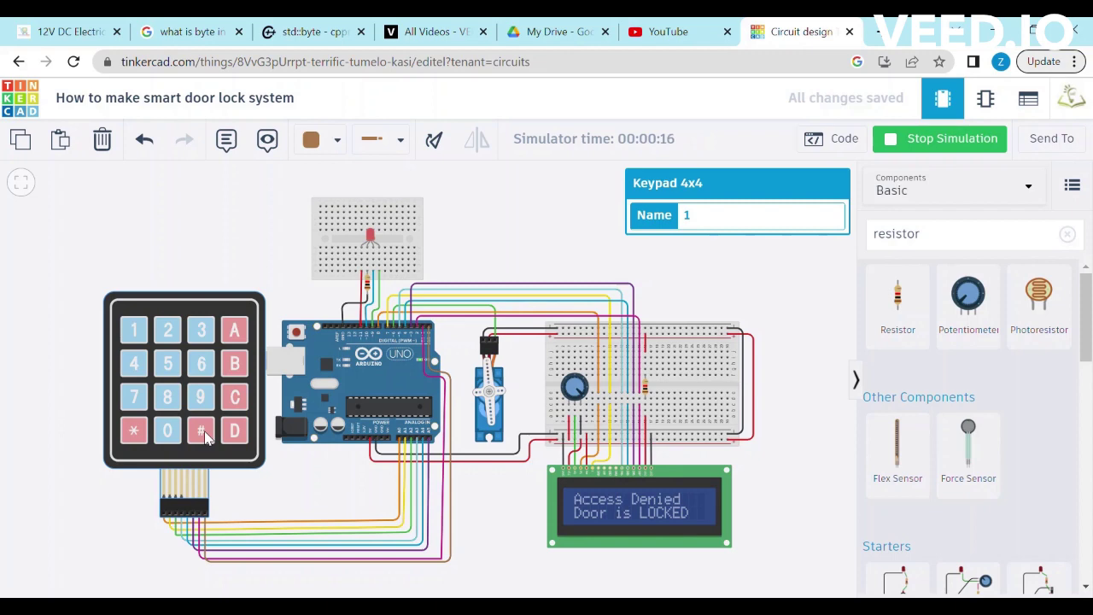
click(554, 227)
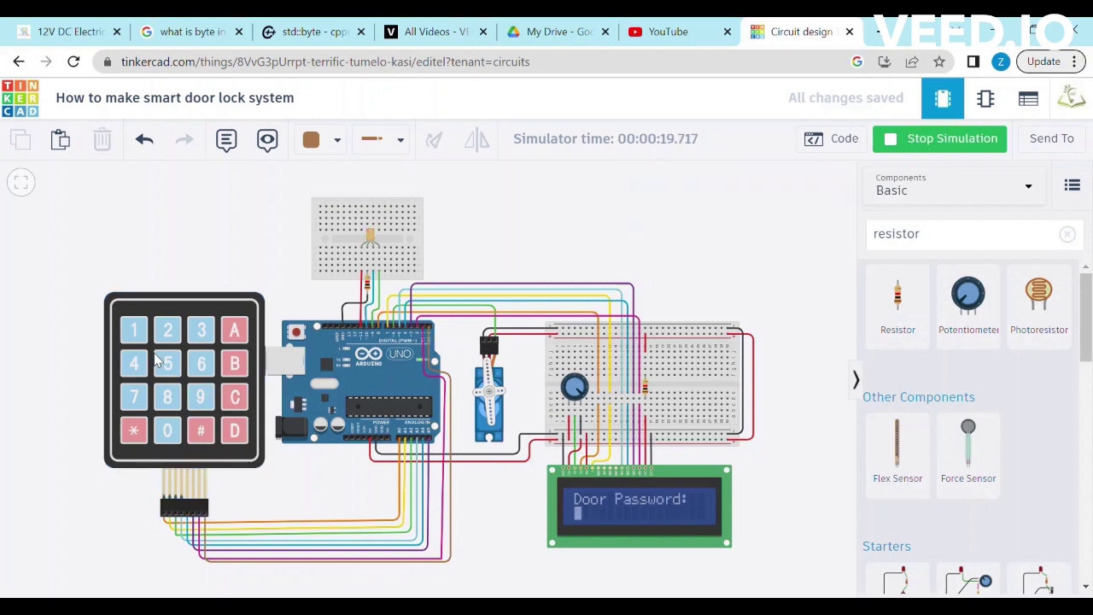
Test clearing partial password entries on the keypad with * again, and stop the simulation
click(169, 369)
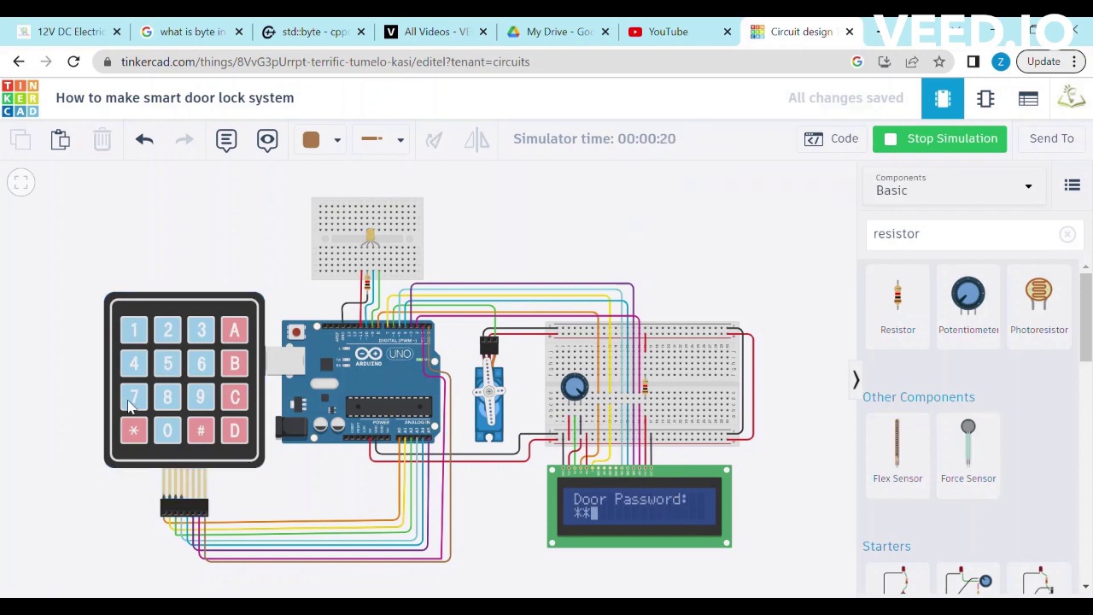
click(134, 427)
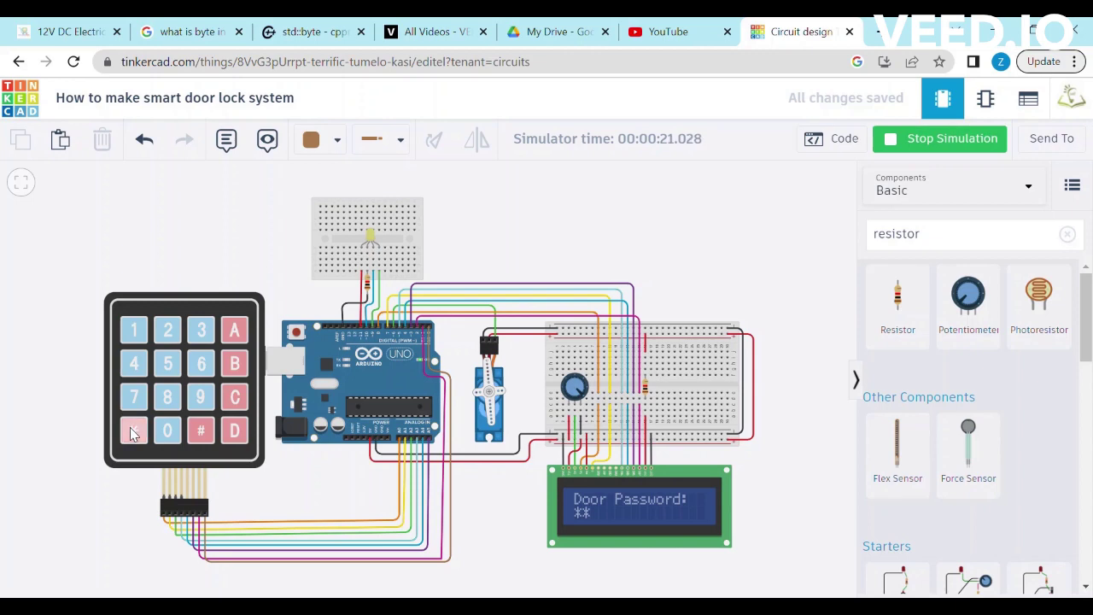
click(194, 366)
click(202, 367)
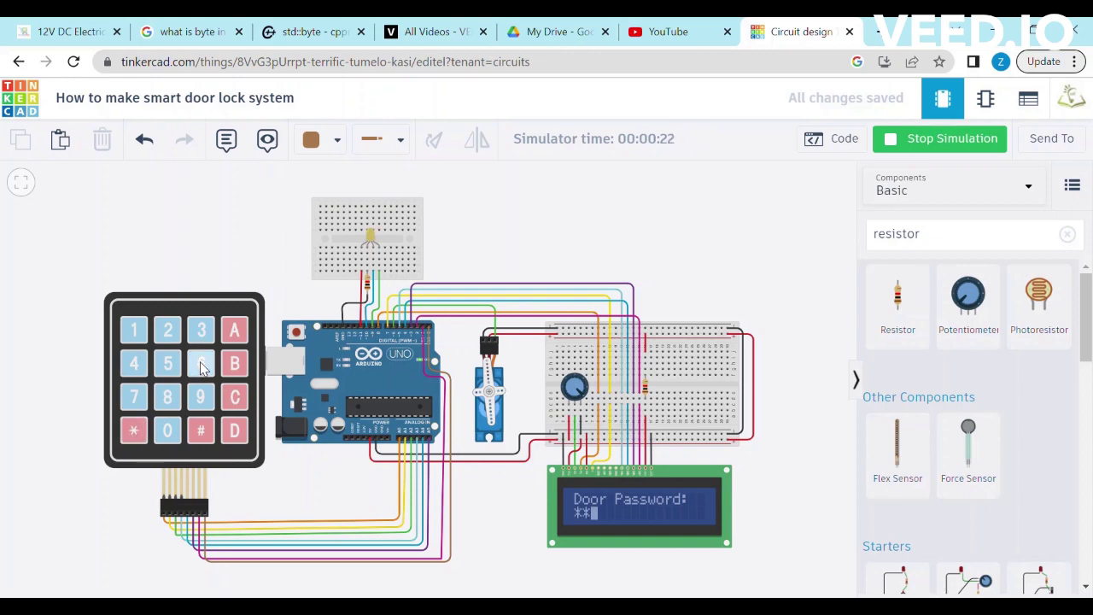
click(202, 366)
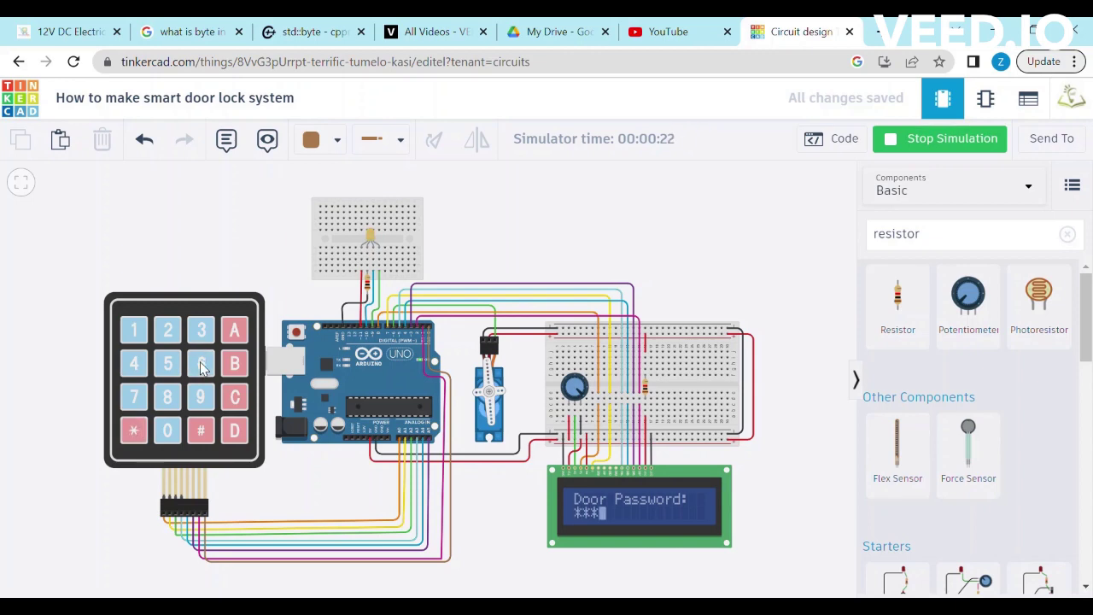
click(128, 434)
click(935, 150)
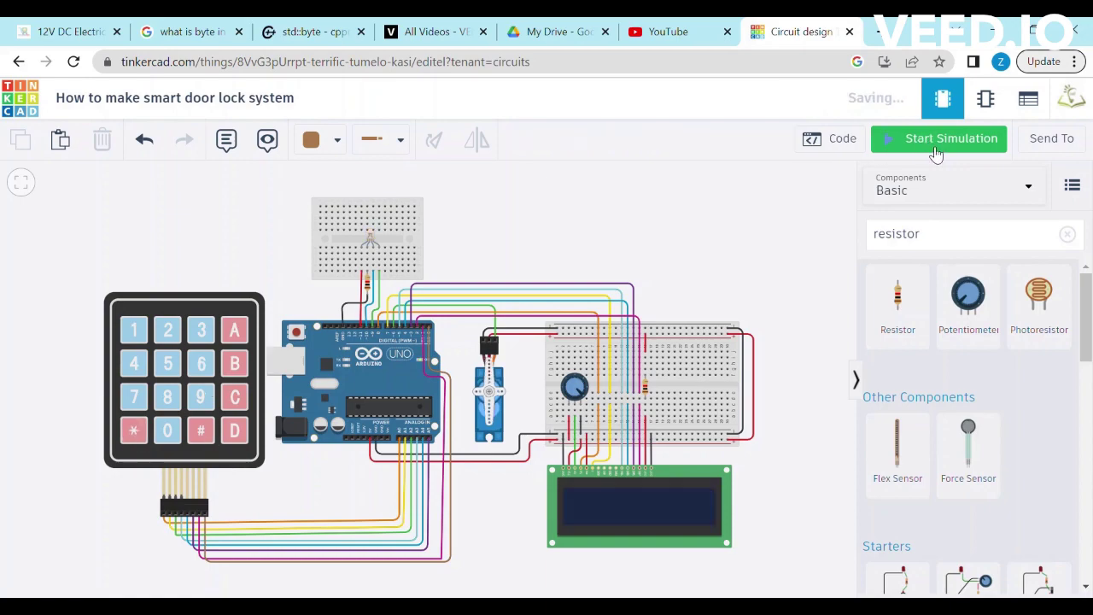